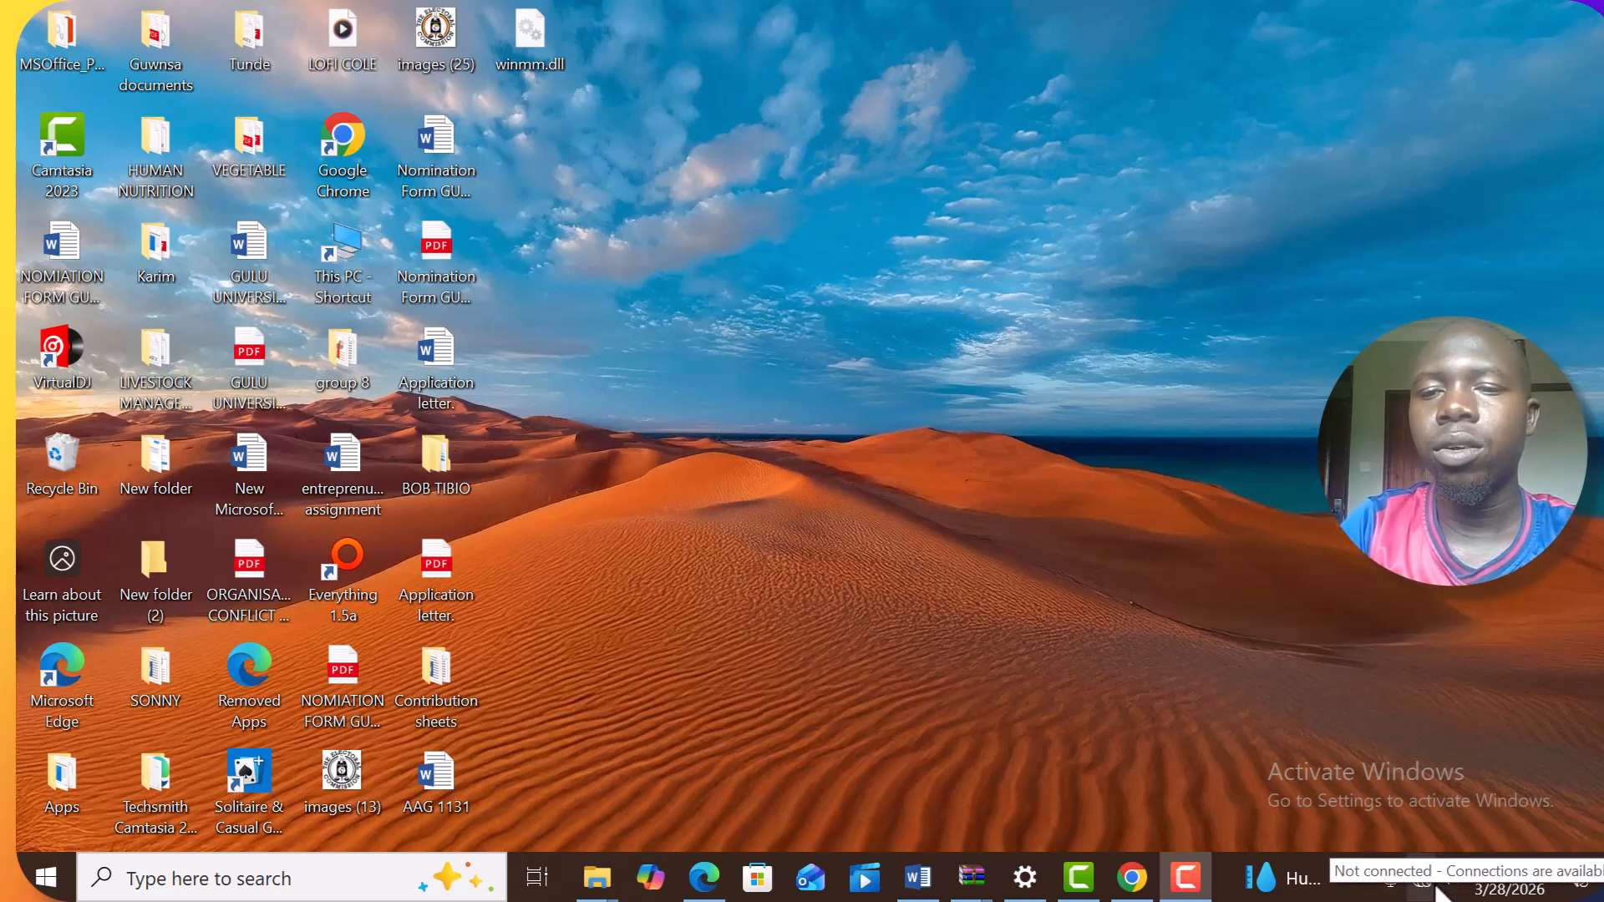
Step: Connect to the first secured Wi-Fi network in the tray list, then close the flyout
click(1422, 884)
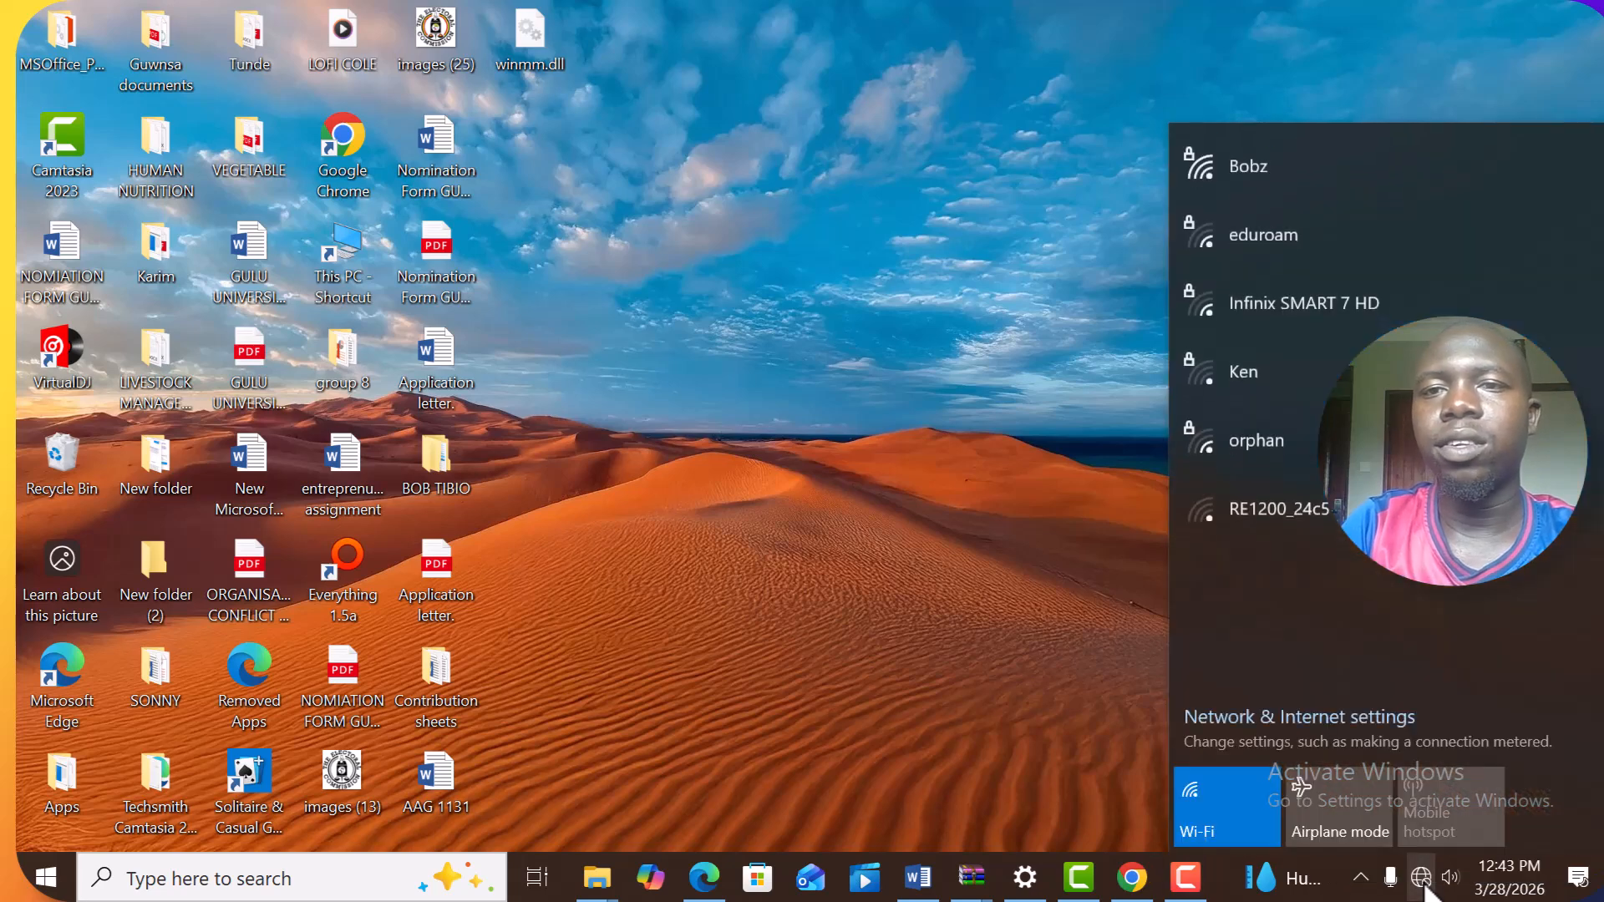
click(1278, 186)
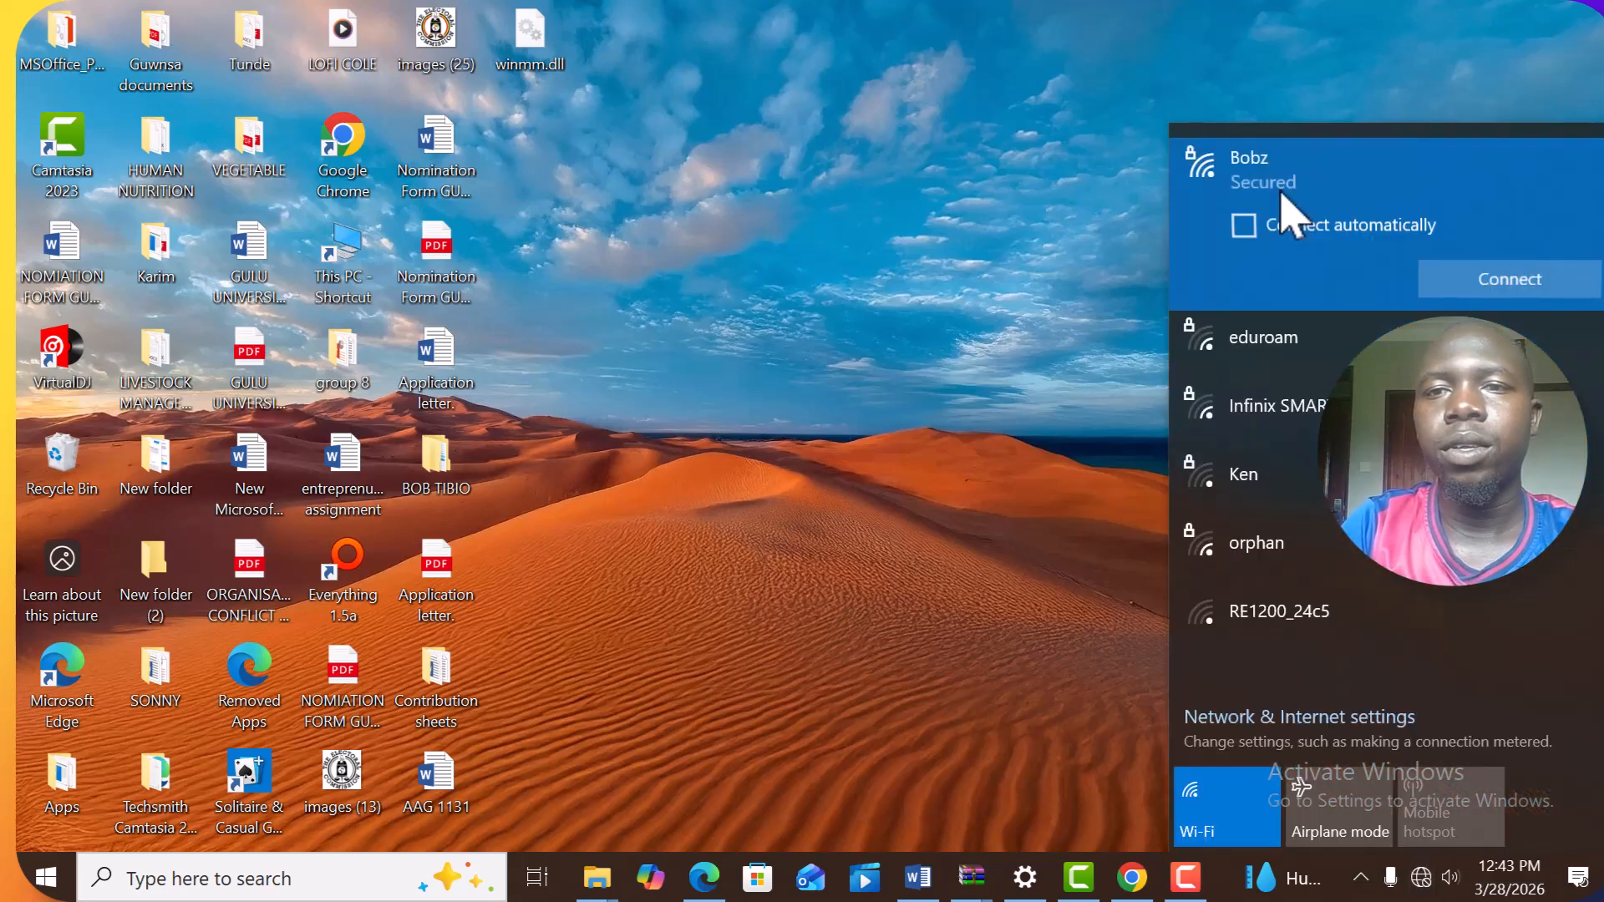
click(1449, 287)
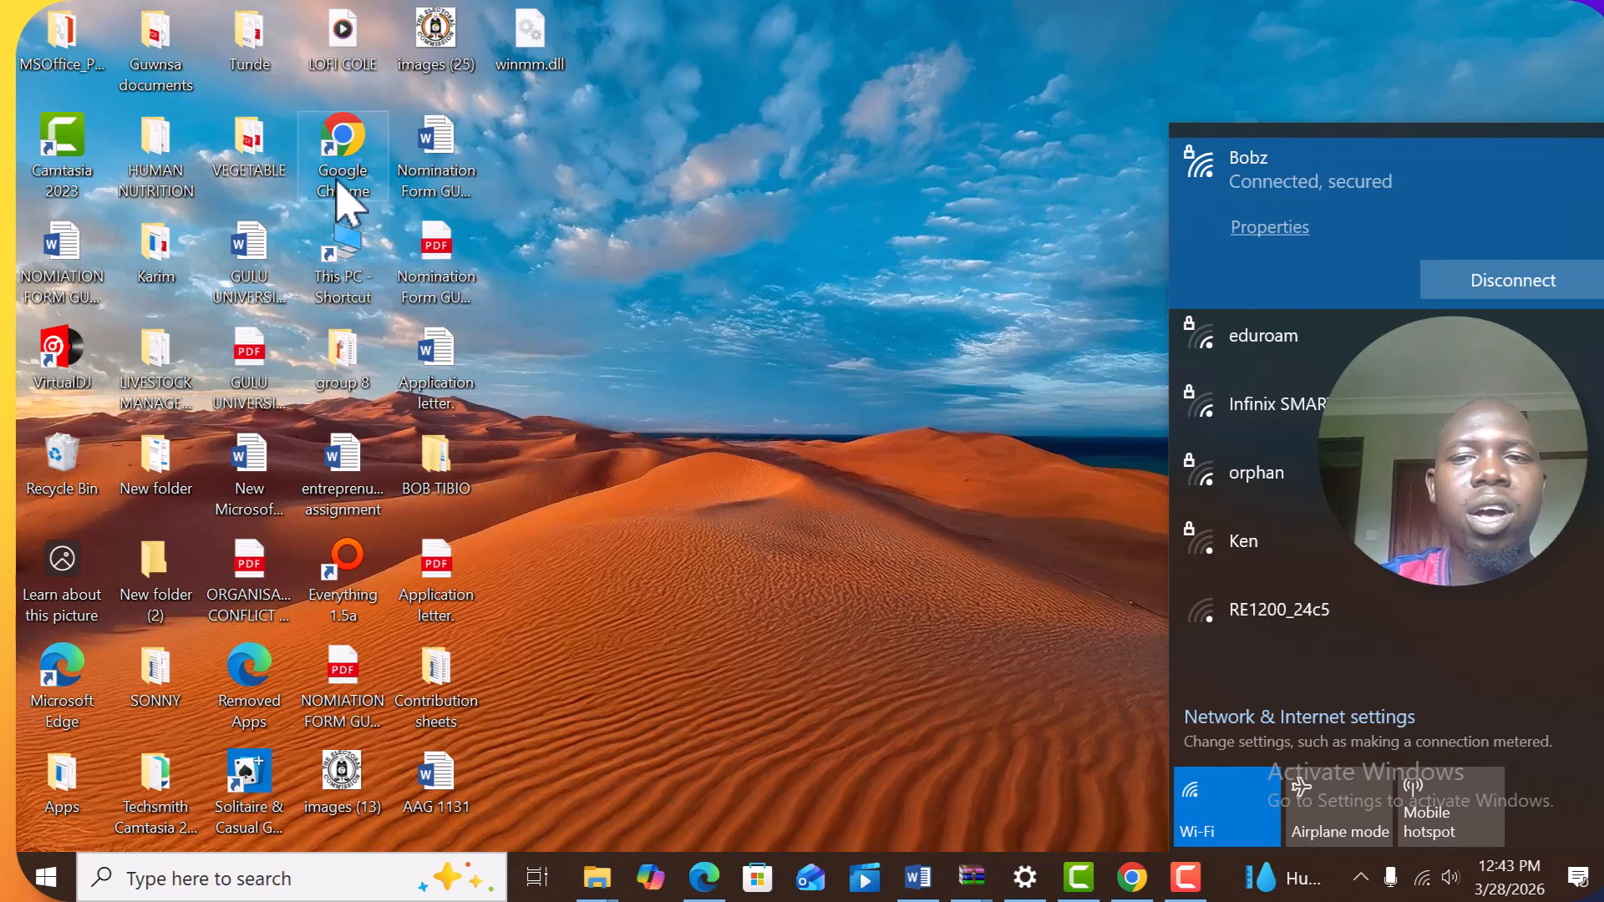
click(655, 236)
Step: Launch Chrome maximized and search Google for 'MENDELY' from the MEN suggestions
double_click(324, 175)
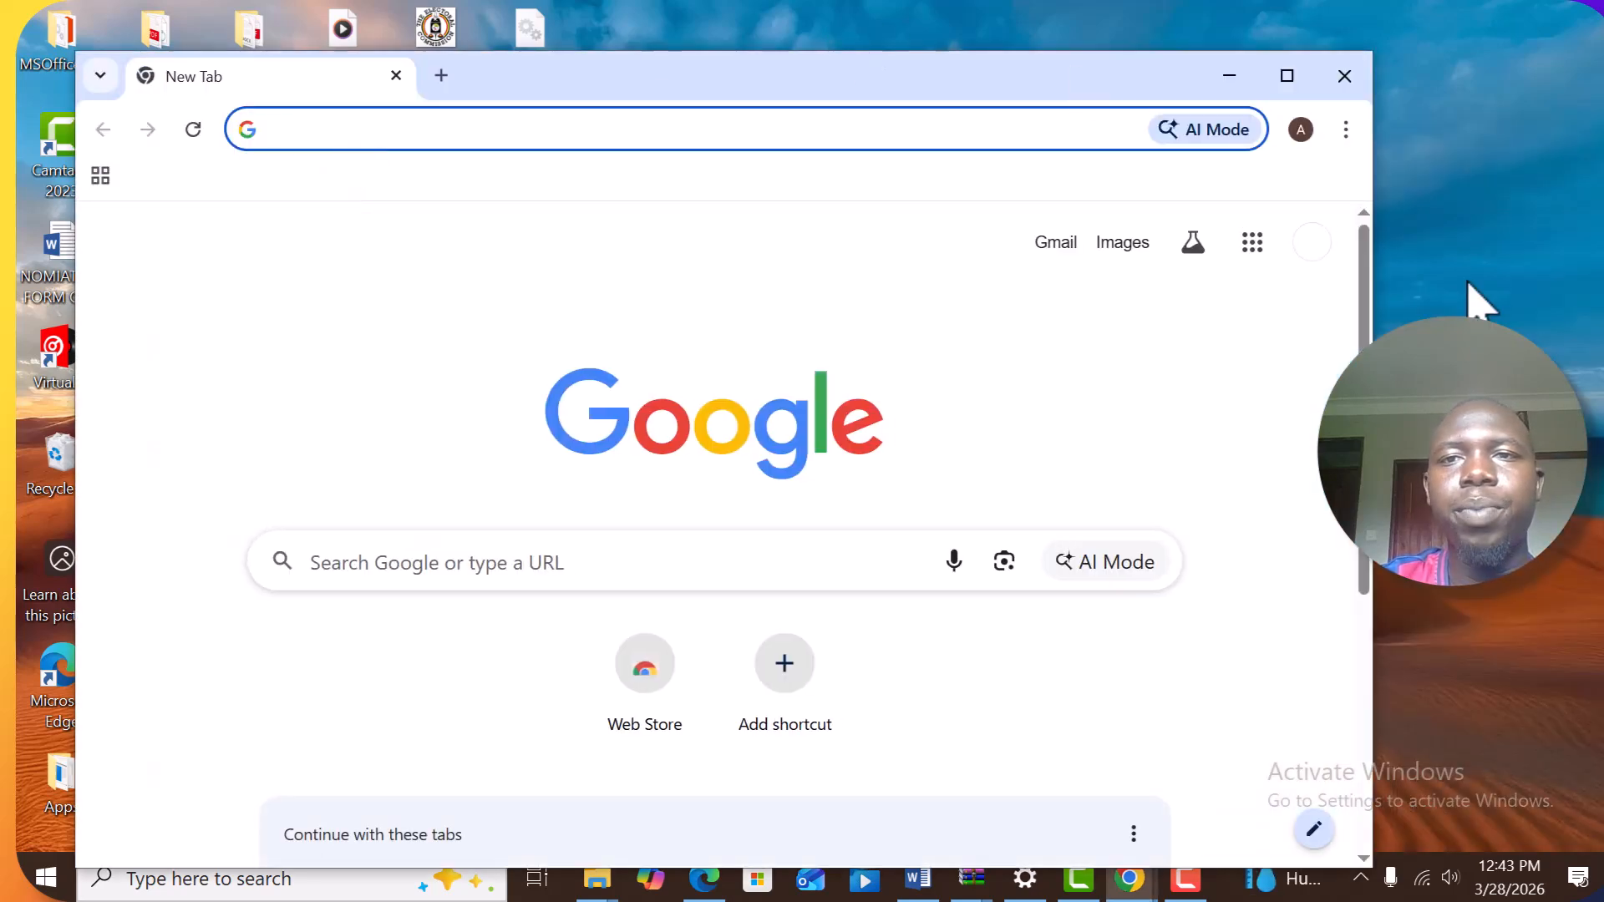
click(1290, 90)
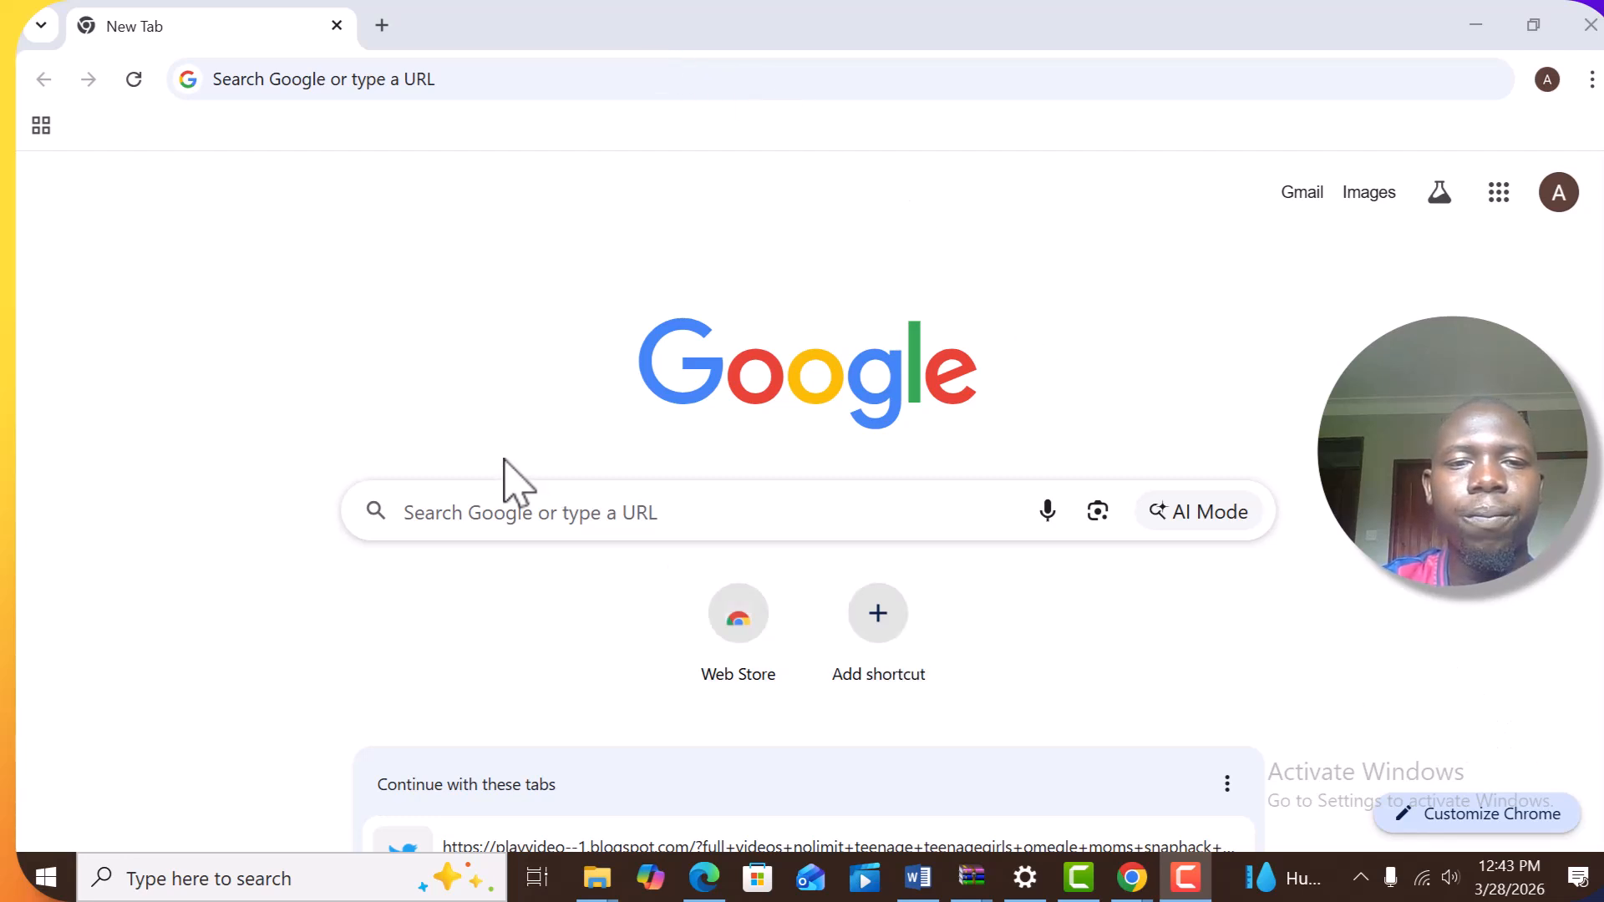
click(613, 518)
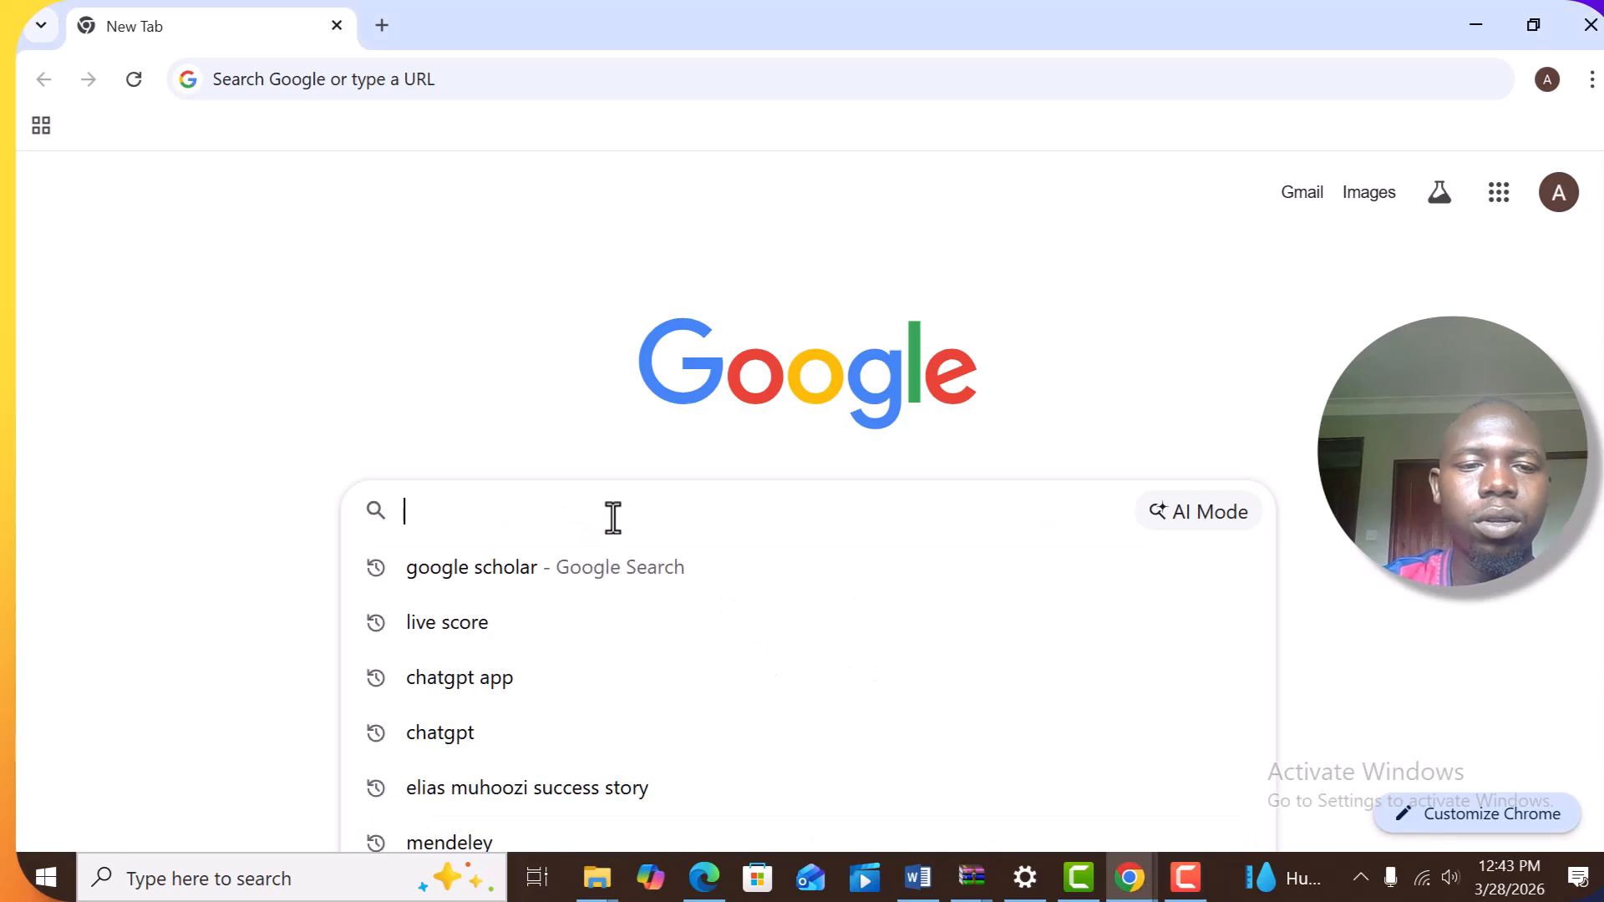
text(MENDELY)
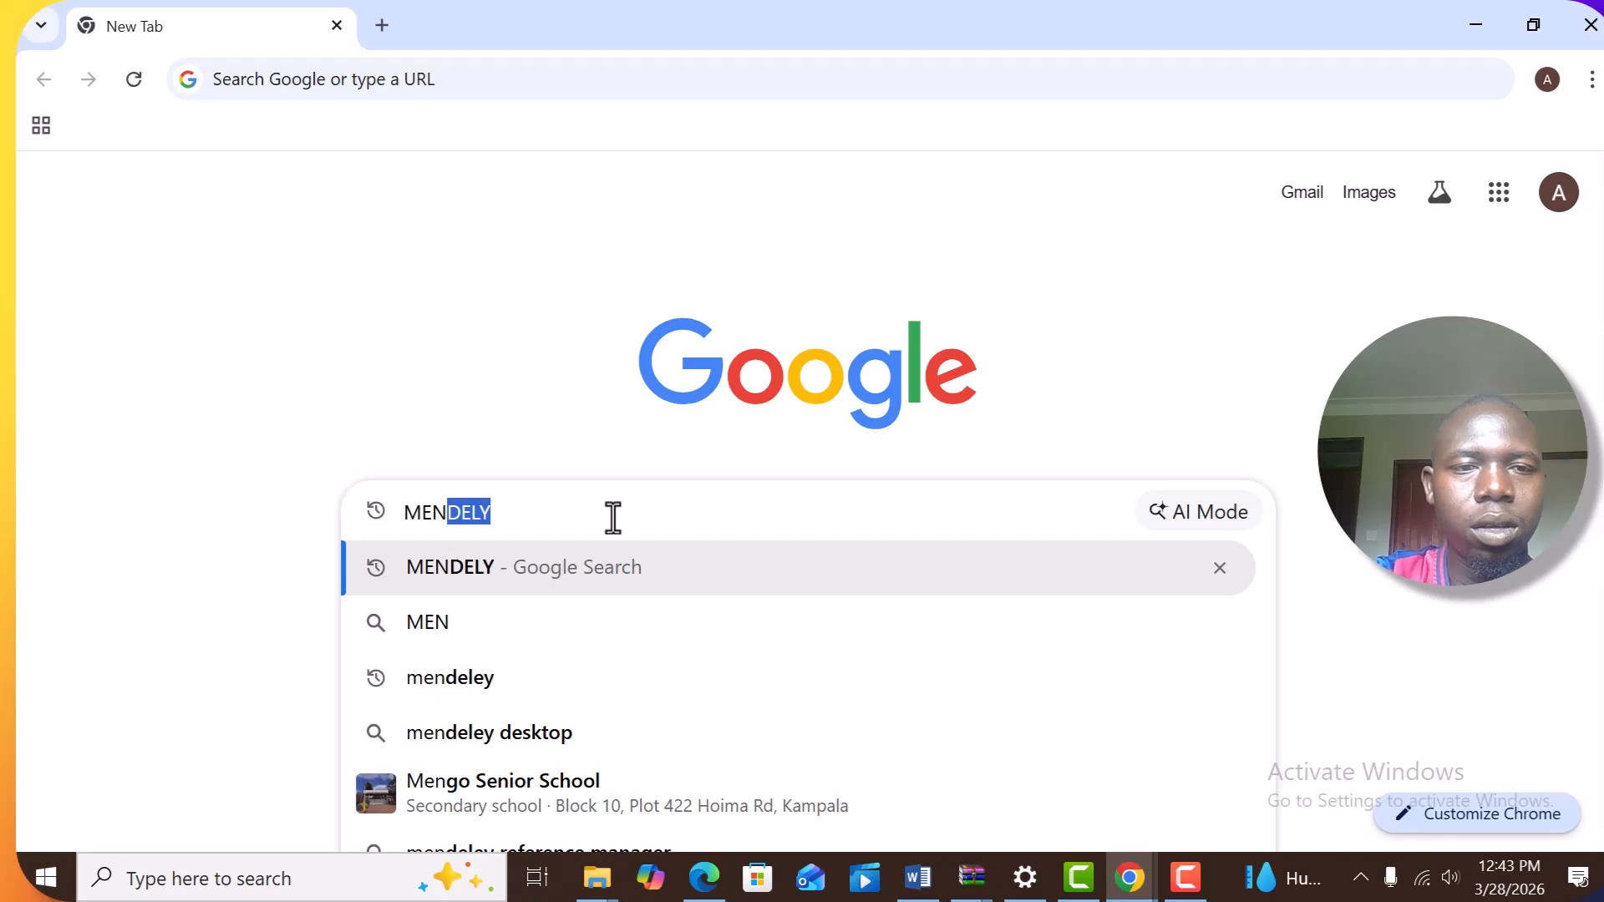
click(609, 590)
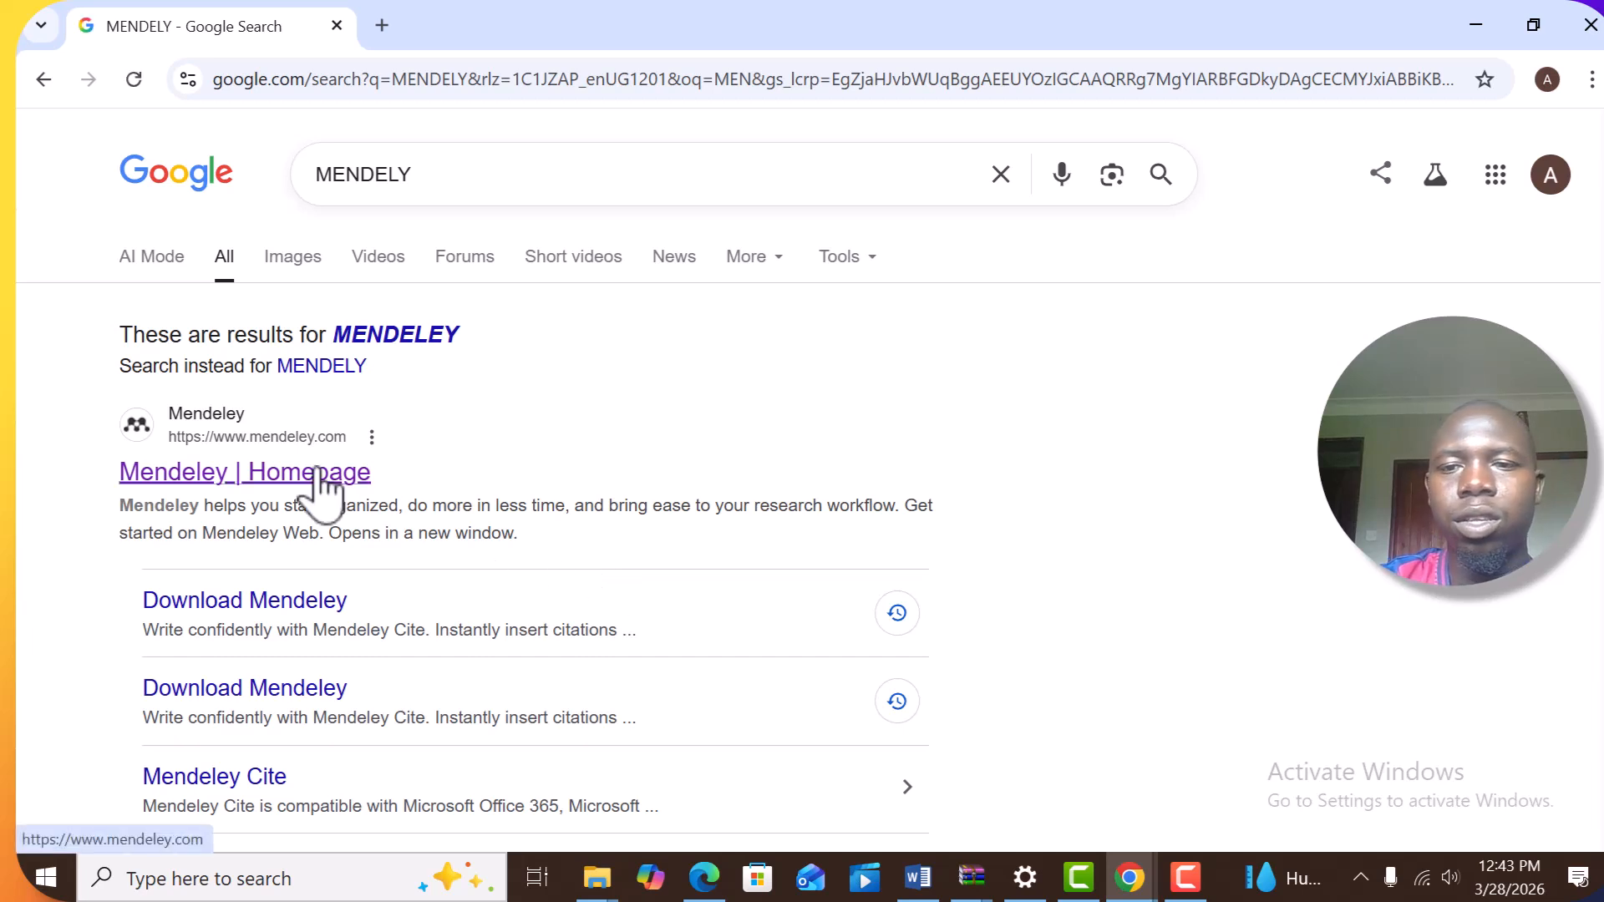
Step: Open the 'Mendeley | Homepage' result and scroll down the mendeley.com page
click(332, 448)
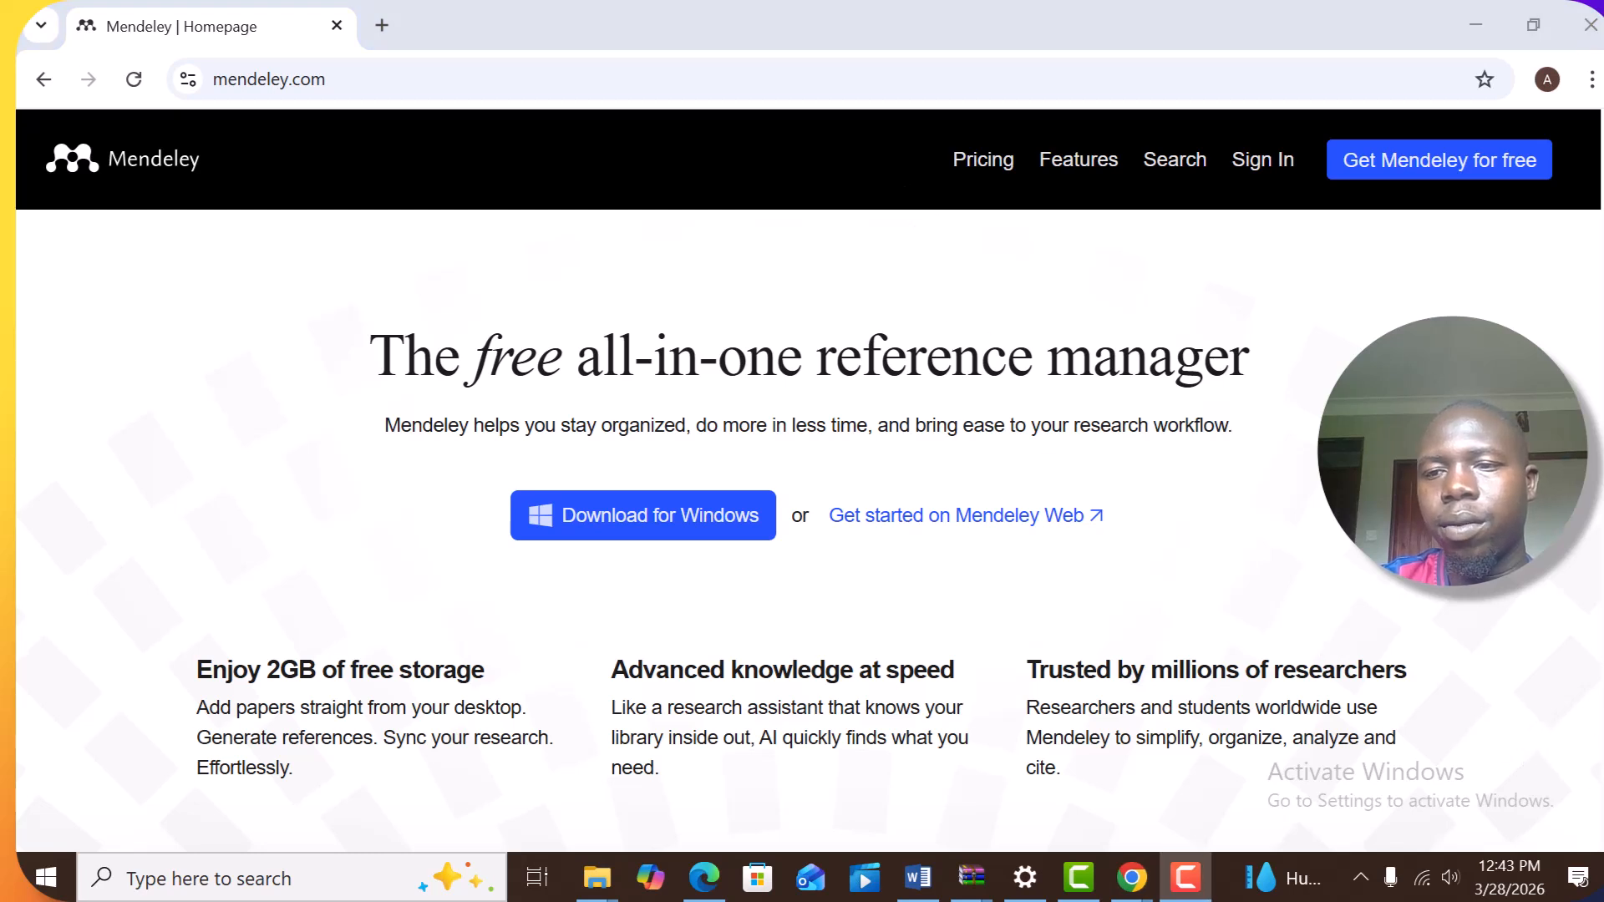
scroll(807, 501, down, 2)
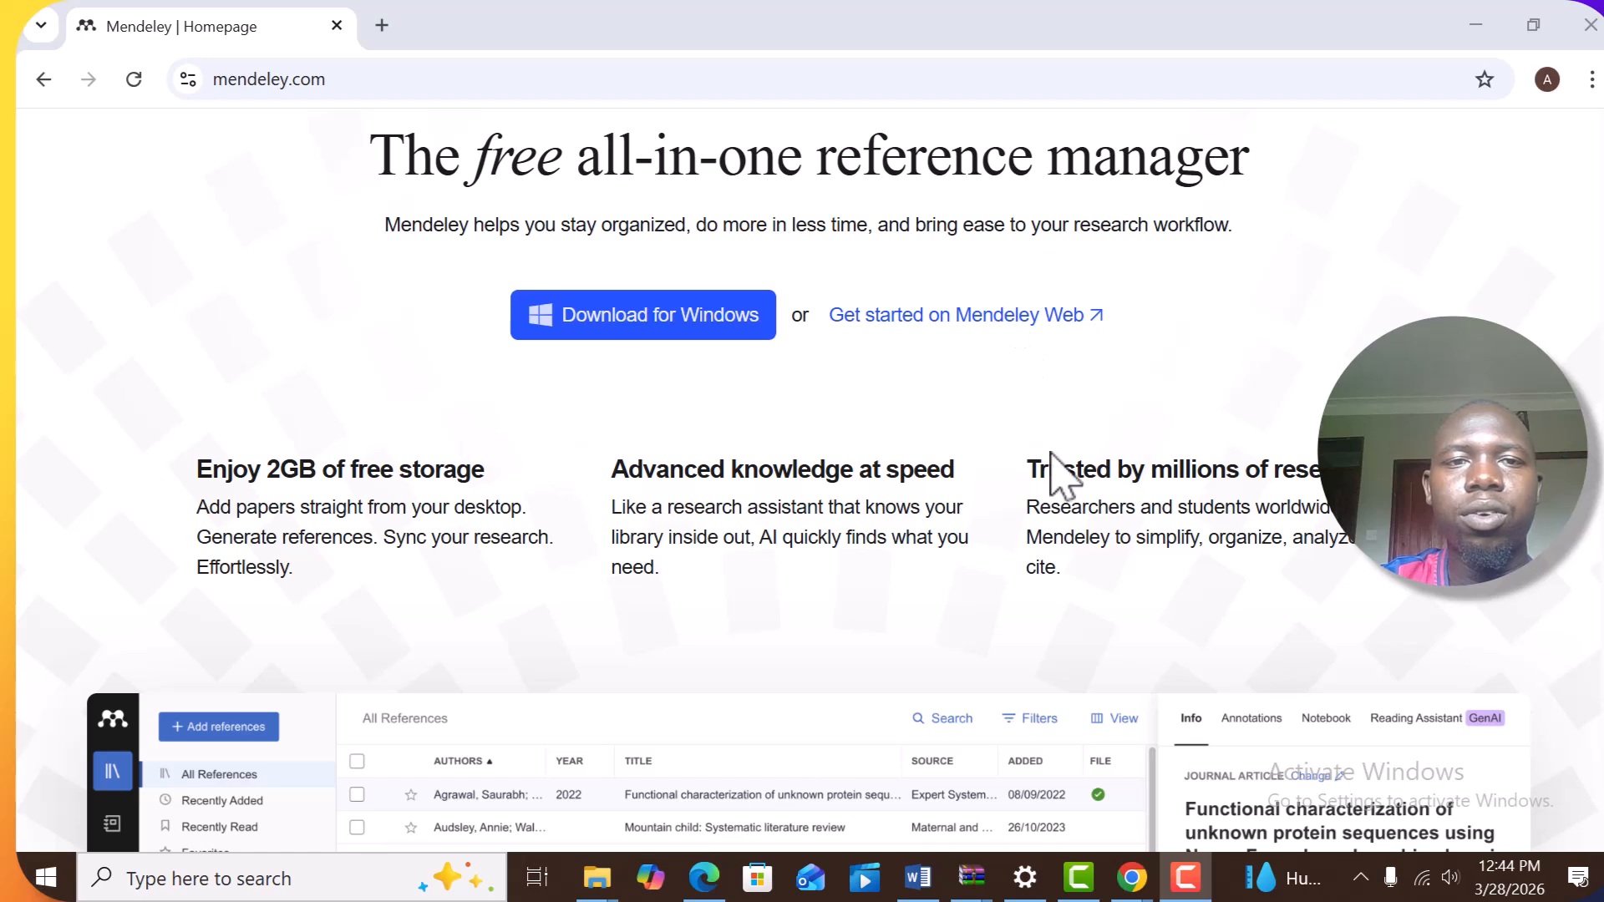
Step: Start the Download for Windows installer, then minimize and restore the Chrome window
click(664, 328)
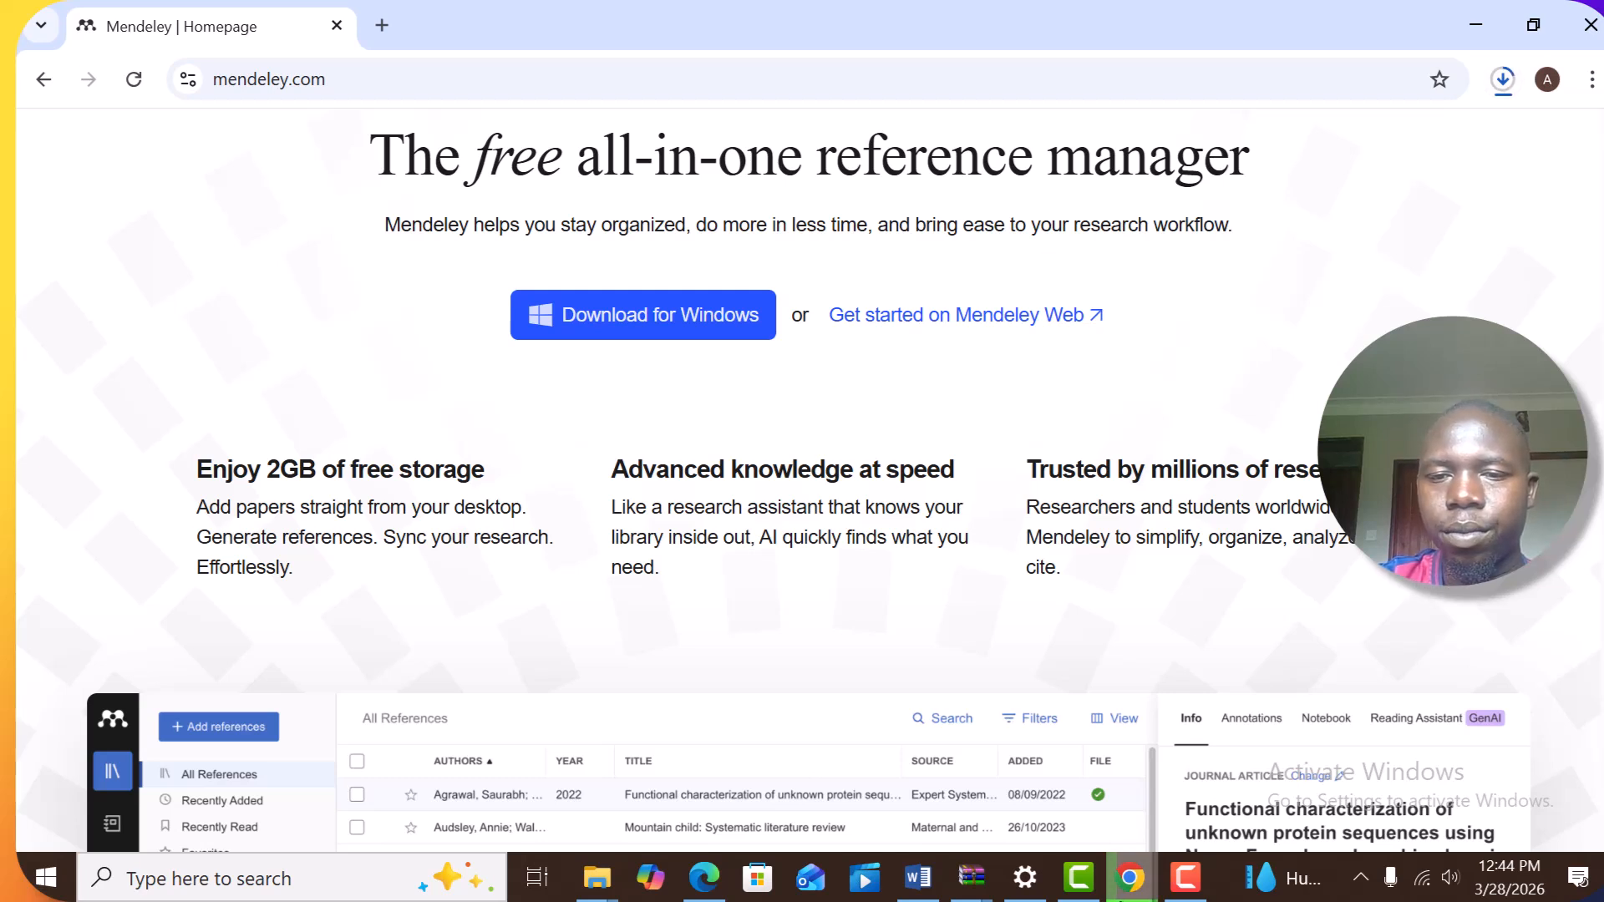
click(1477, 26)
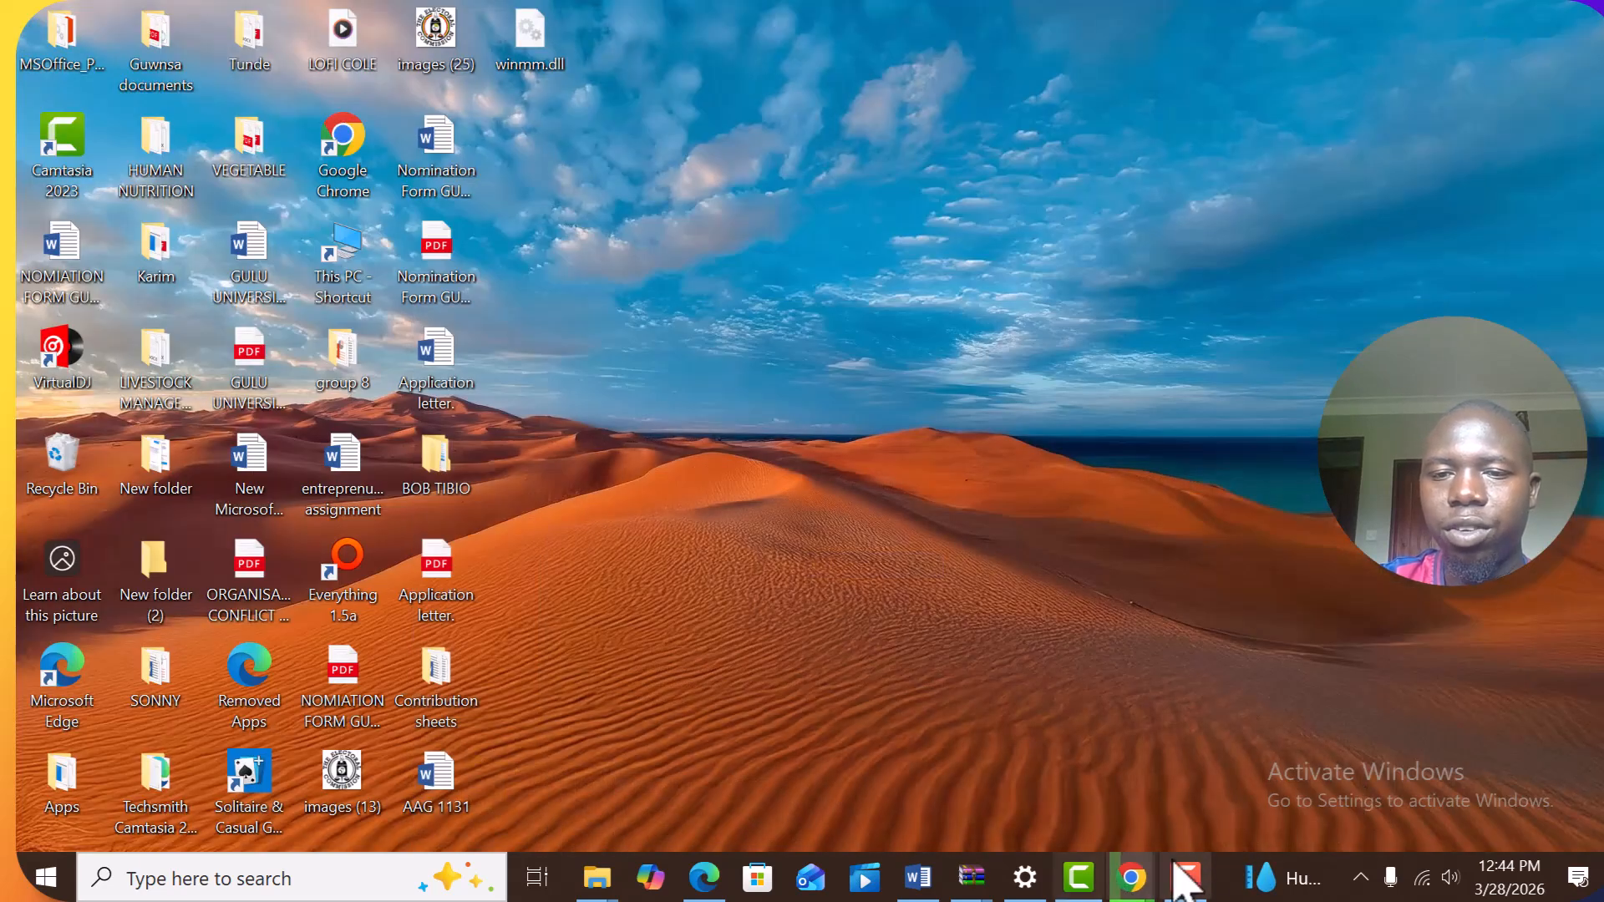
mouse_move(1115, 895)
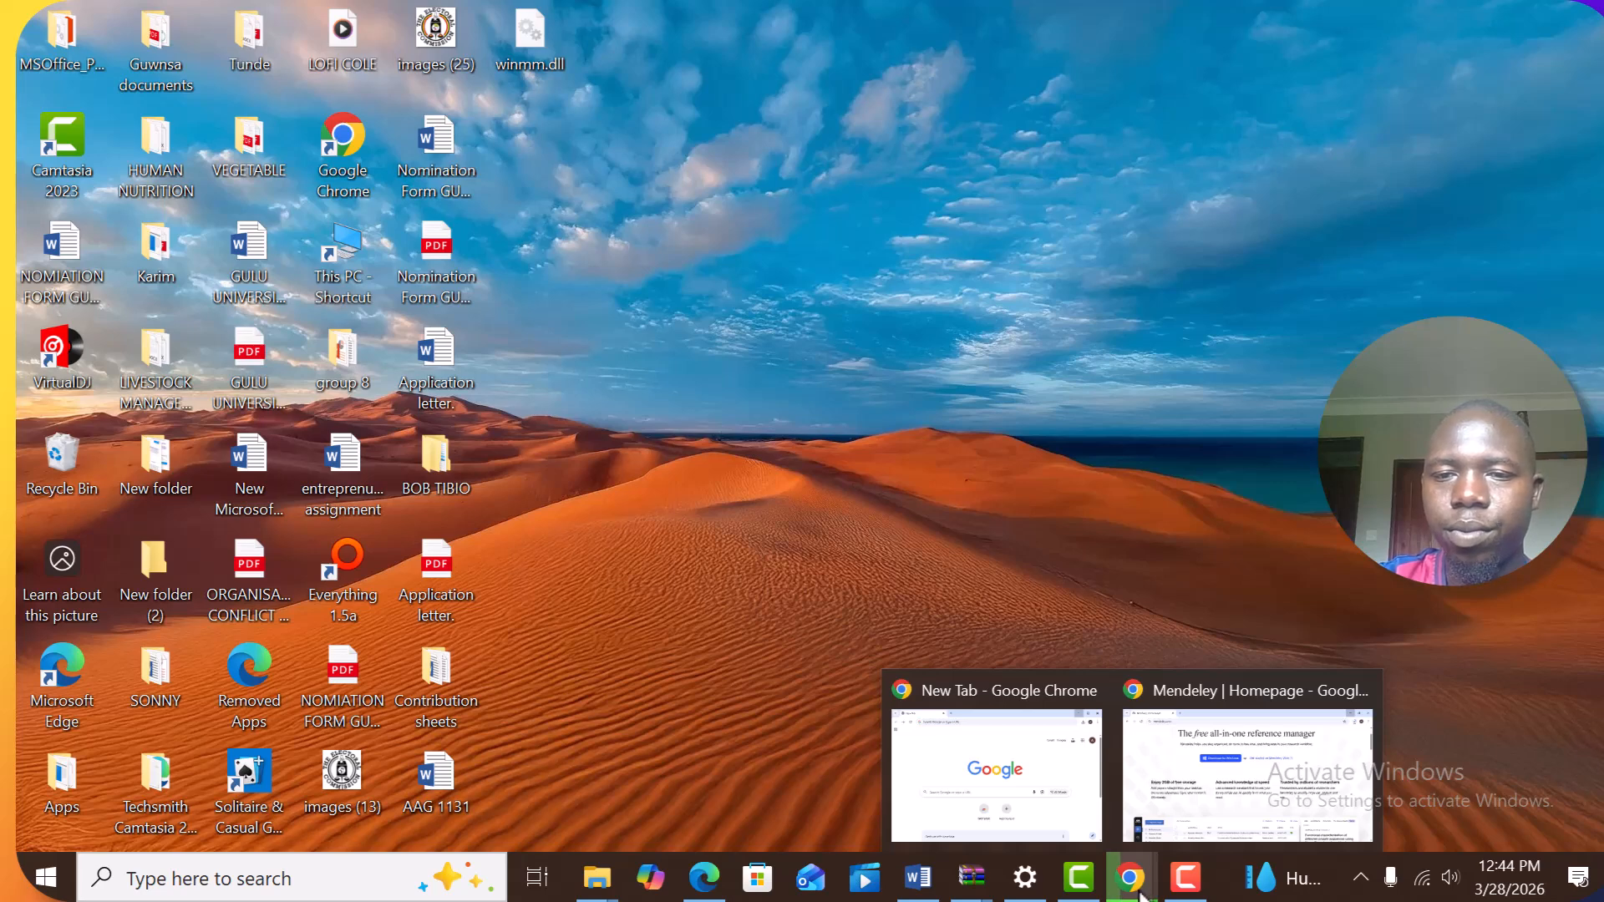
click(1224, 809)
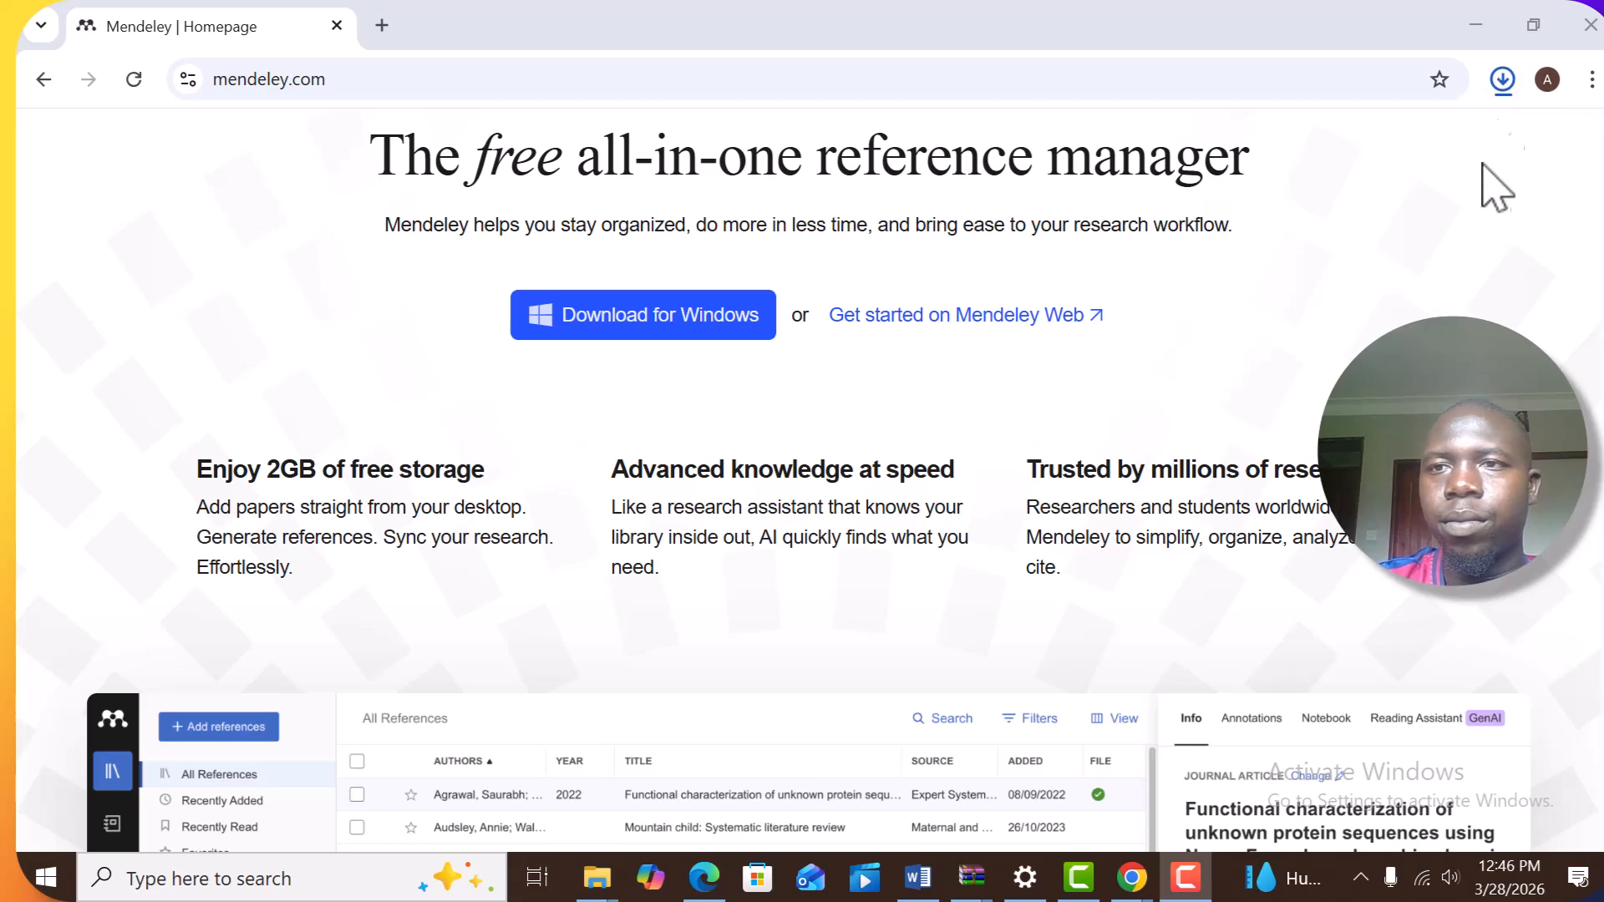
Step: Restore Chrome and open the finished mendeley-reference-manager-2.144.0.exe from the downloads list
click(1475, 26)
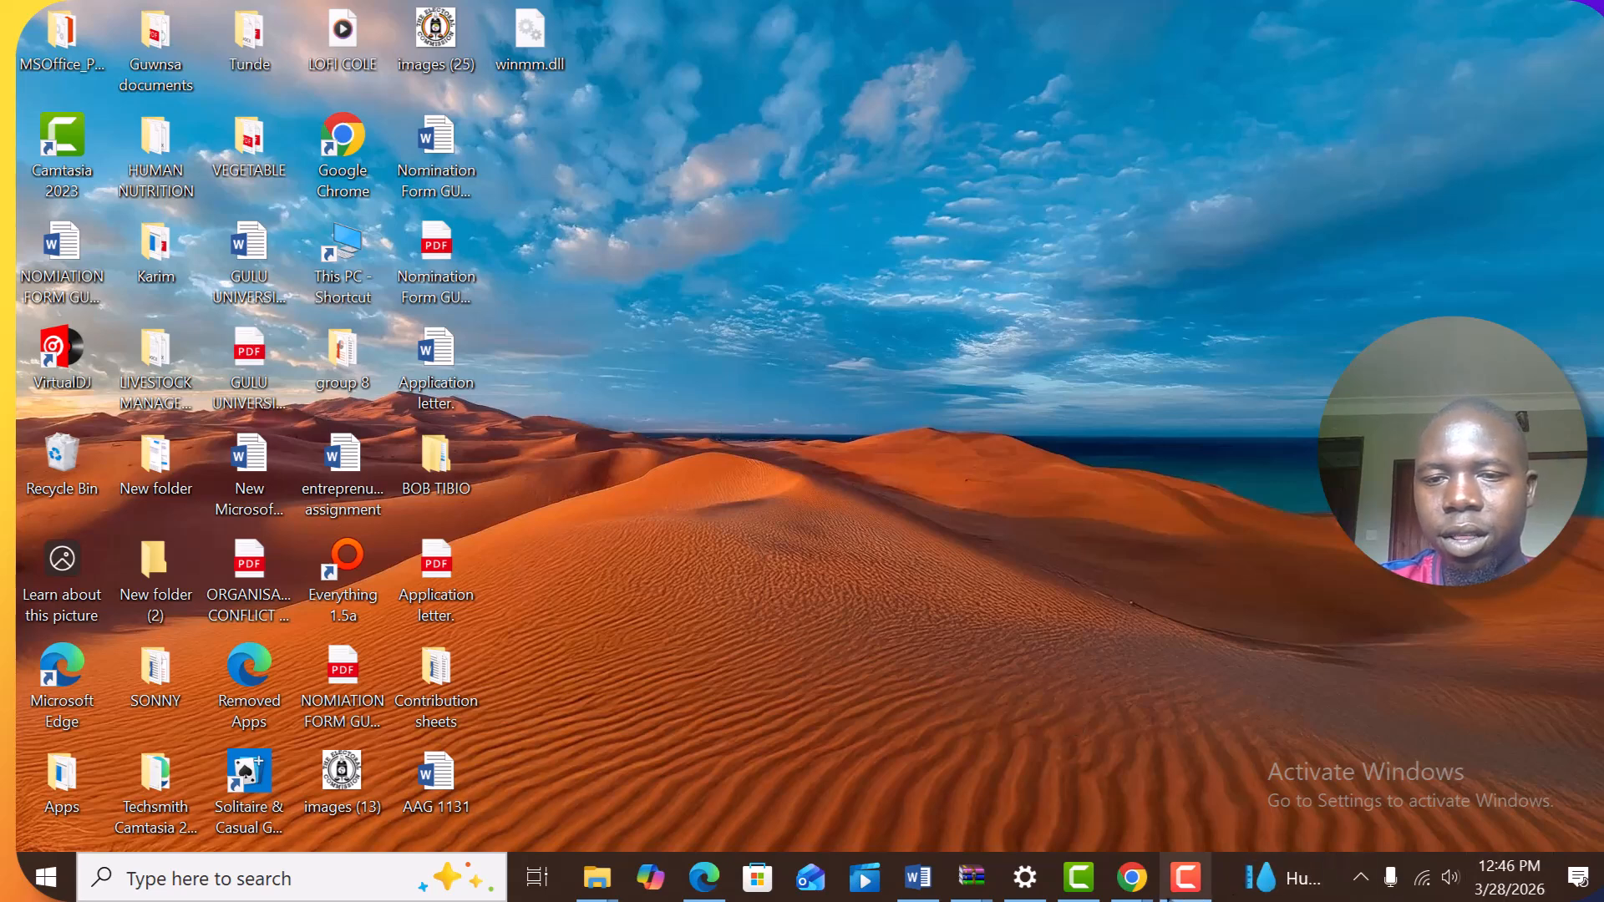
mouse_move(1134, 882)
click(1173, 822)
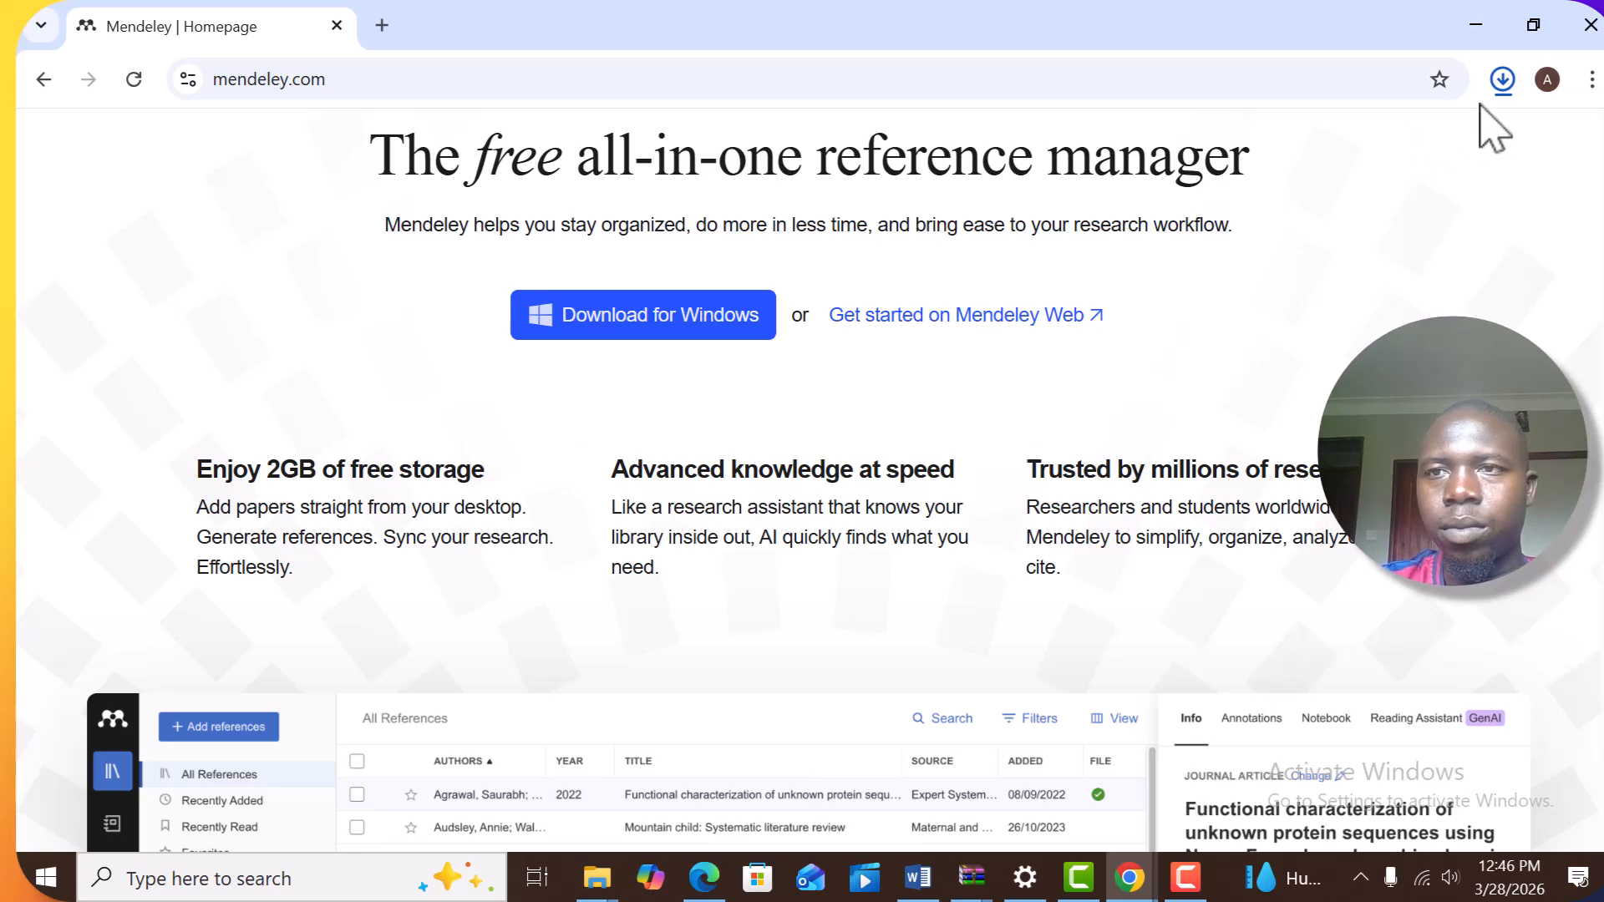
click(1502, 80)
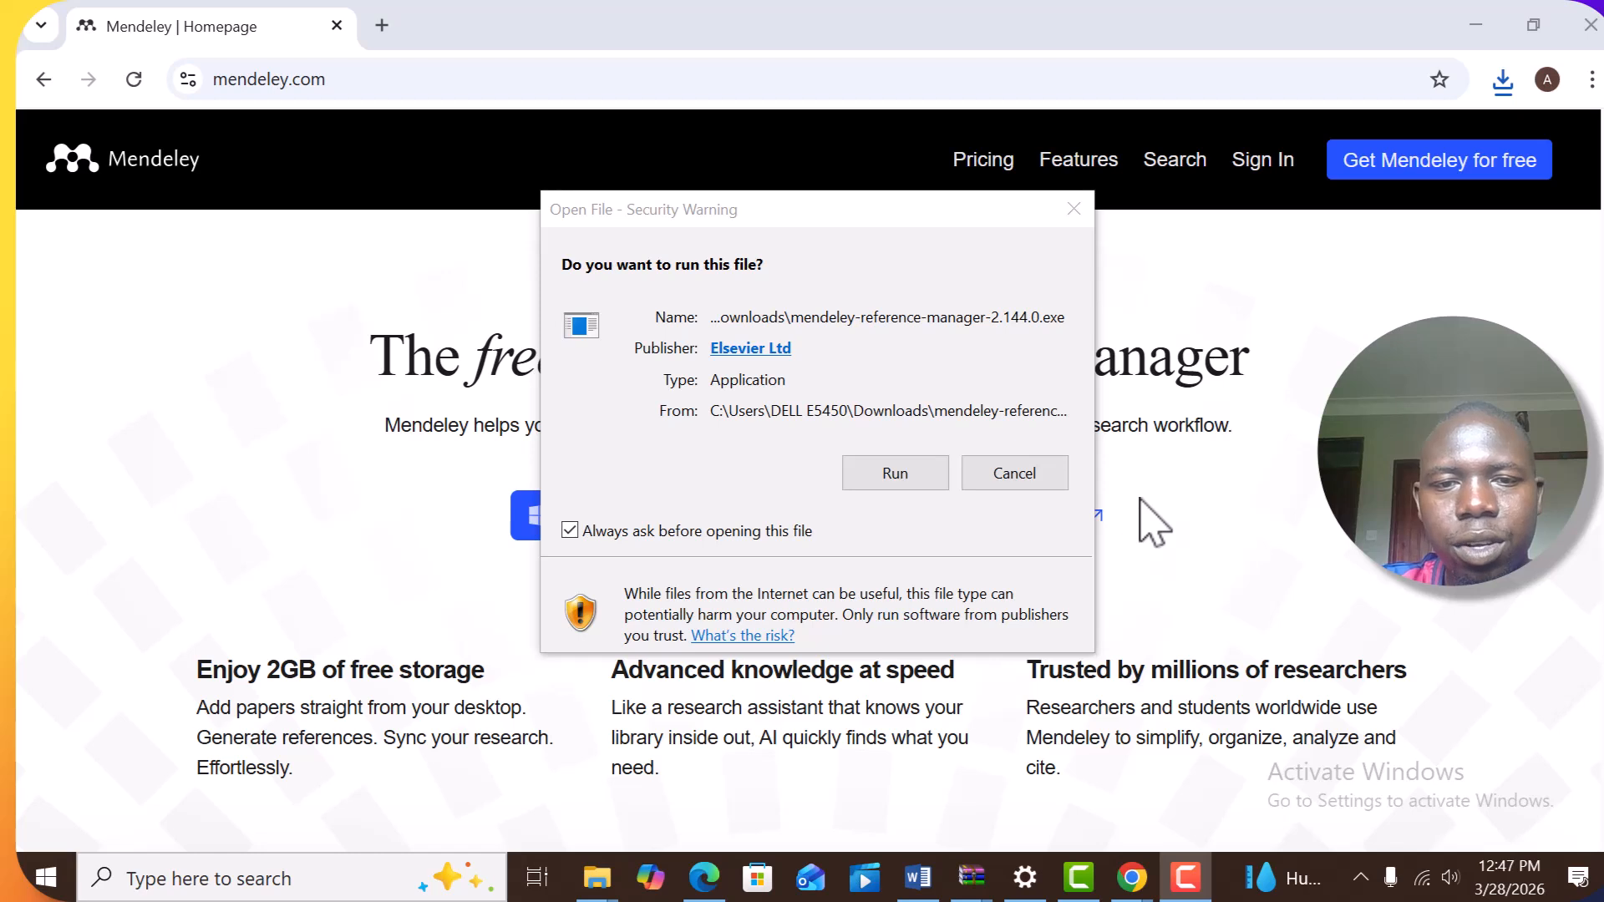
Step: Choose Run in the Open File - Security Warning dialog to start the setup wizard
click(885, 476)
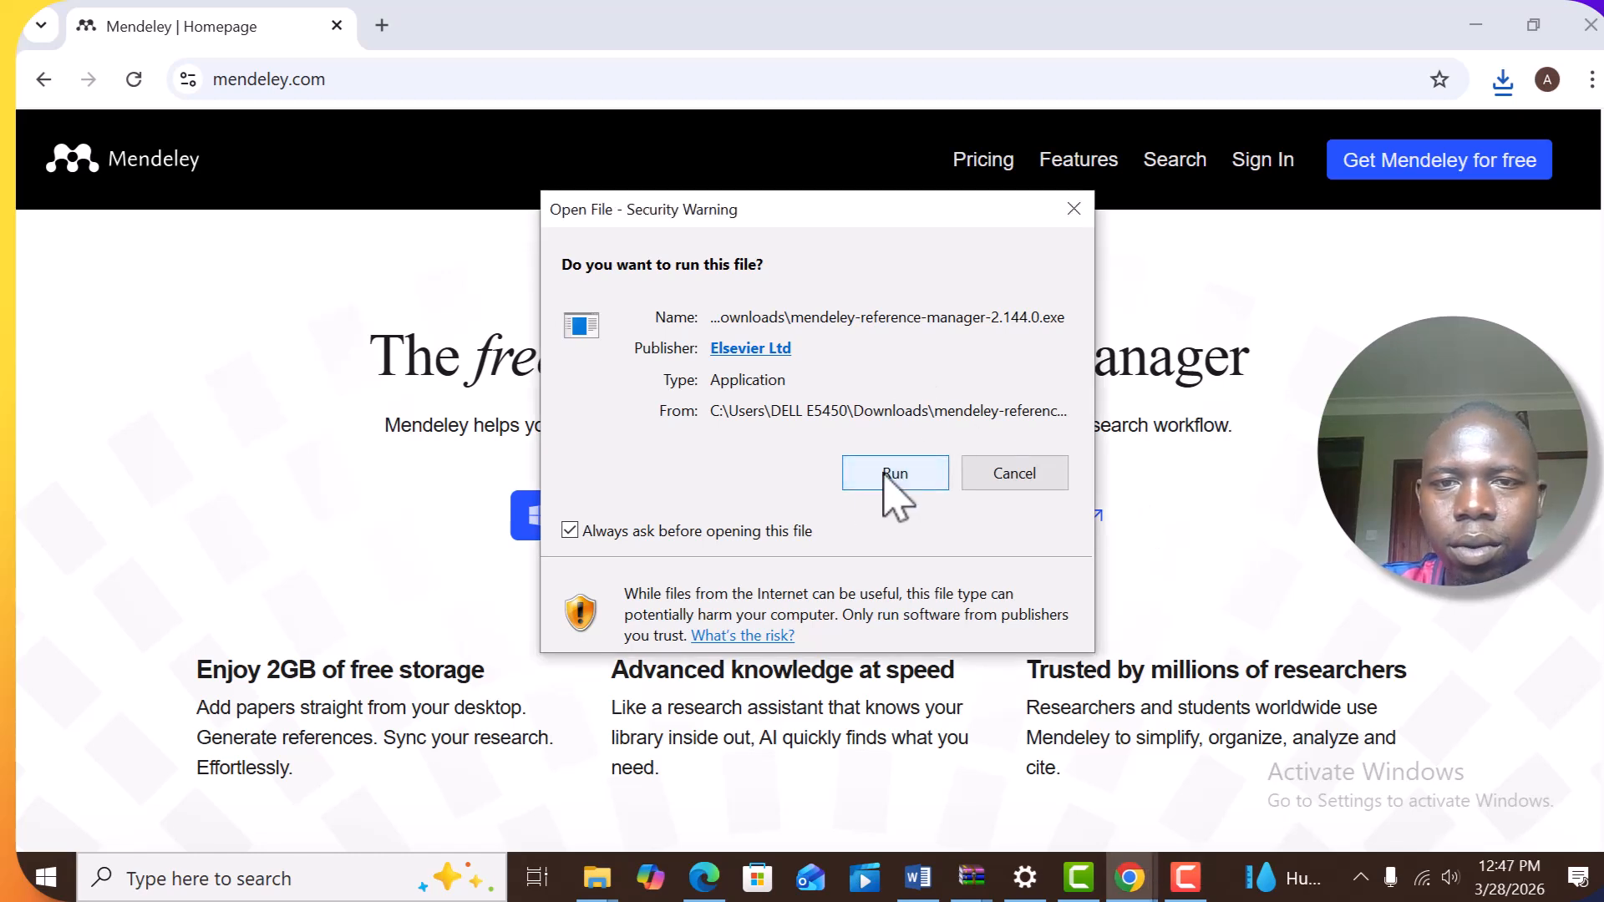
click(883, 472)
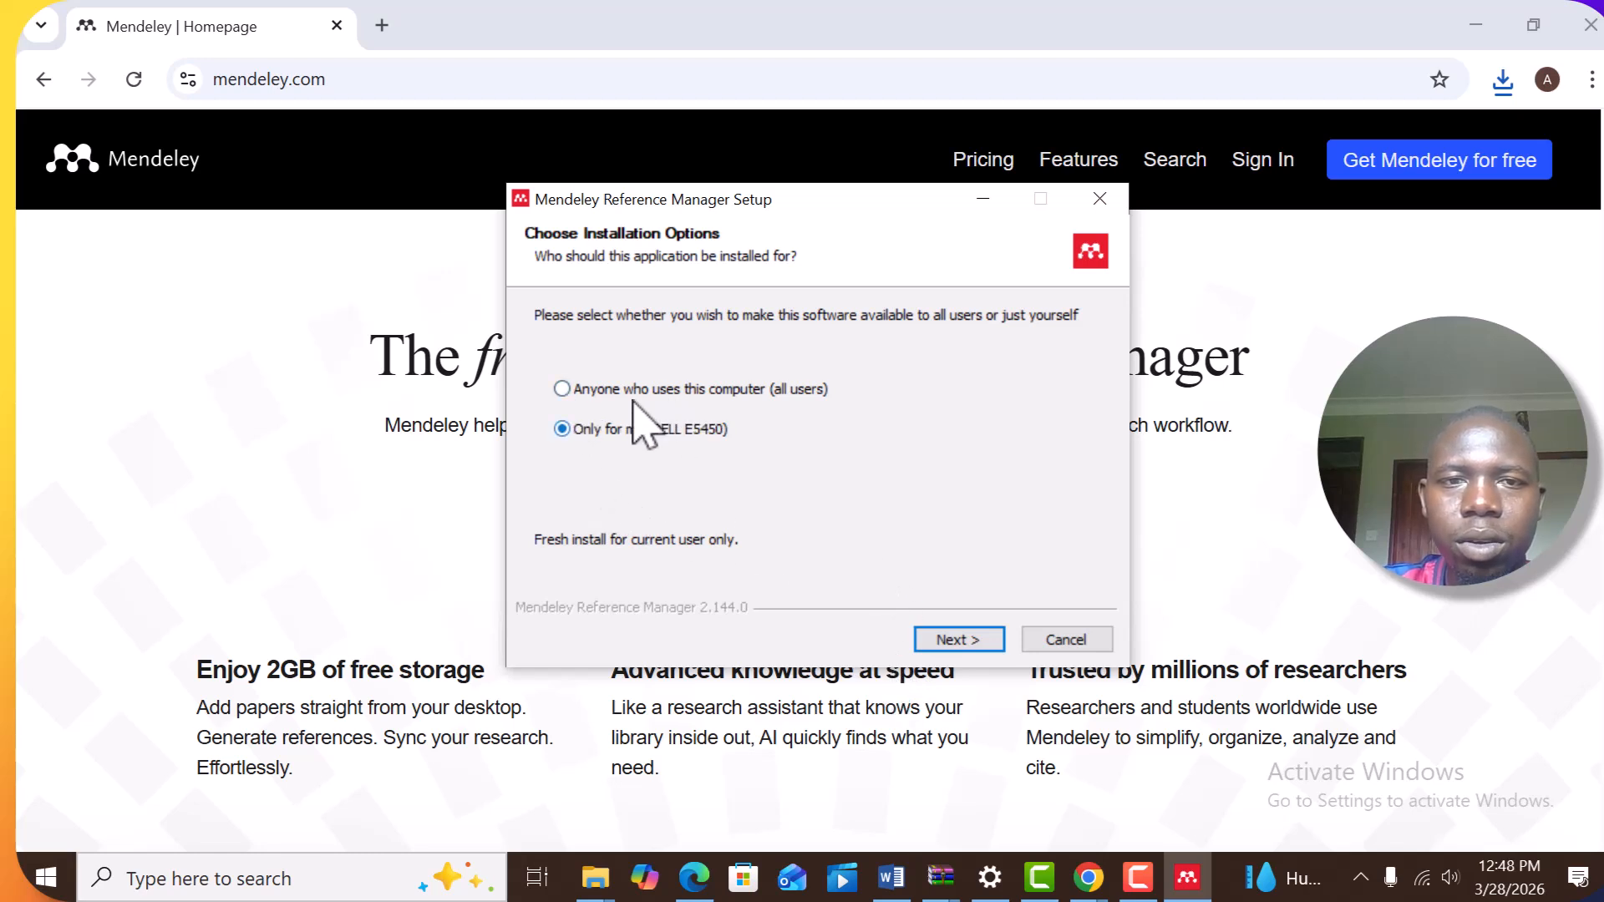
Step: Choose 'Anyone who uses this computer (all users)', continue, and approve the admin prompt
click(571, 391)
click(952, 641)
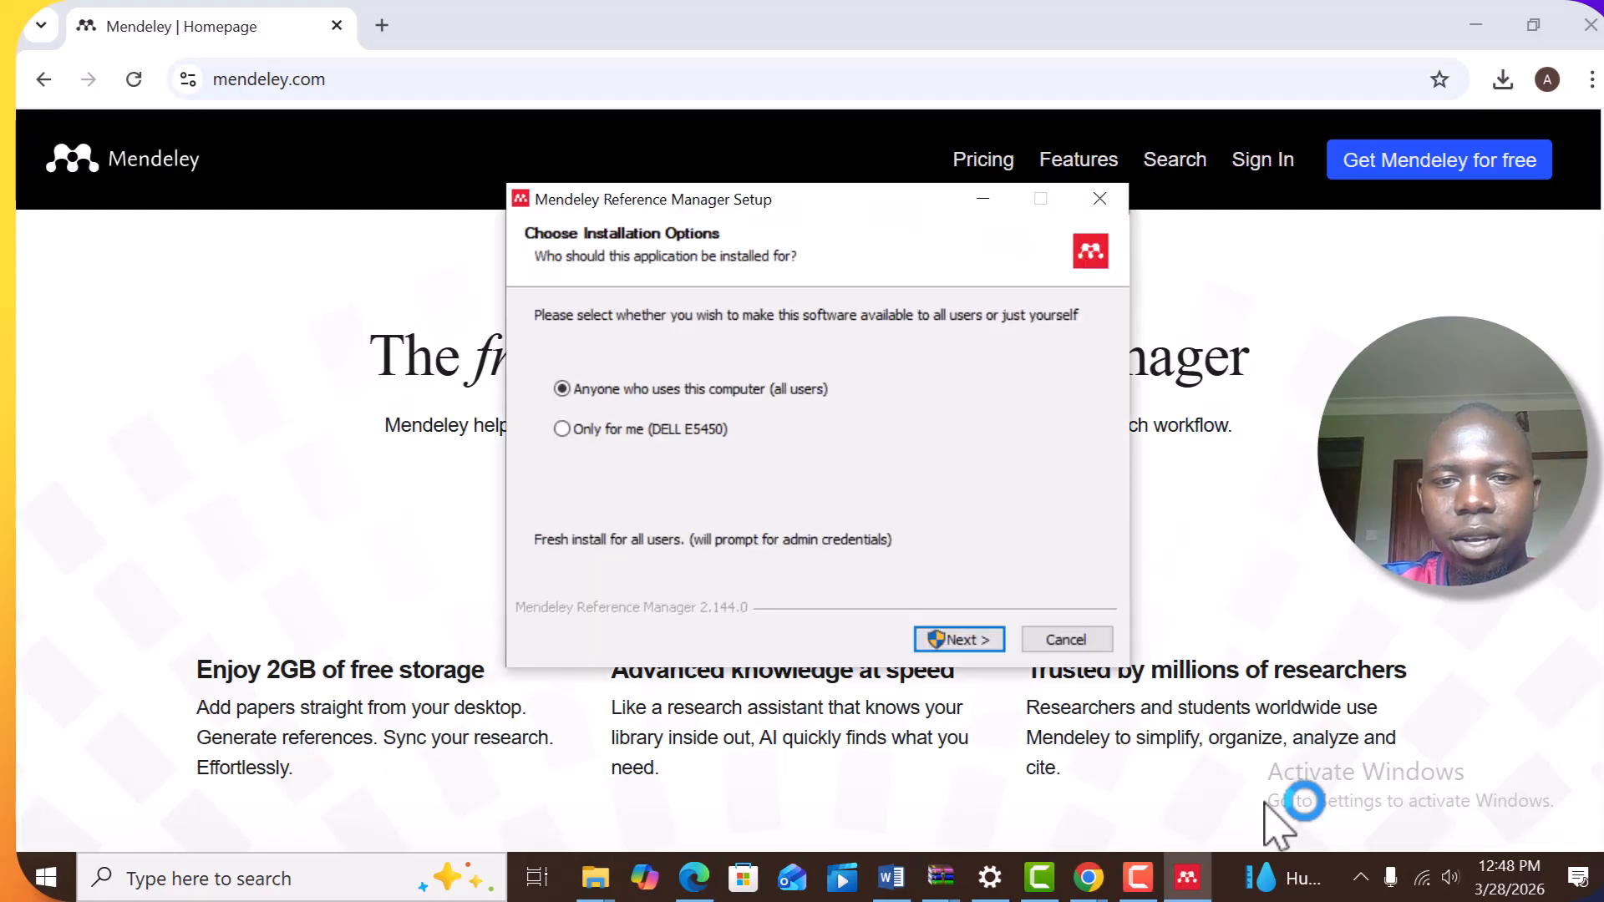
click(991, 636)
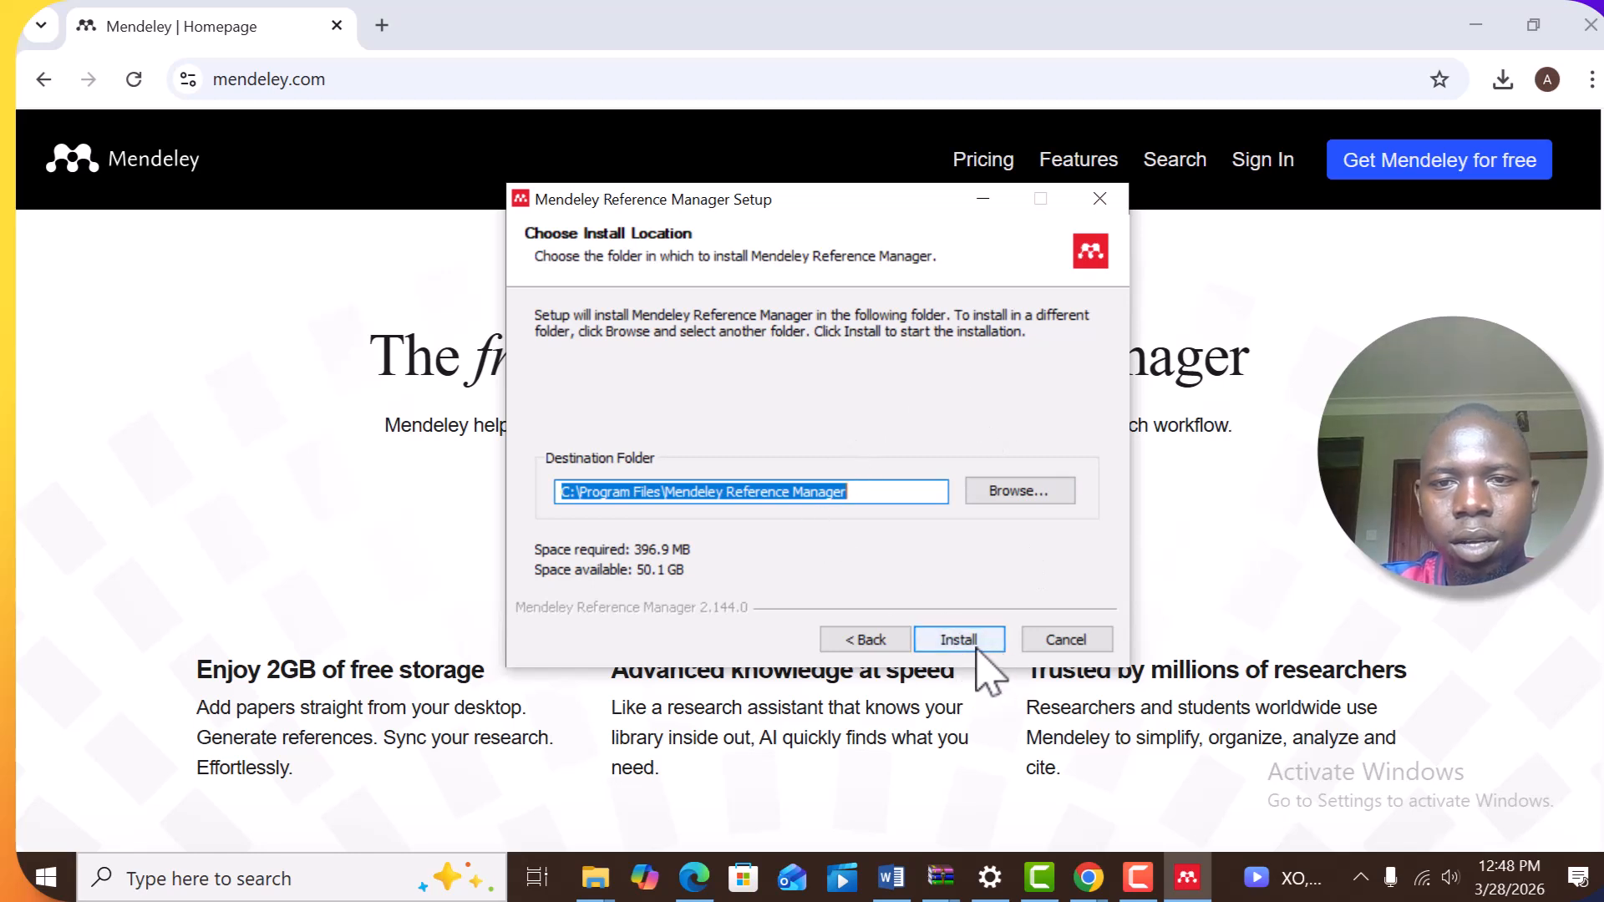
Step: Keep the default C:\Program Files\Mendeley Reference Manager folder and run the installation to completion
click(1058, 497)
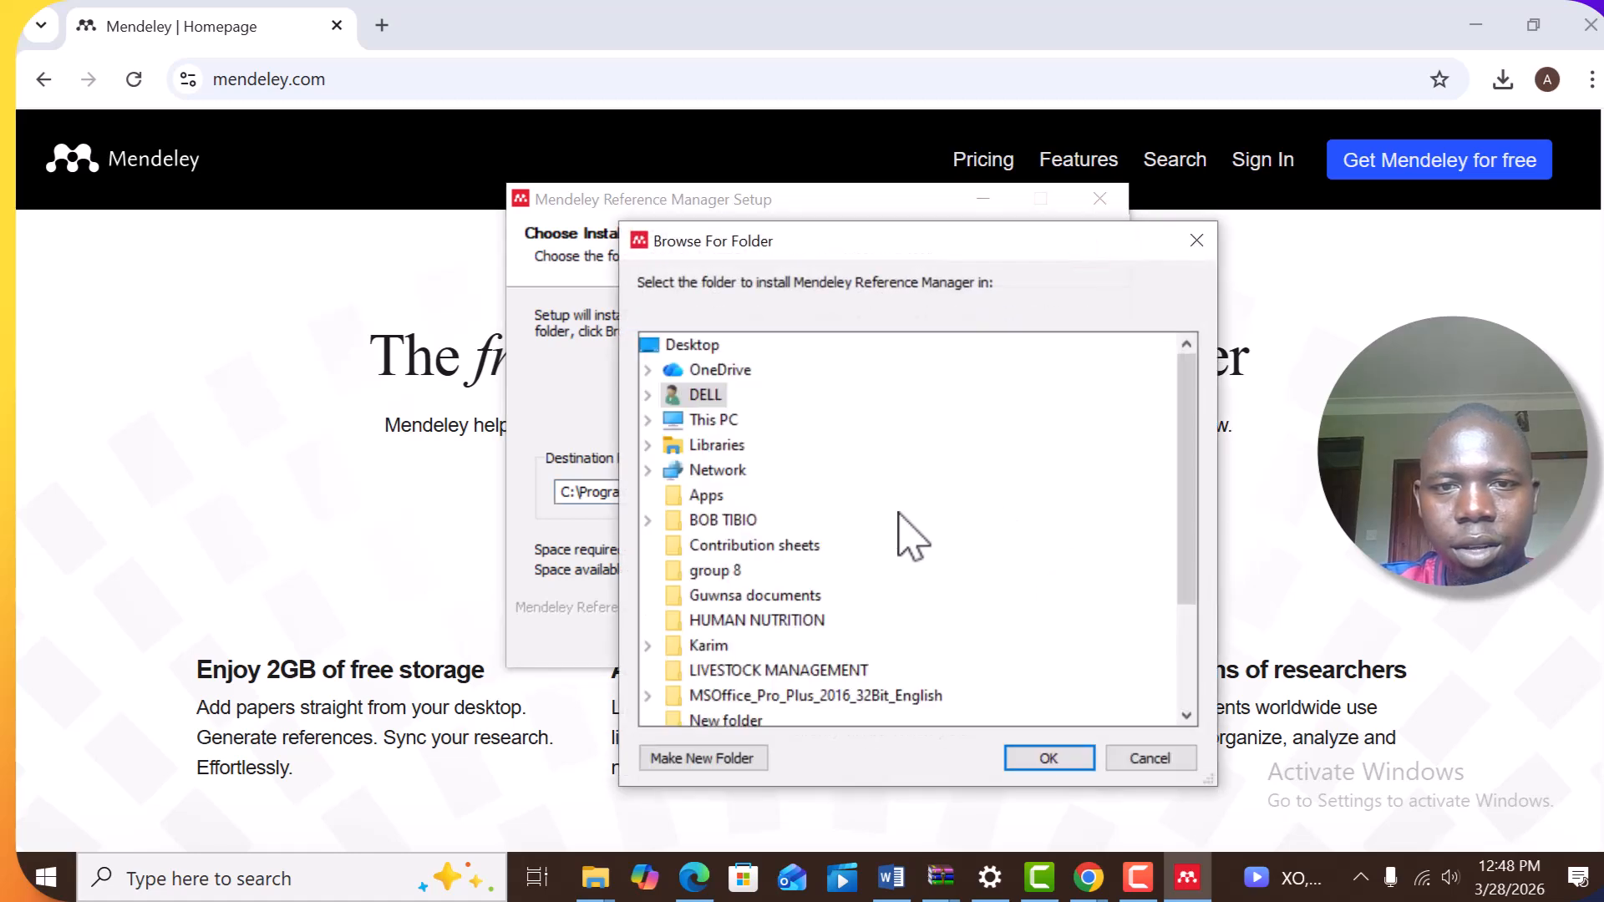
double_click(761, 522)
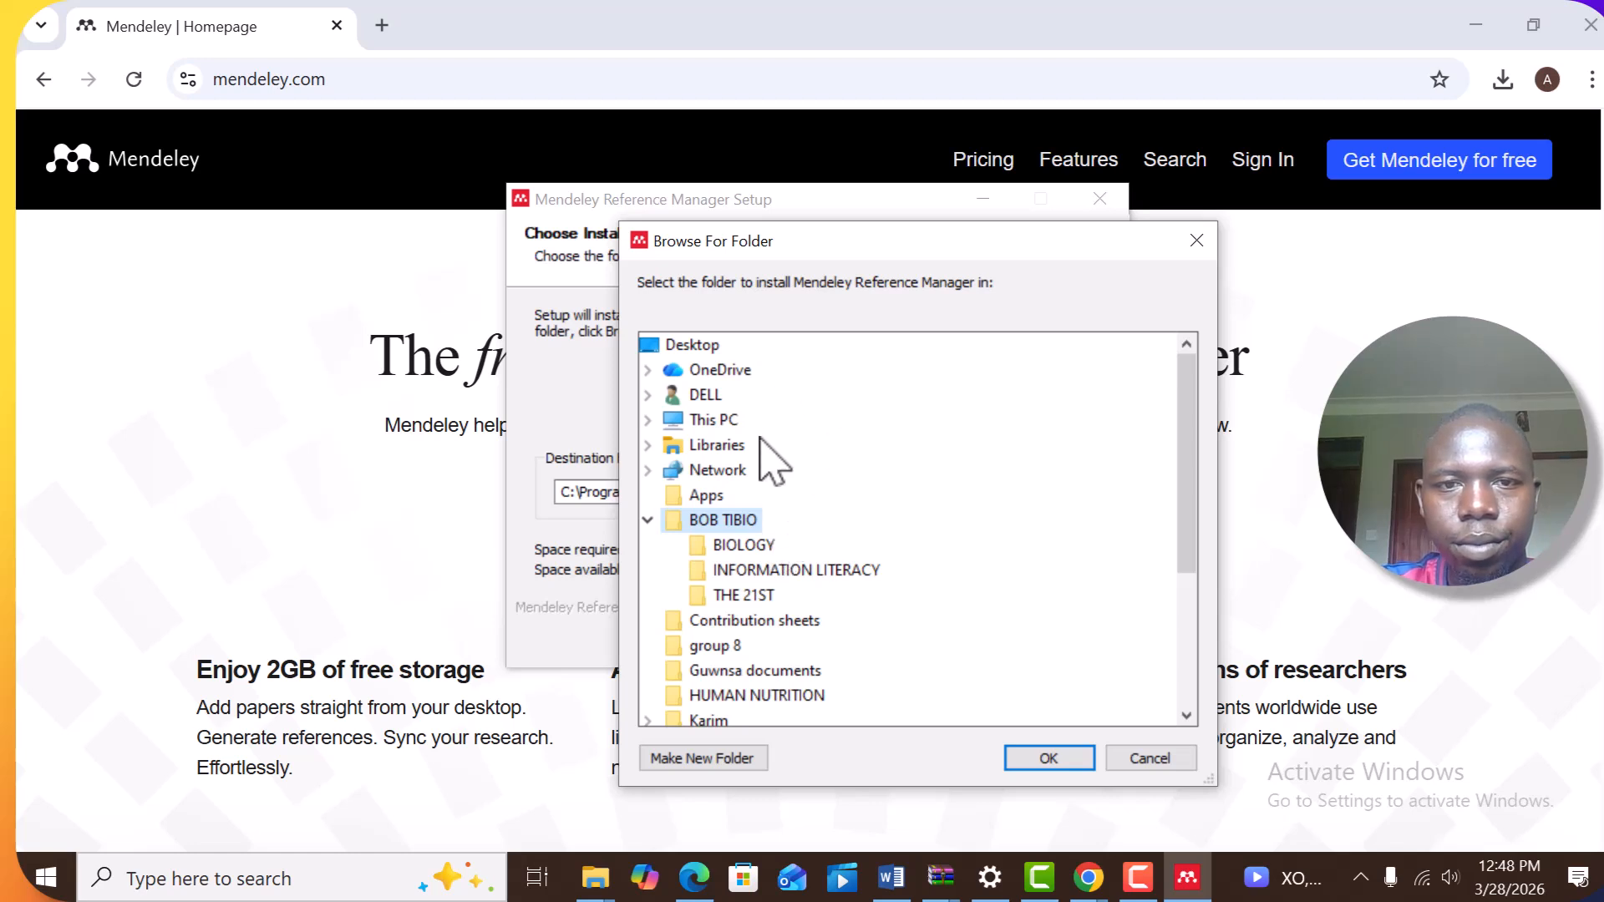
click(1197, 243)
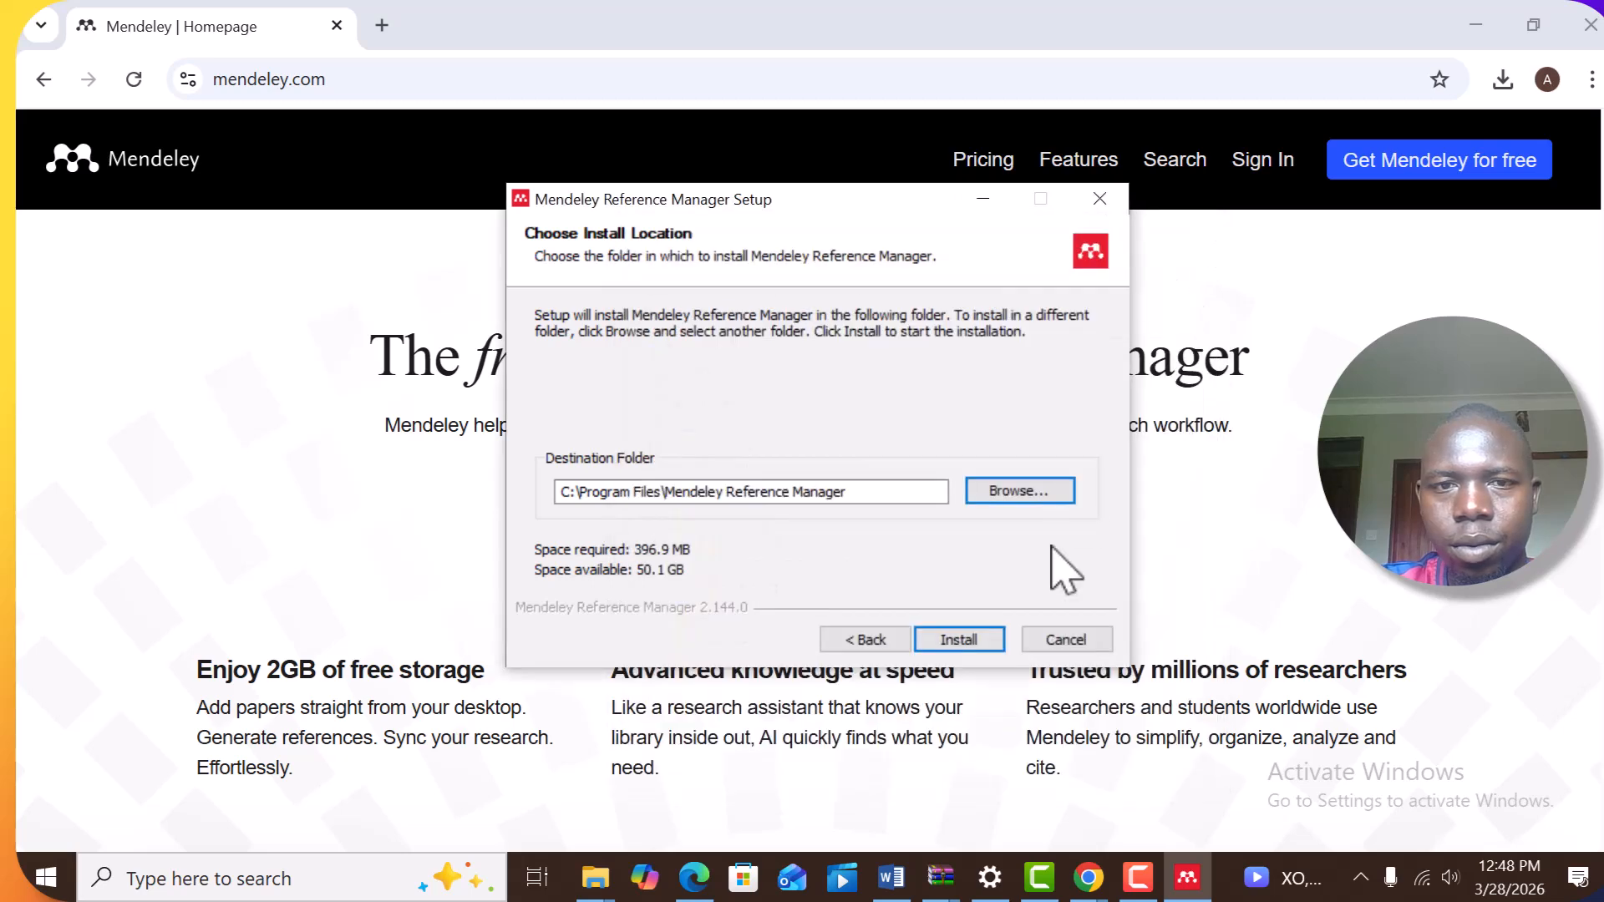
click(942, 640)
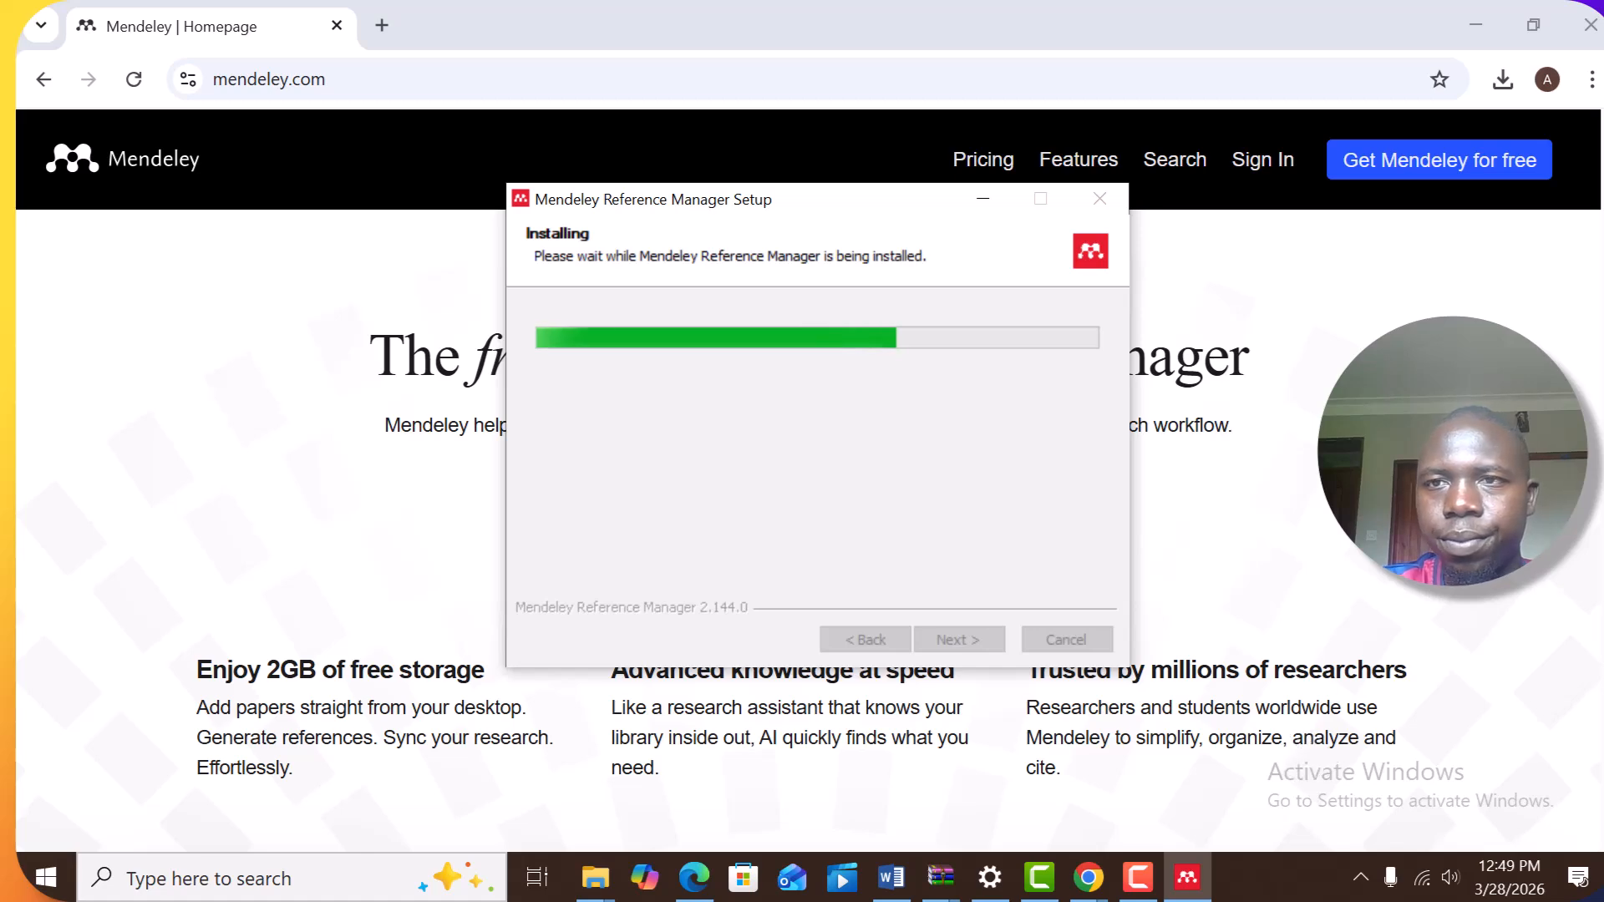
click(1476, 25)
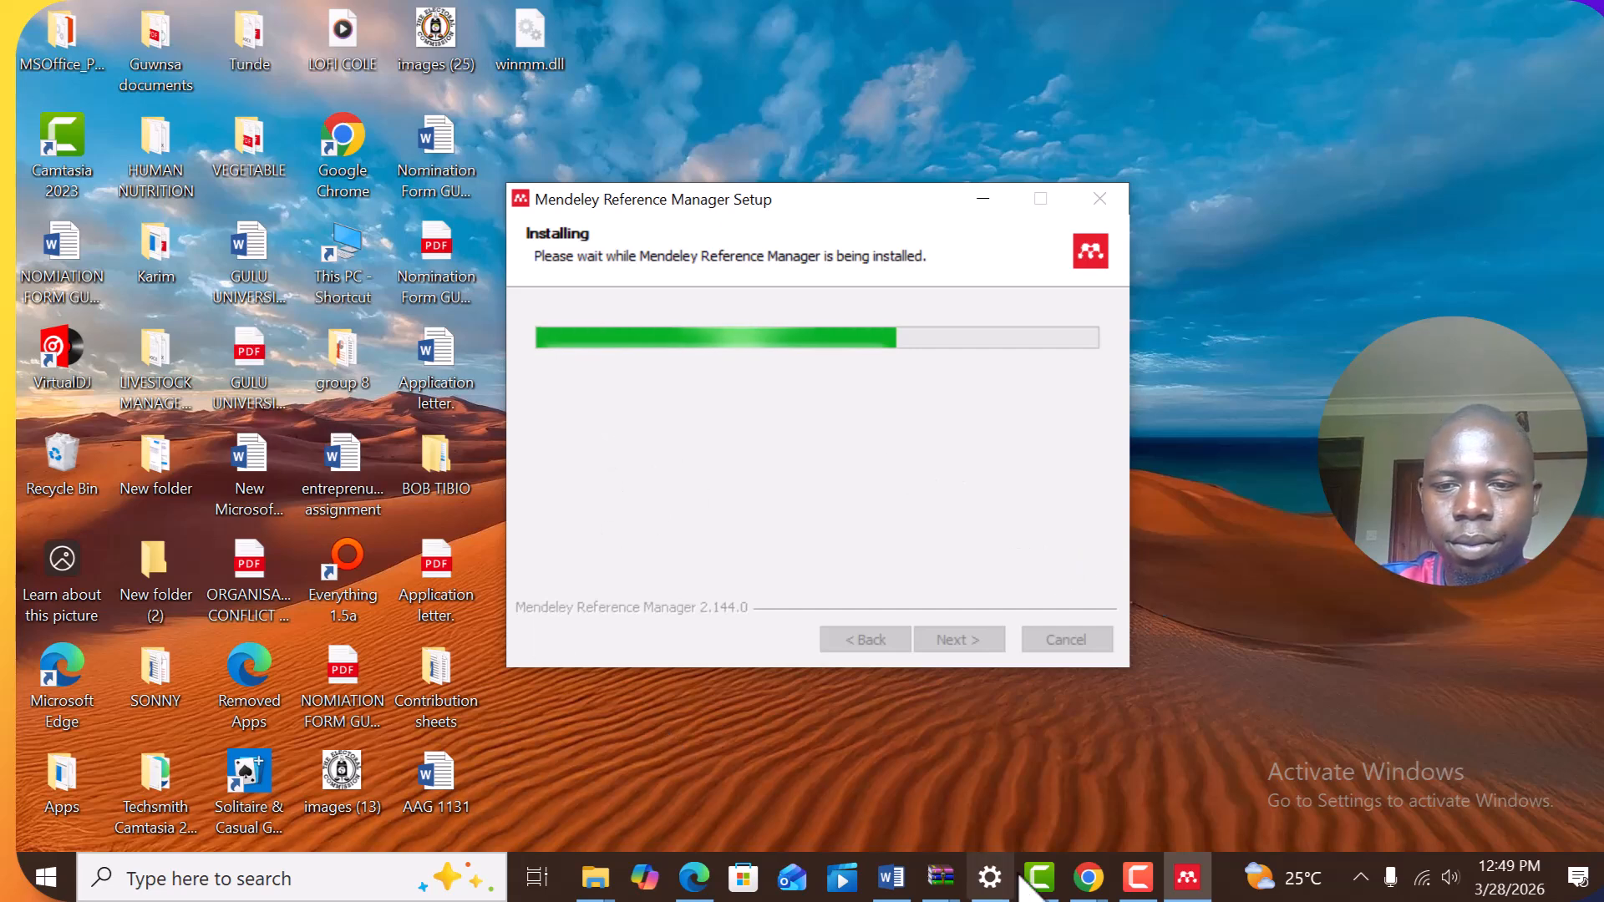
mouse_move(1190, 898)
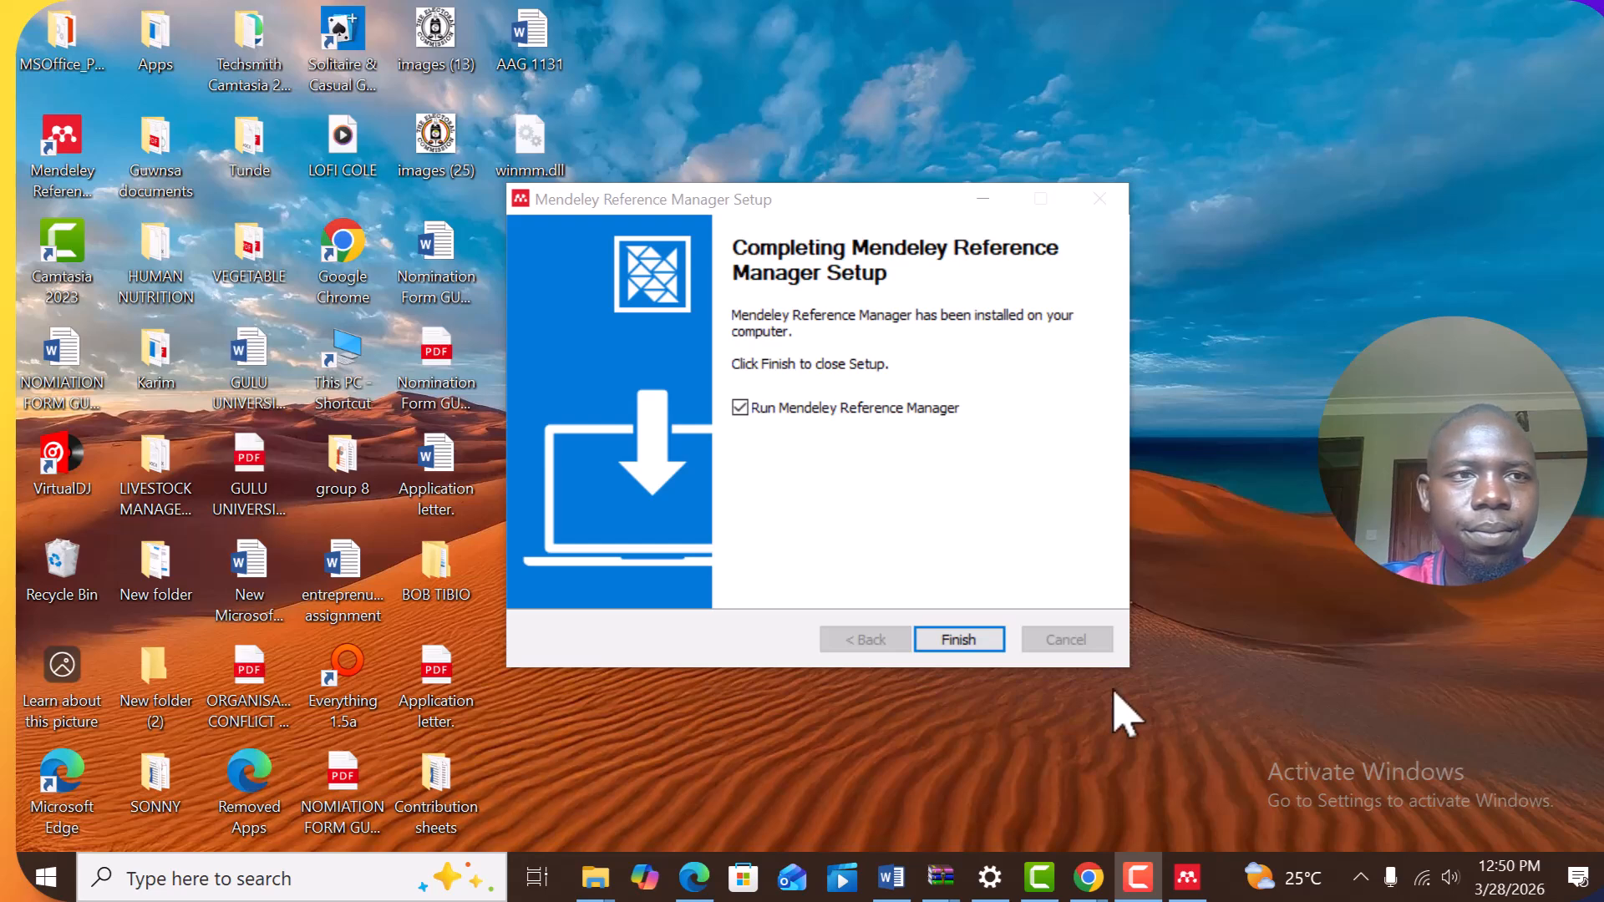
Step: Finish setup and launch Mendeley Reference Manager from its new desktop shortcut
click(967, 642)
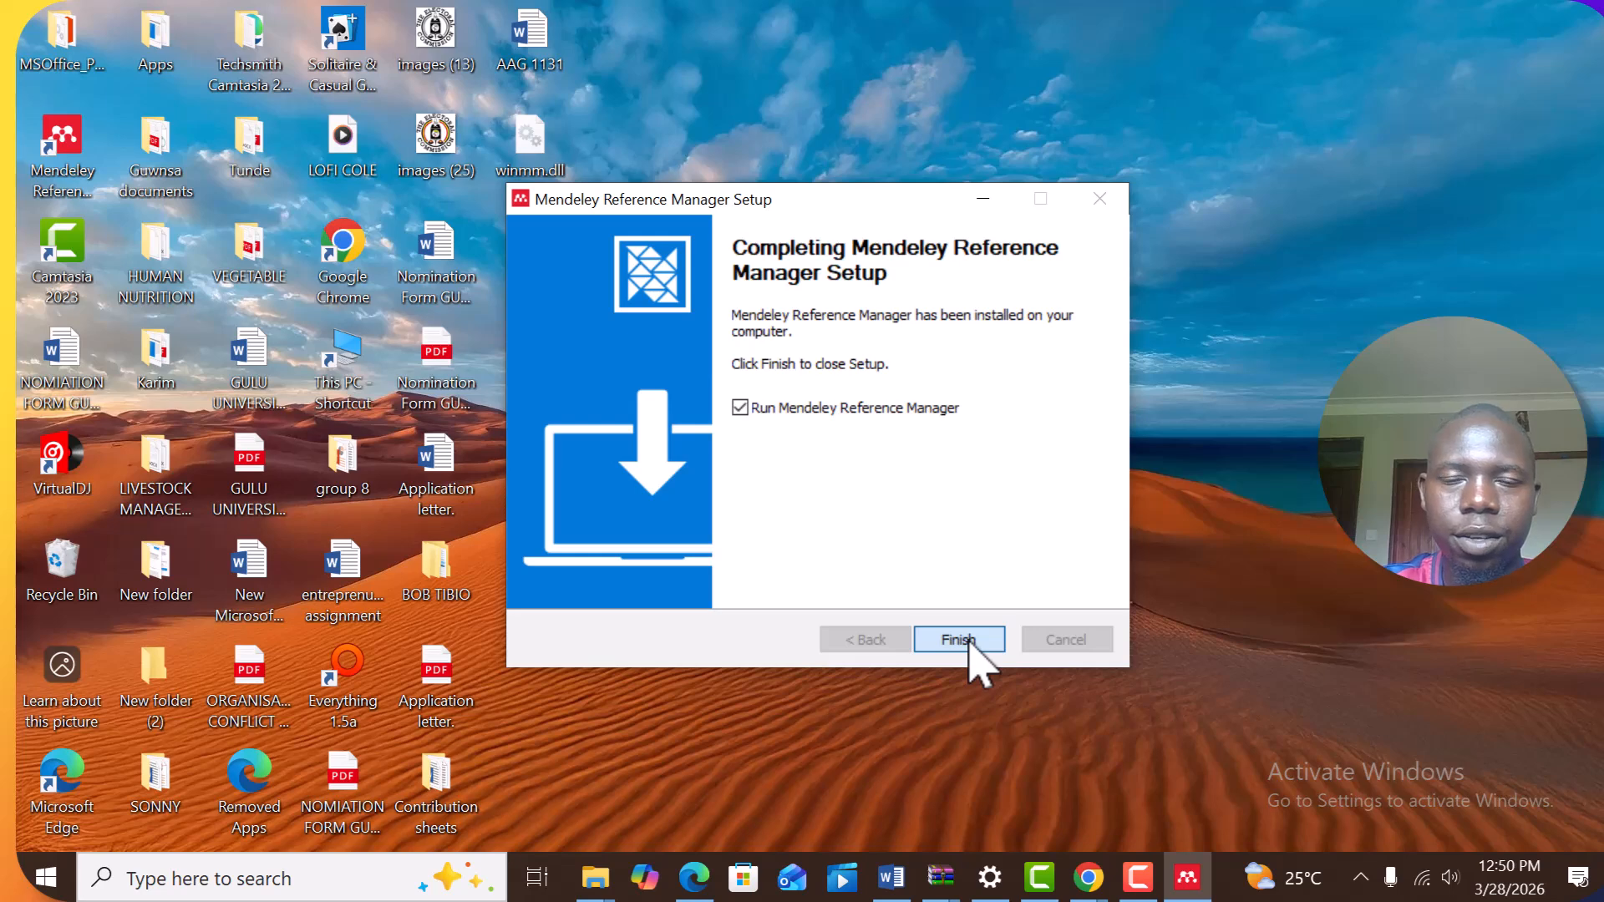
click(967, 640)
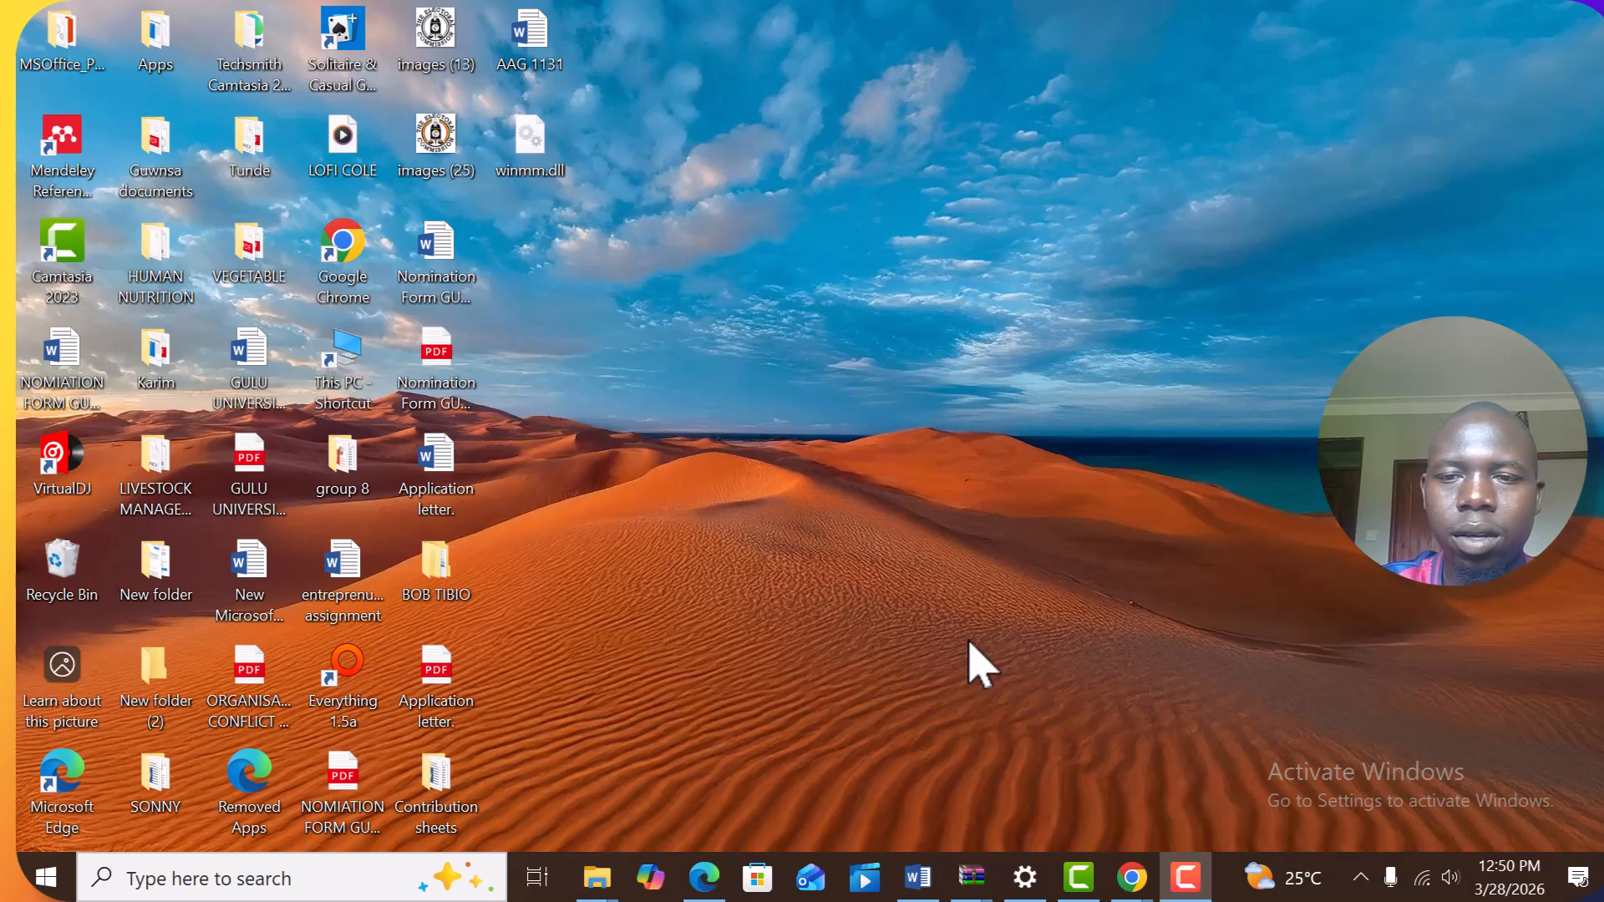
click(90, 167)
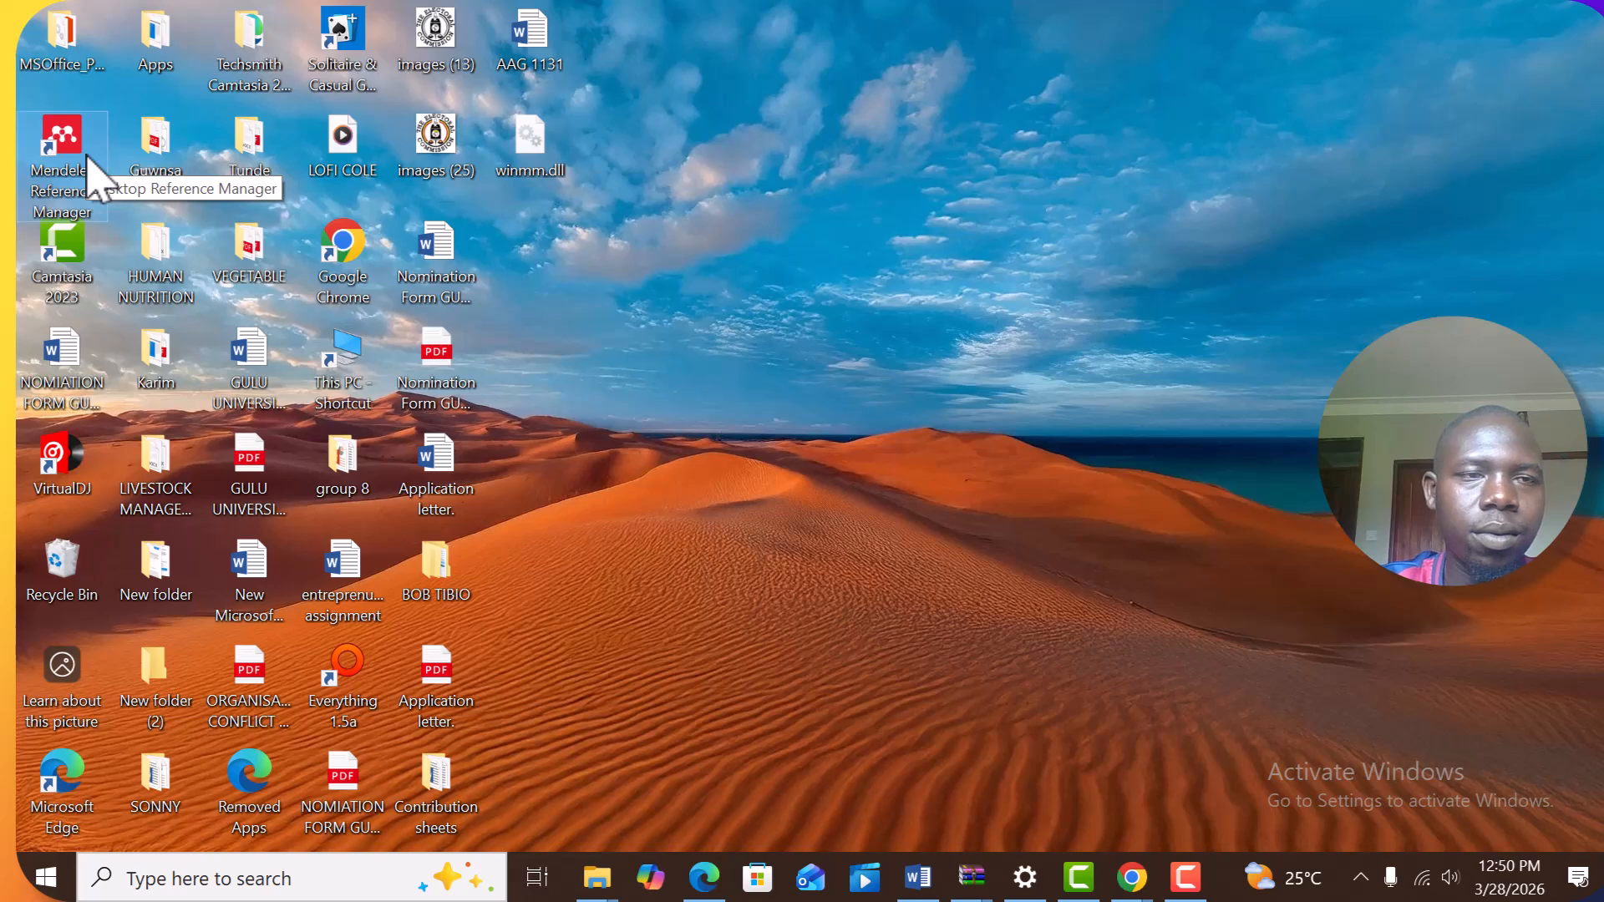
double_click(87, 157)
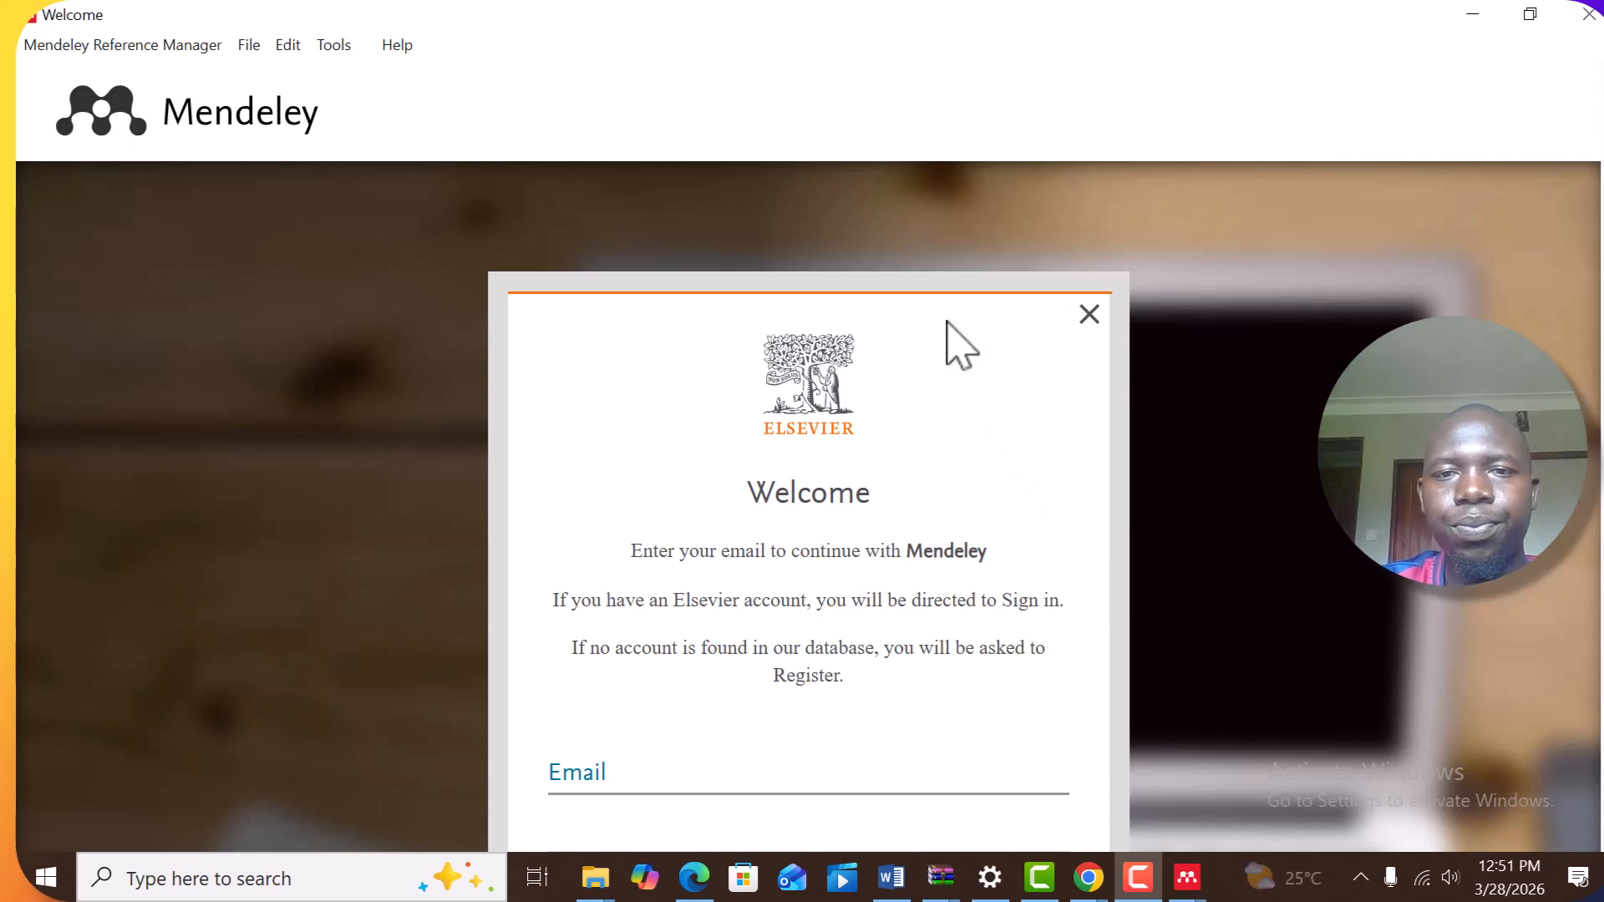
click(954, 367)
click(1249, 673)
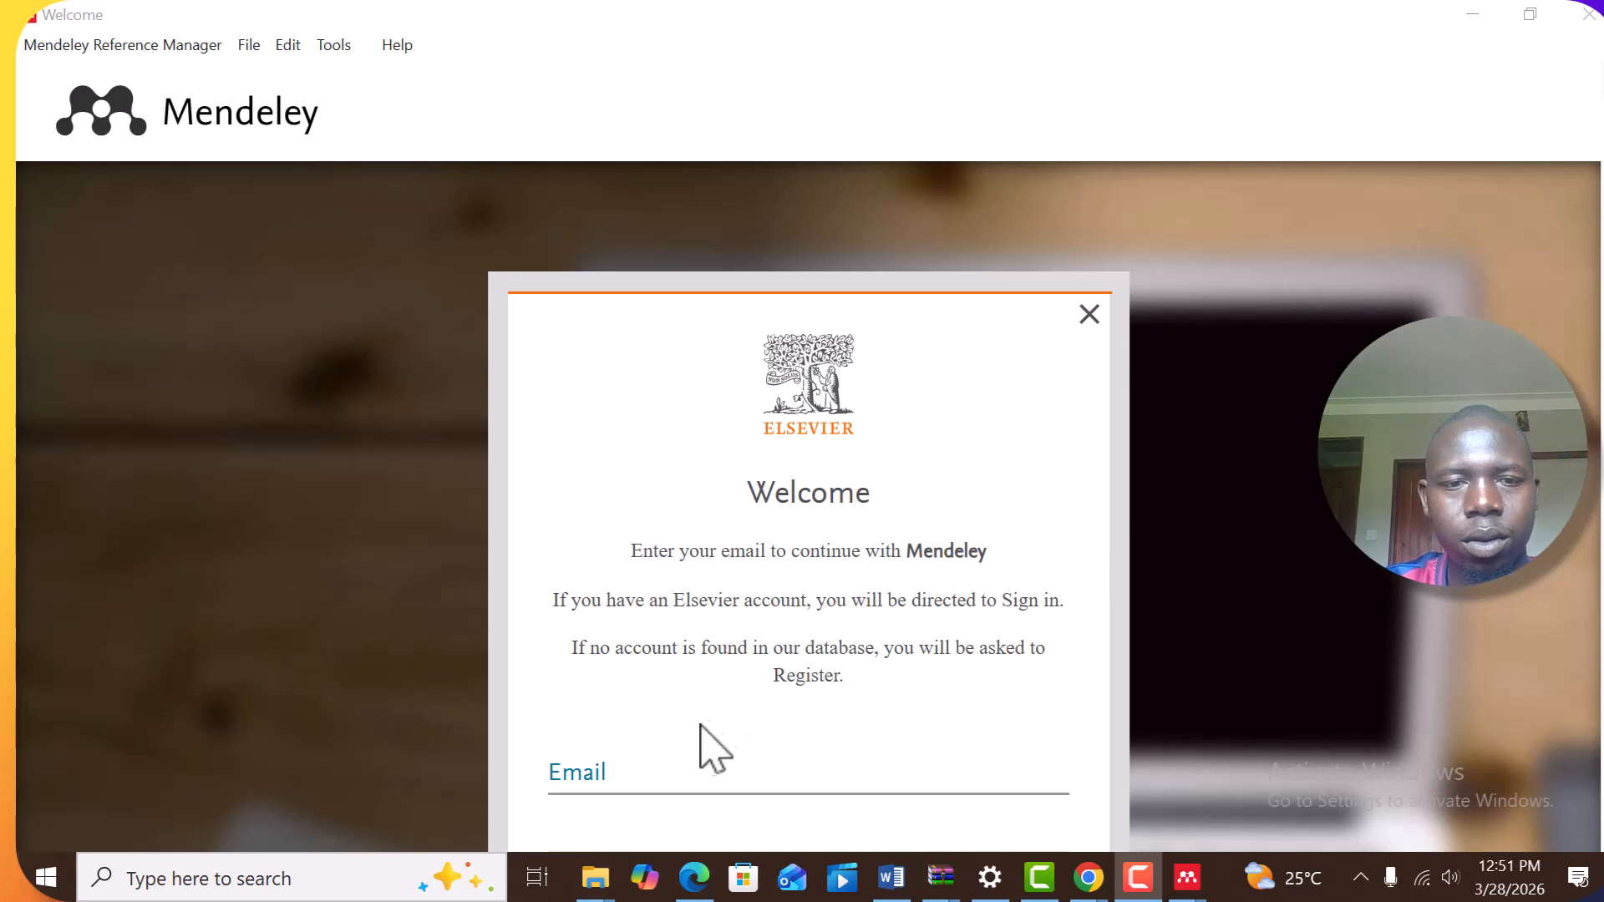
Step: Enter the new account's Gmail address in the Welcome Email field and scroll to Continue
click(622, 775)
click(622, 775)
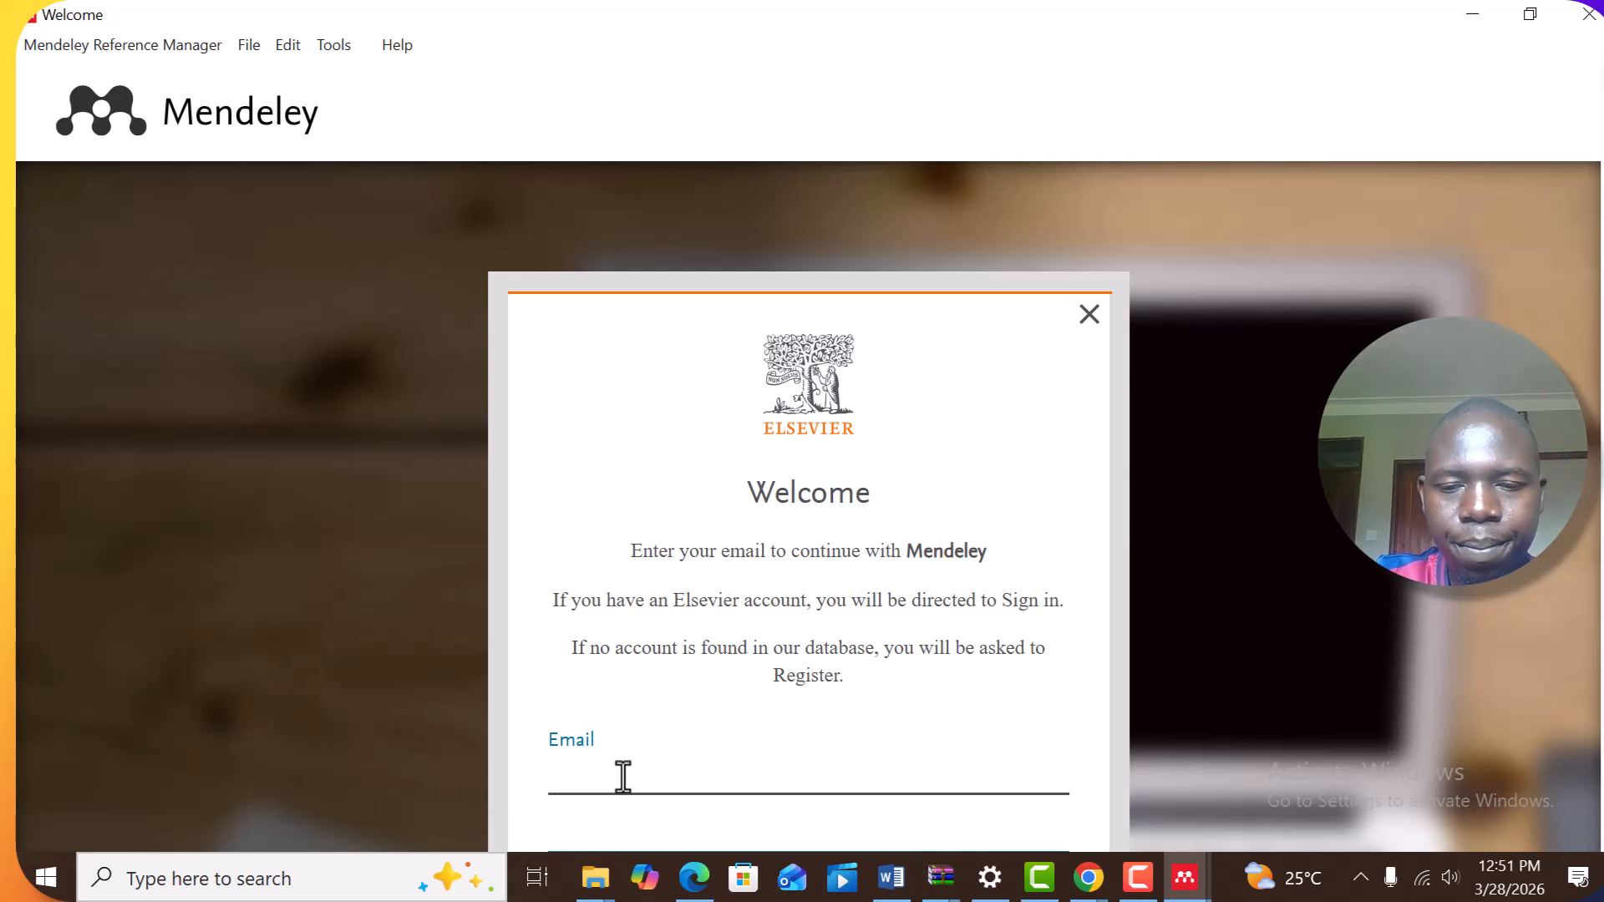
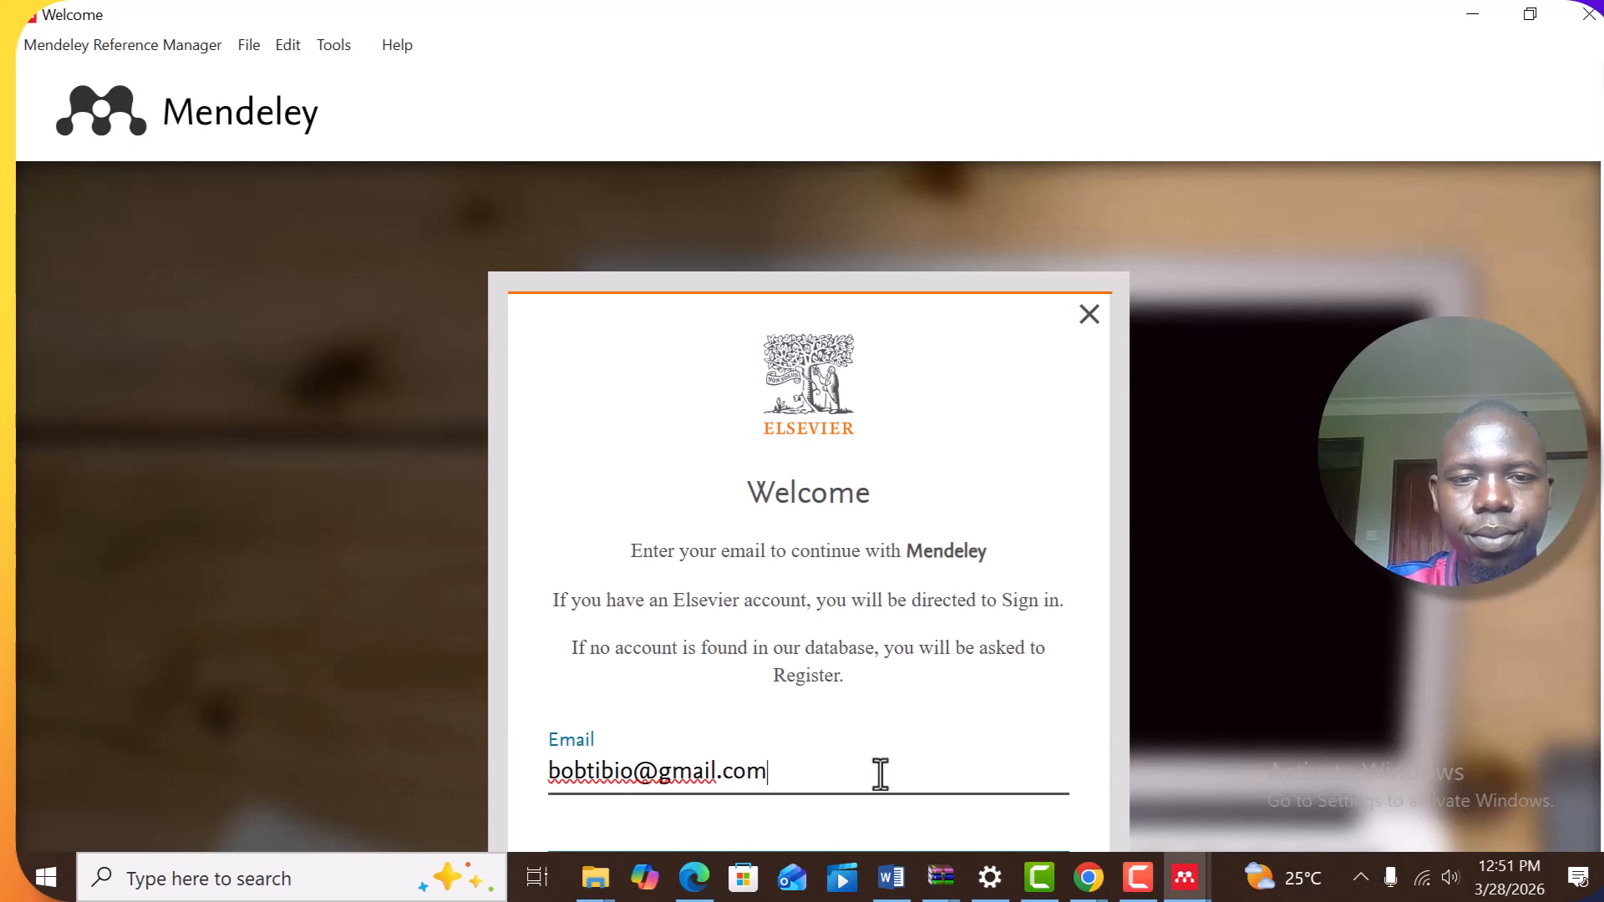
click(1088, 789)
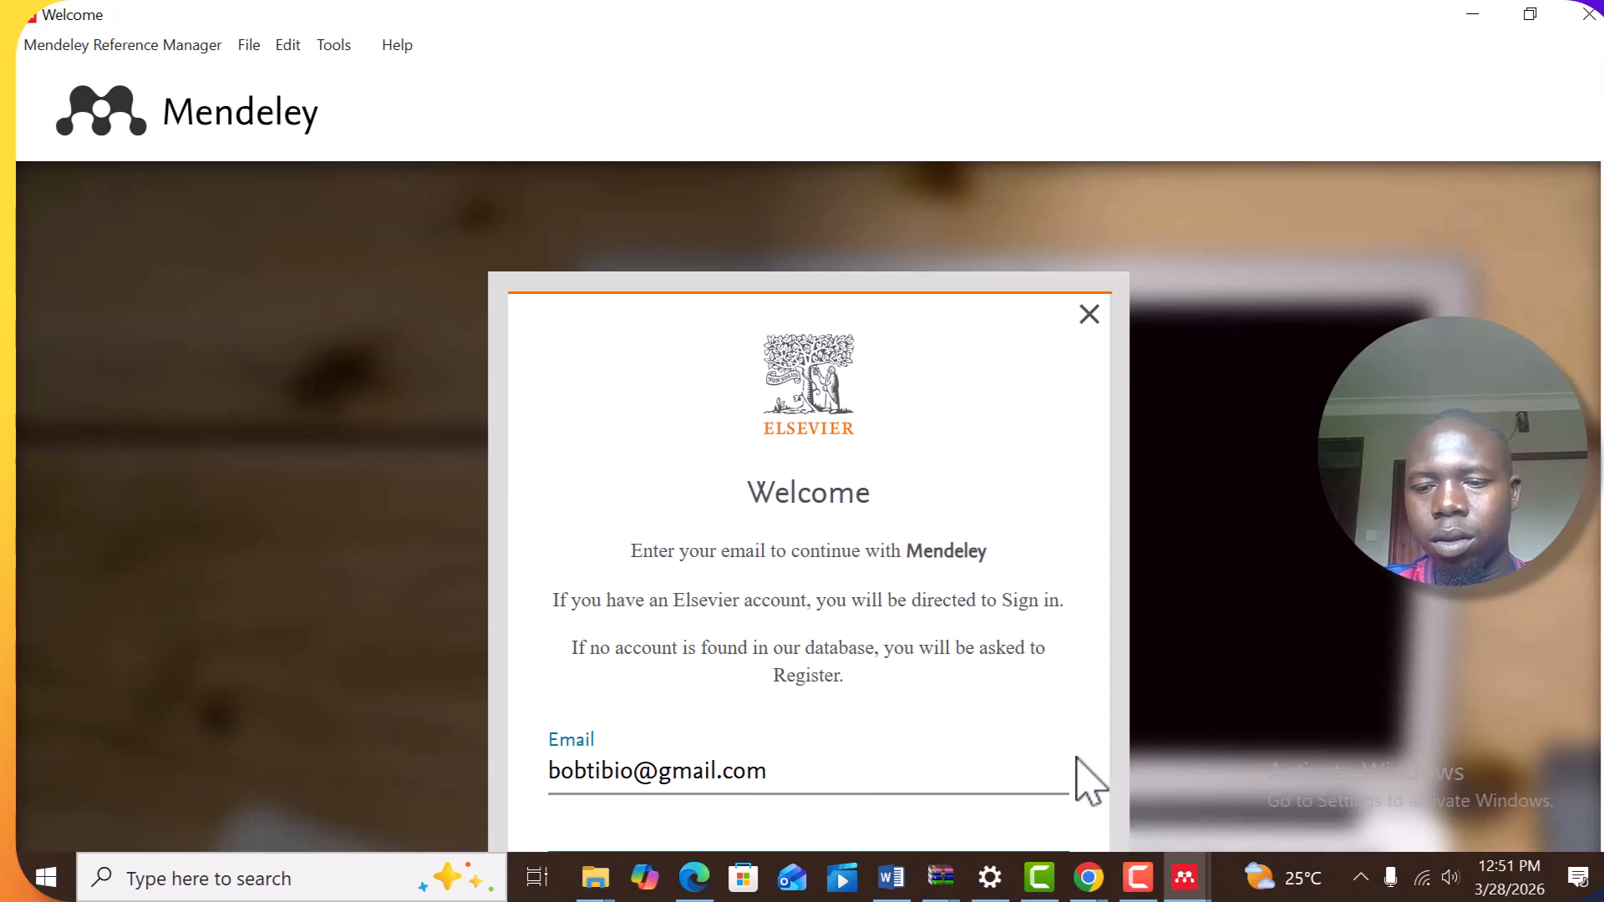
scroll(1090, 781, down, 3)
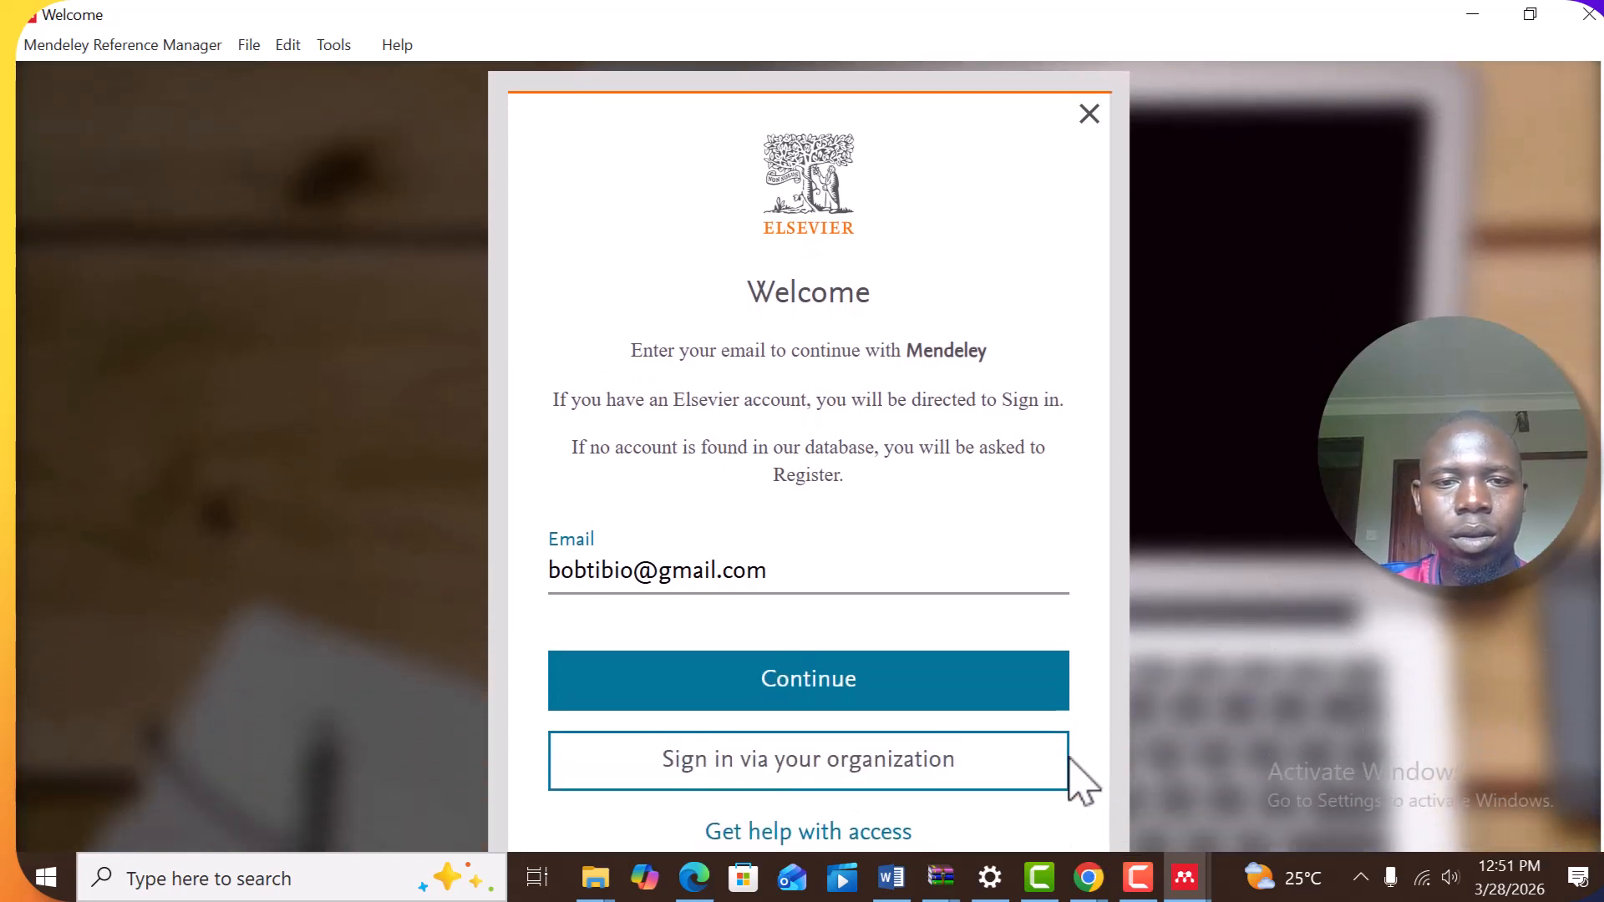
Step: Continue with the entered email and fill in the user's given name, correcting typos
click(917, 690)
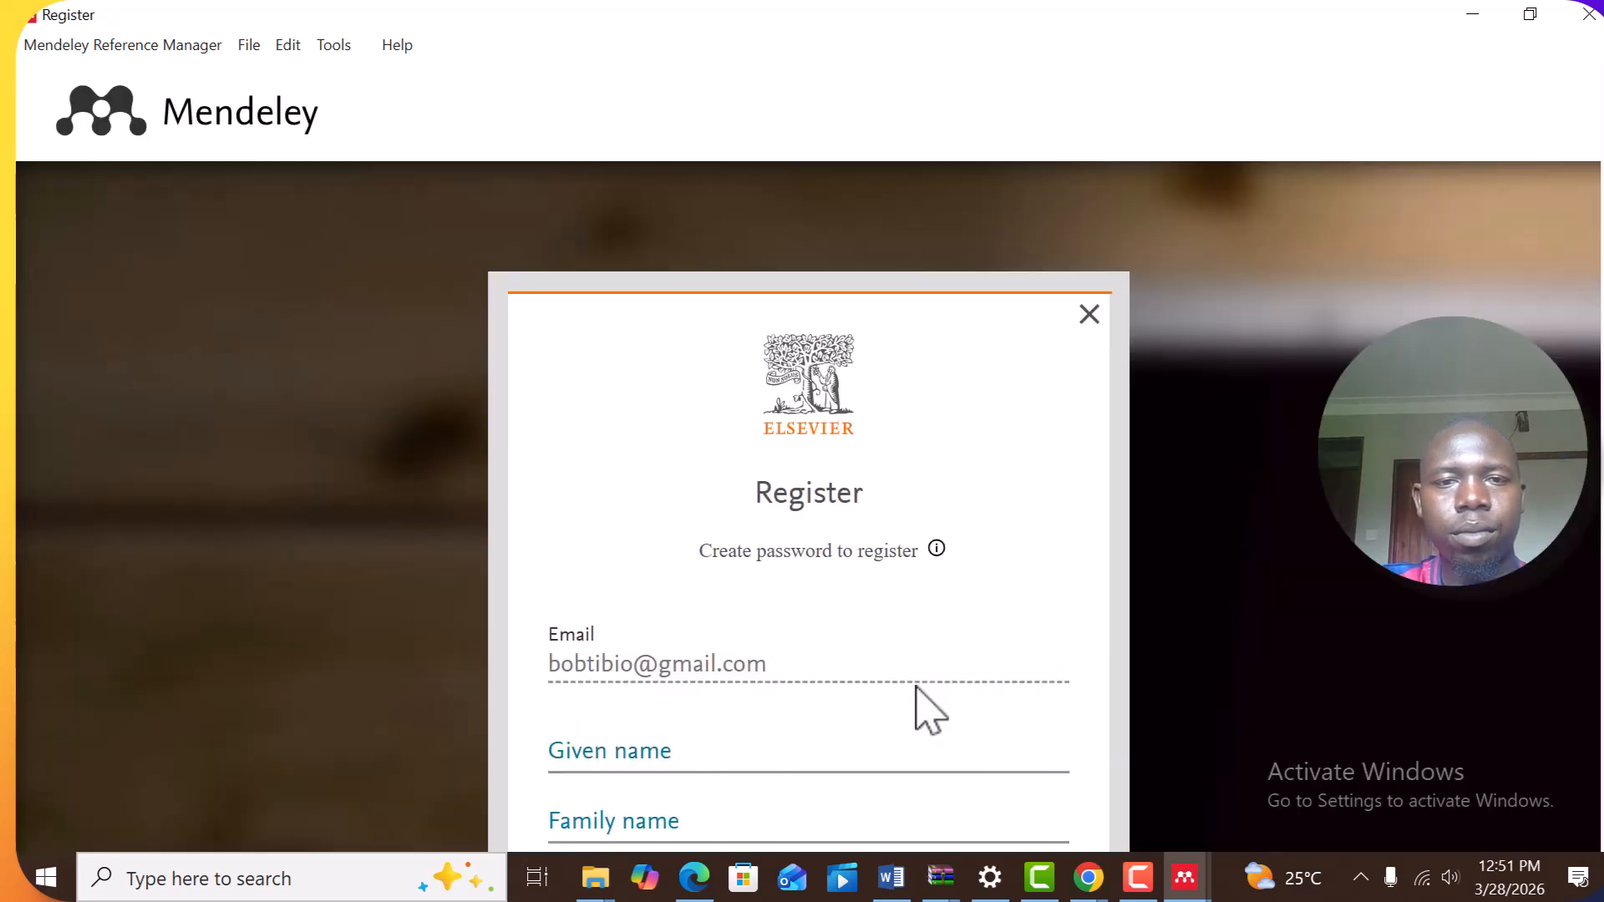
click(683, 759)
text(a)
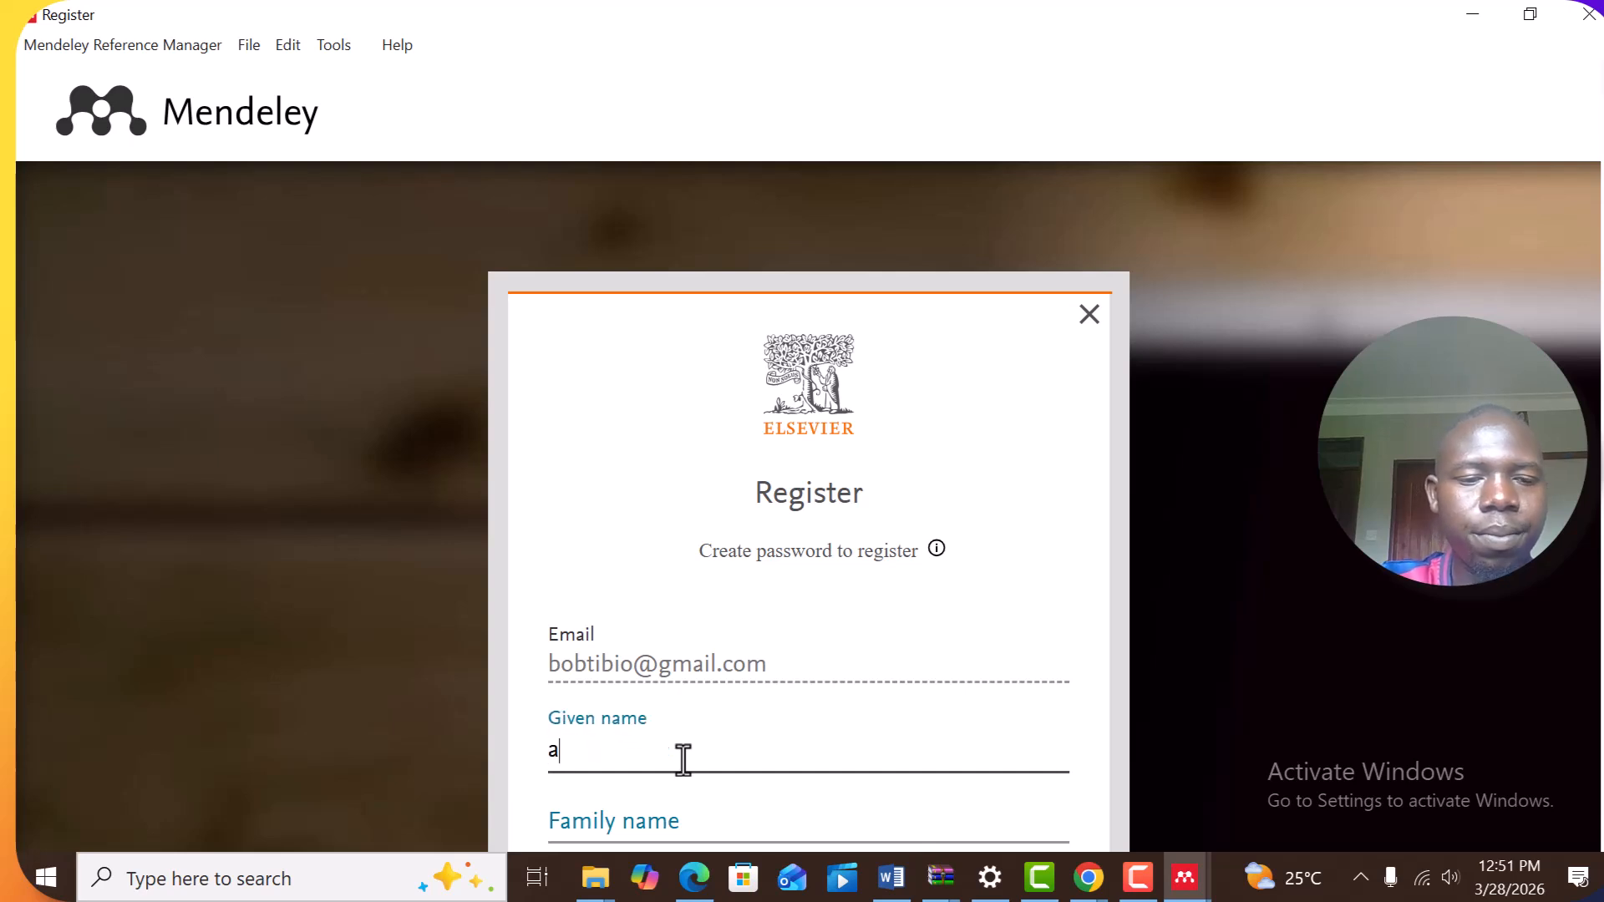
key(BackSpace)
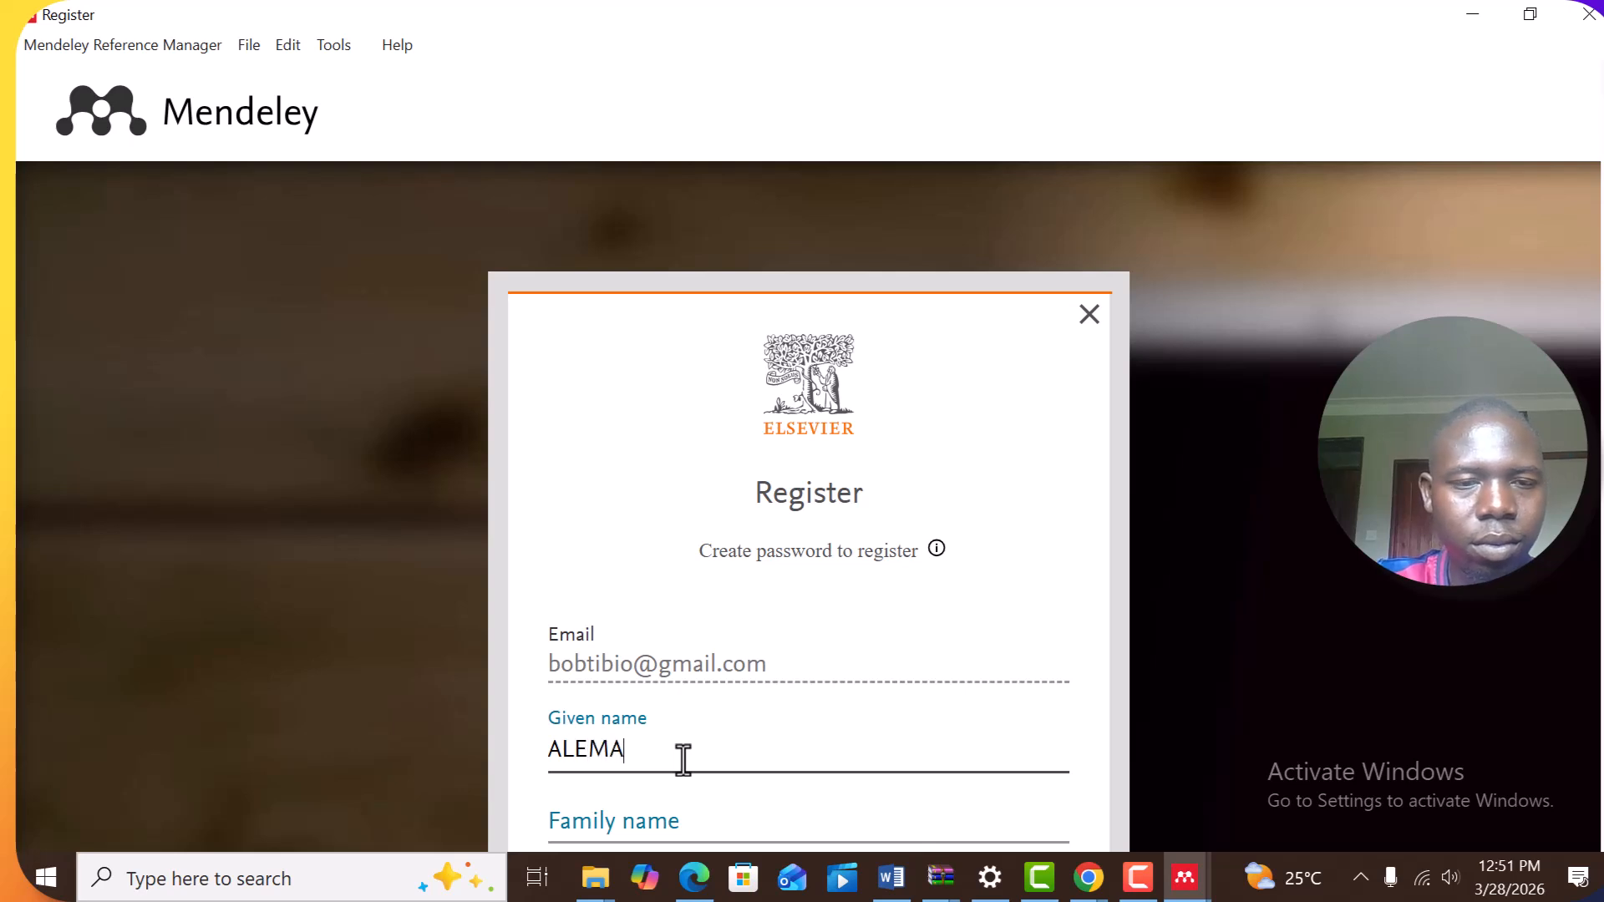
text( BO)
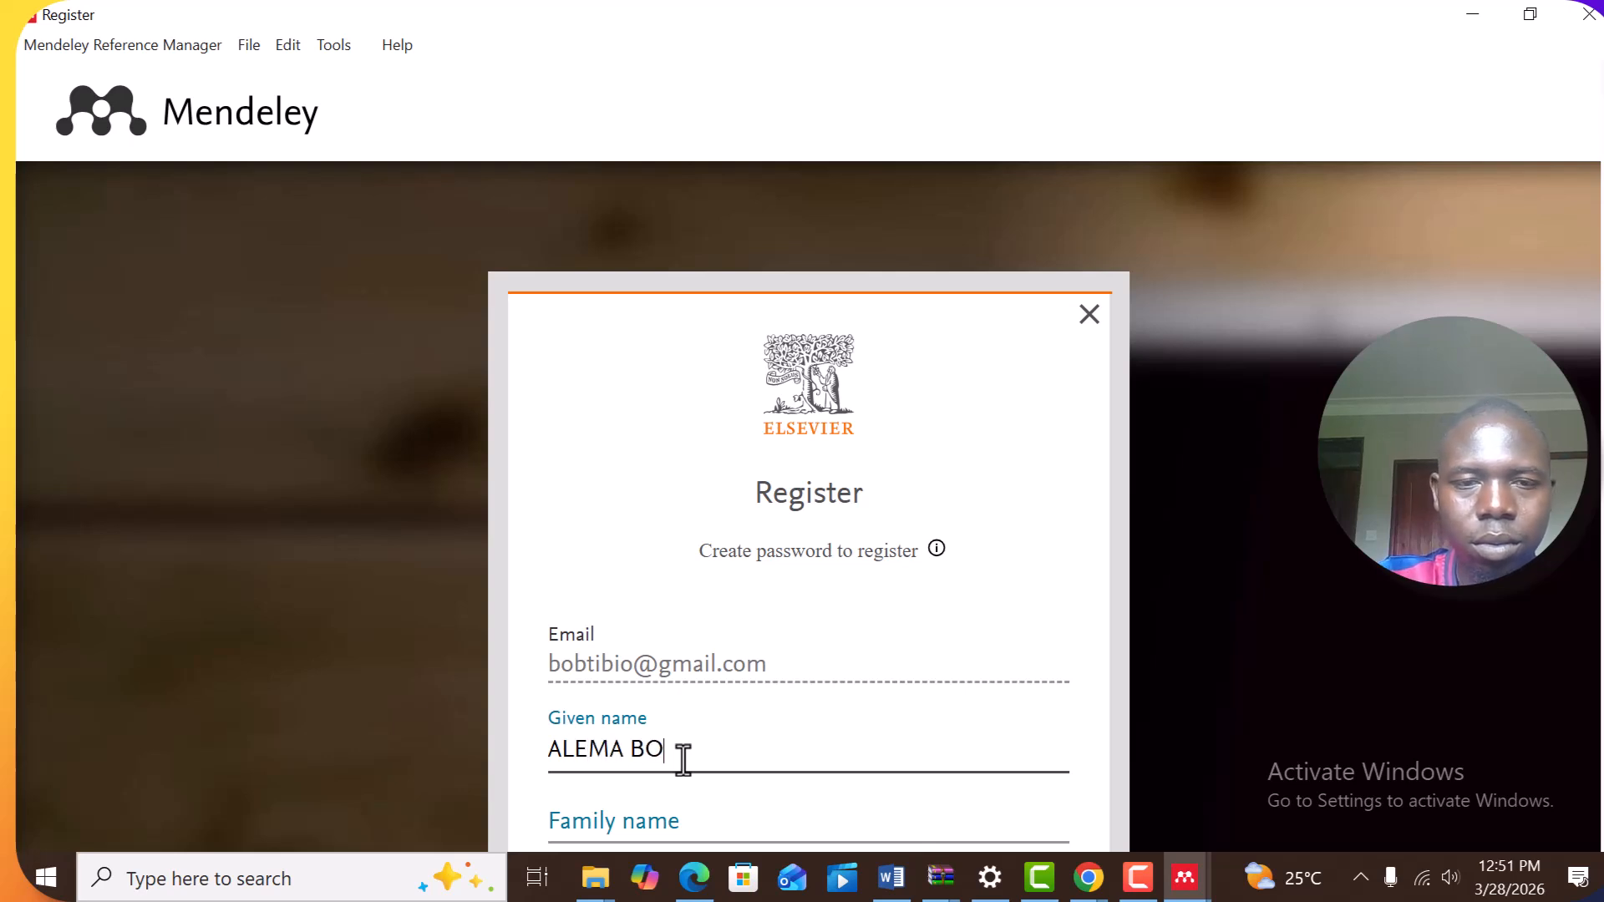
text(B)
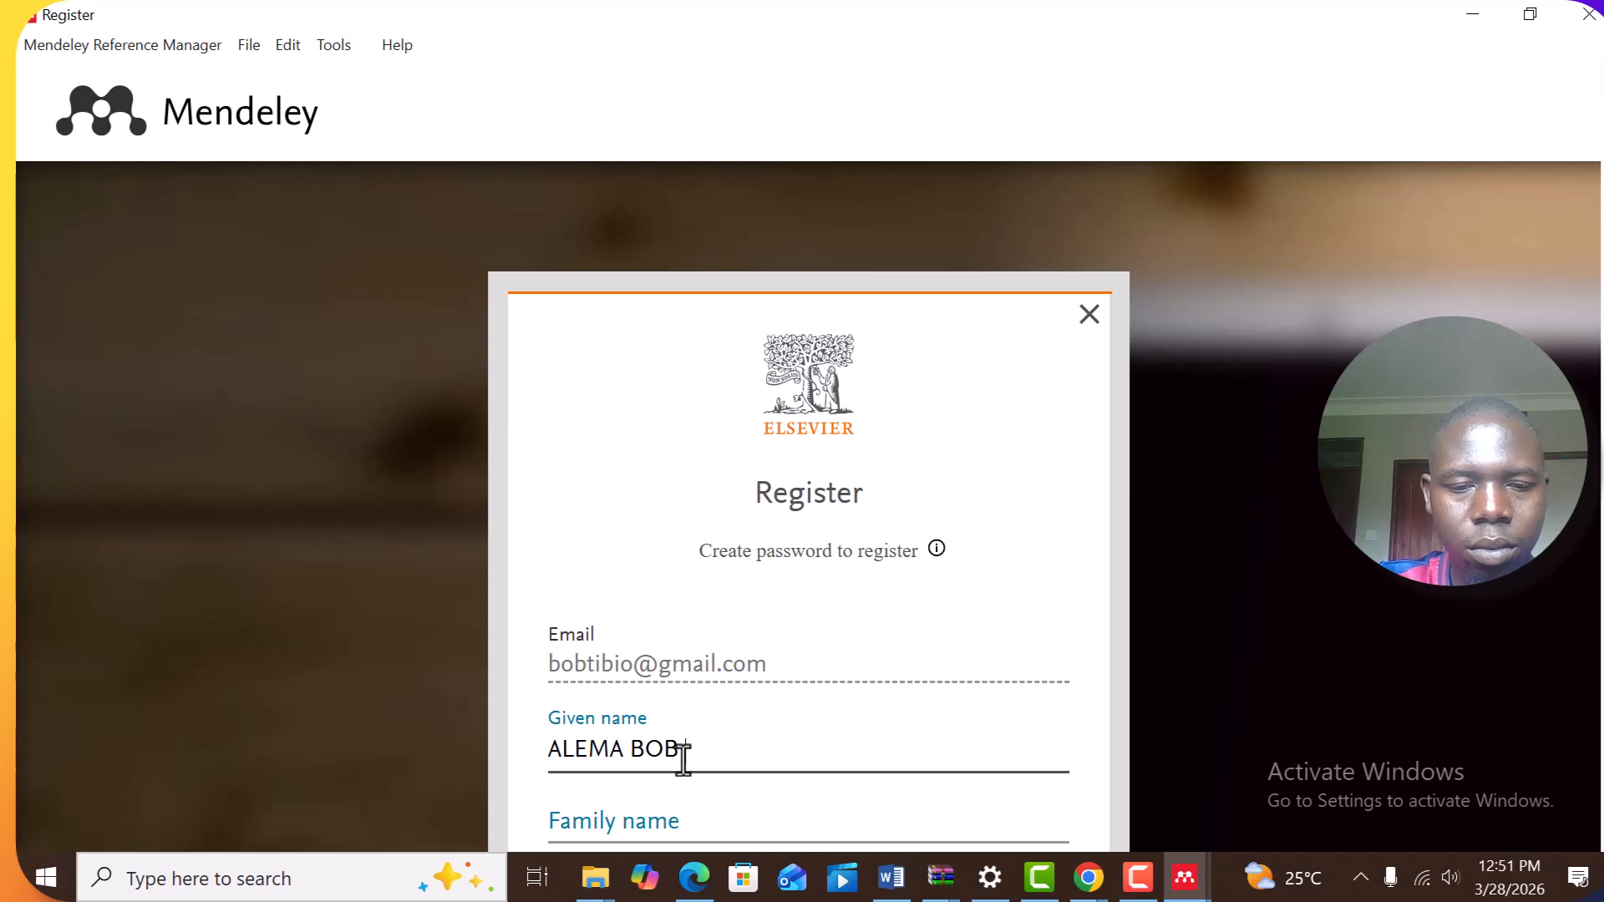
key(BackSpace)
key(BackSpace)
key(BackSpace)
key(BackSpace)
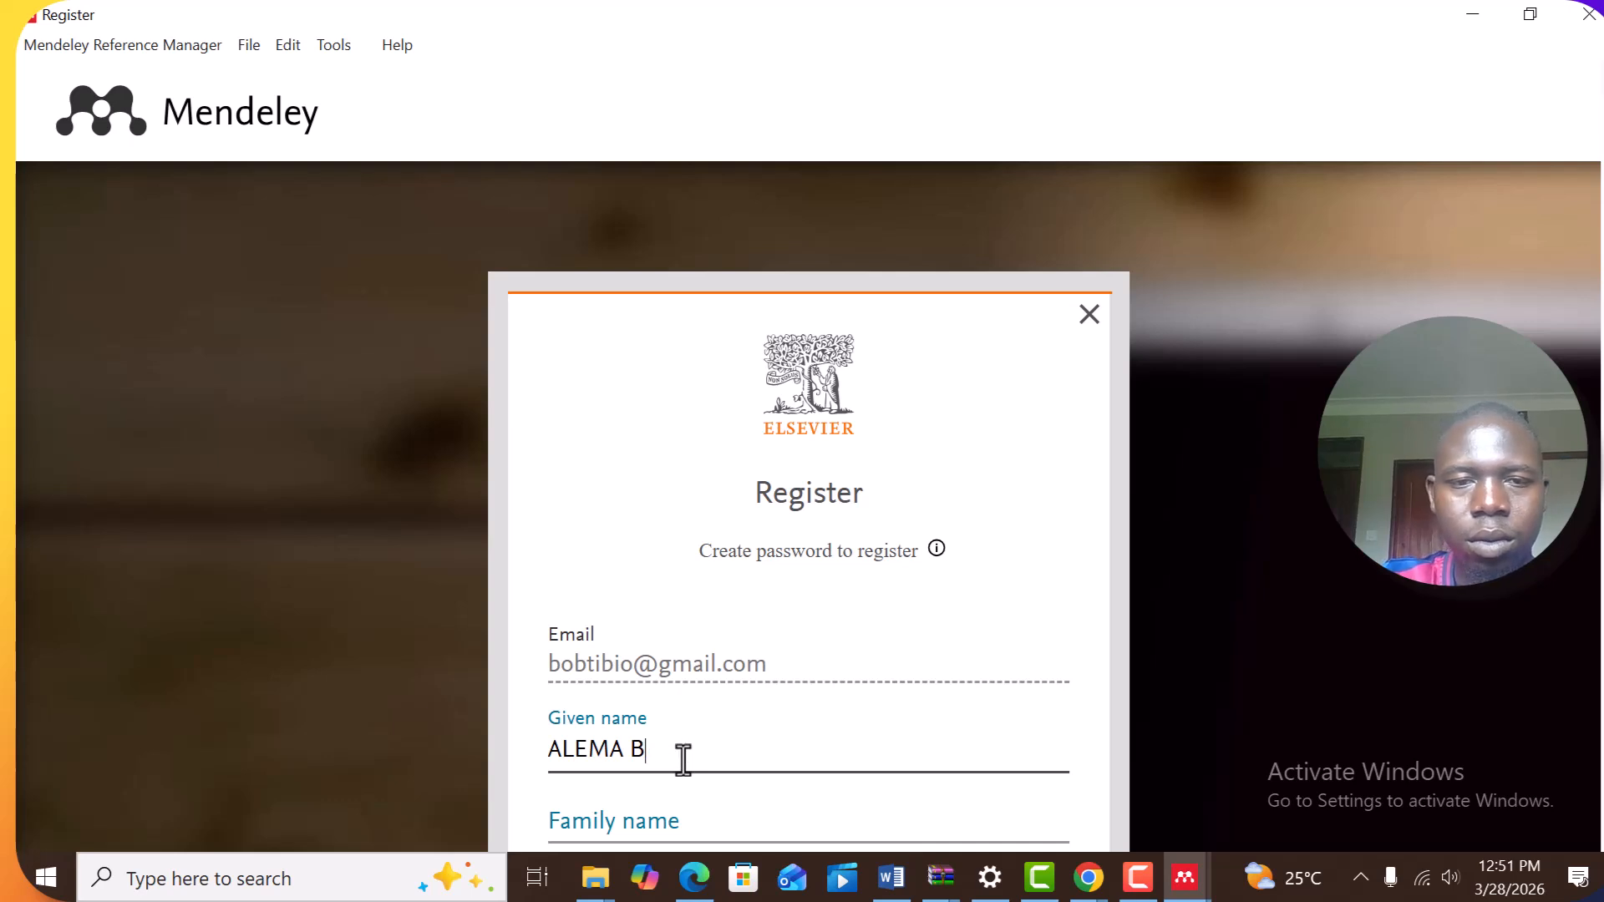
Step: Enter the user's family name in the Family name field
click(616, 834)
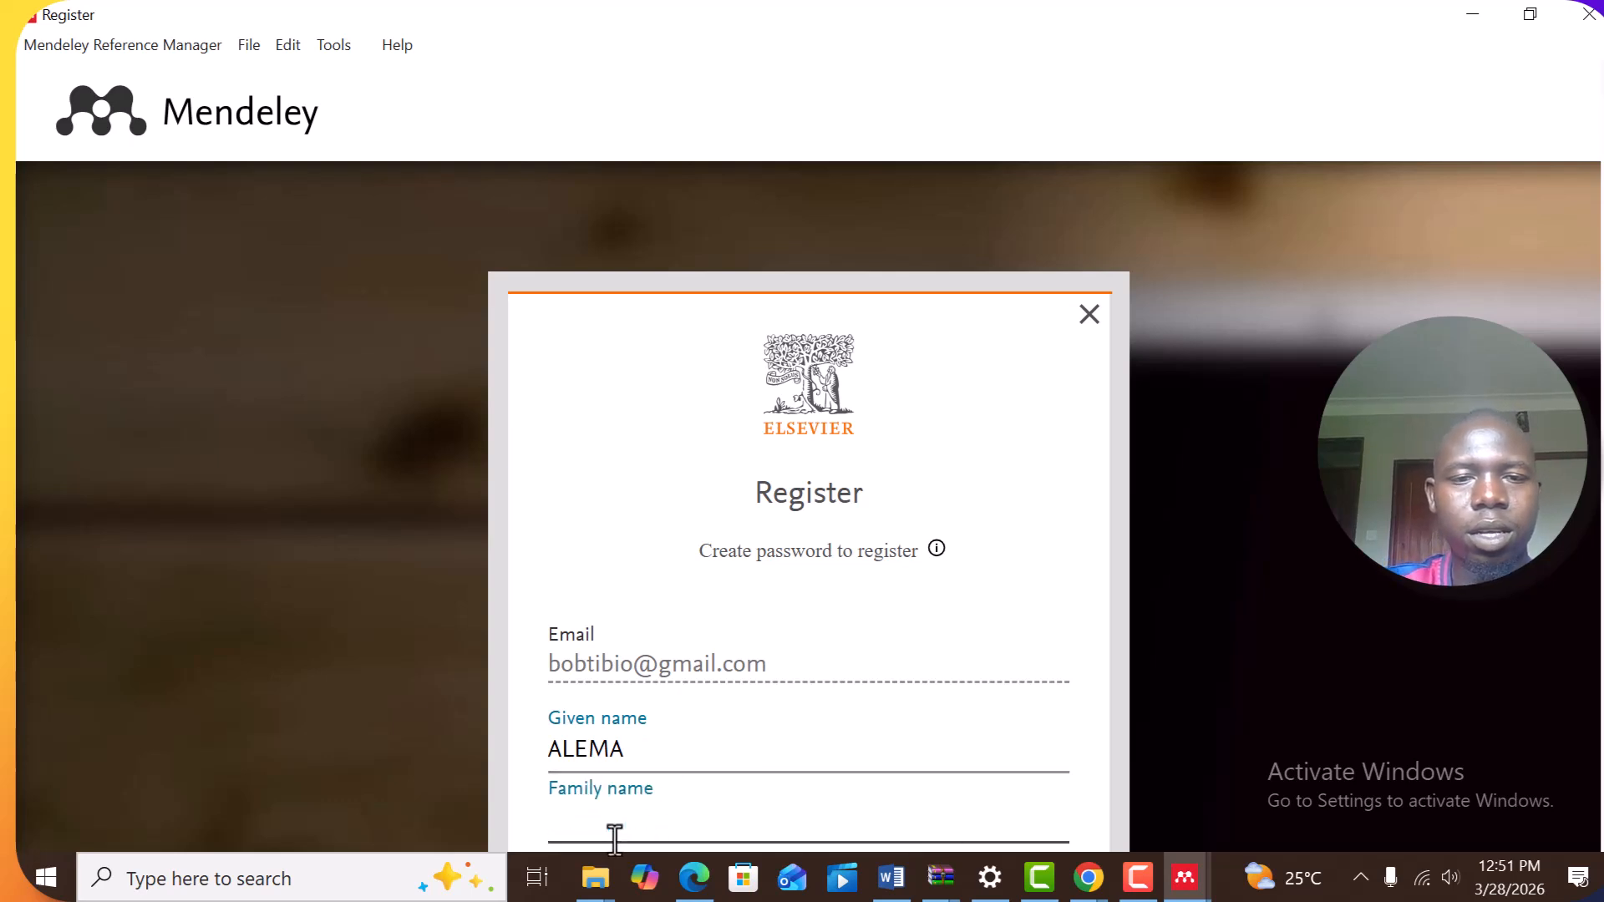
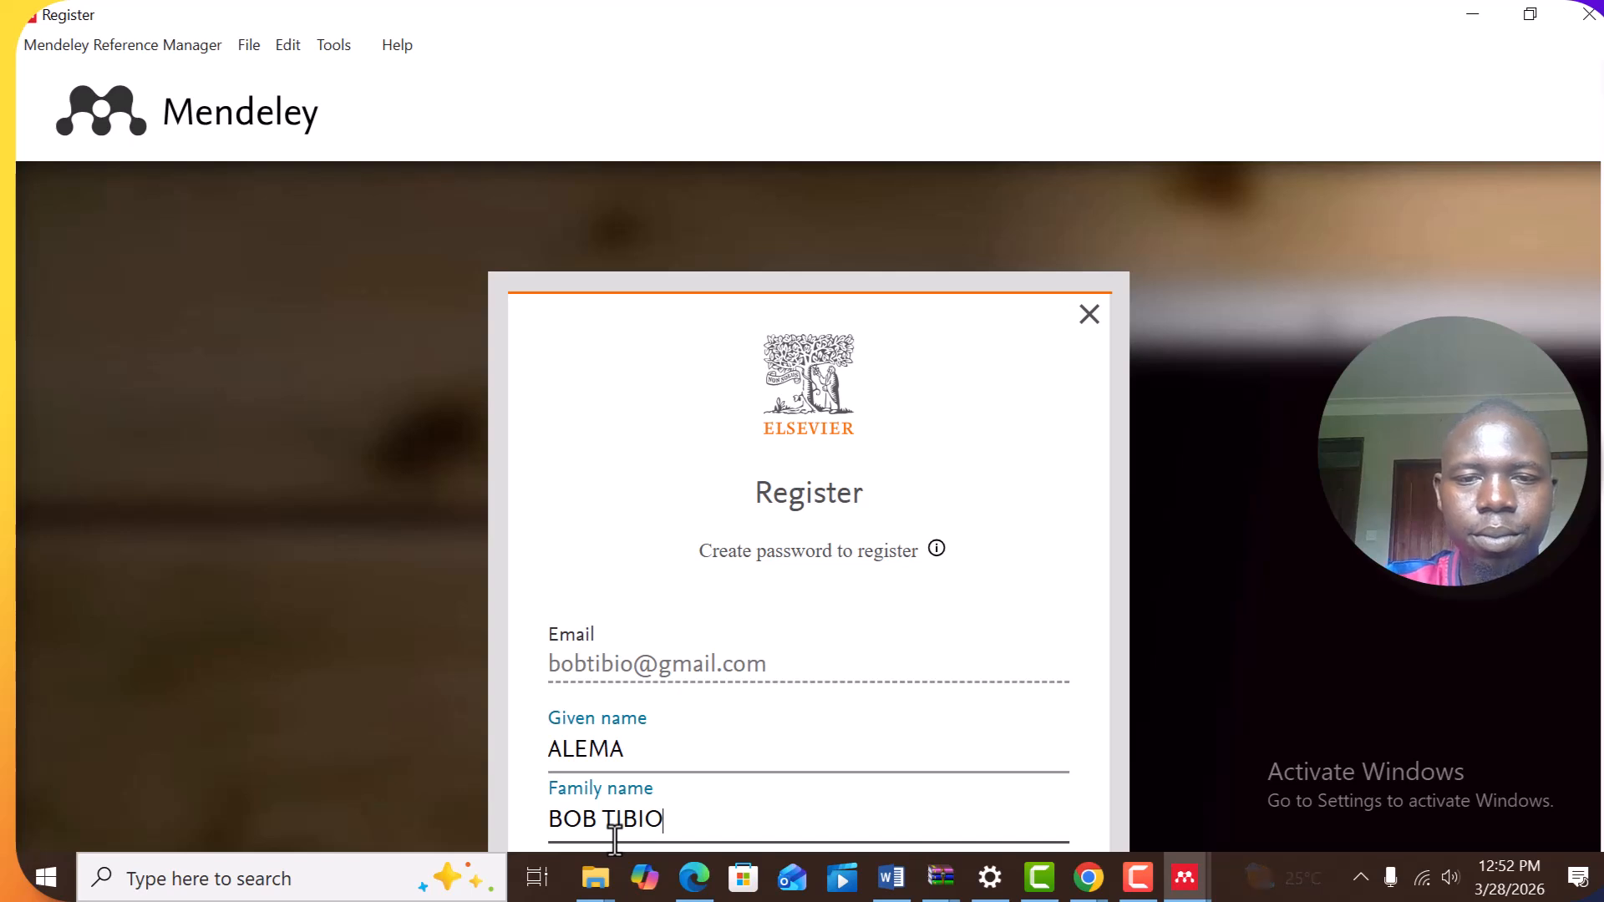
click(1077, 720)
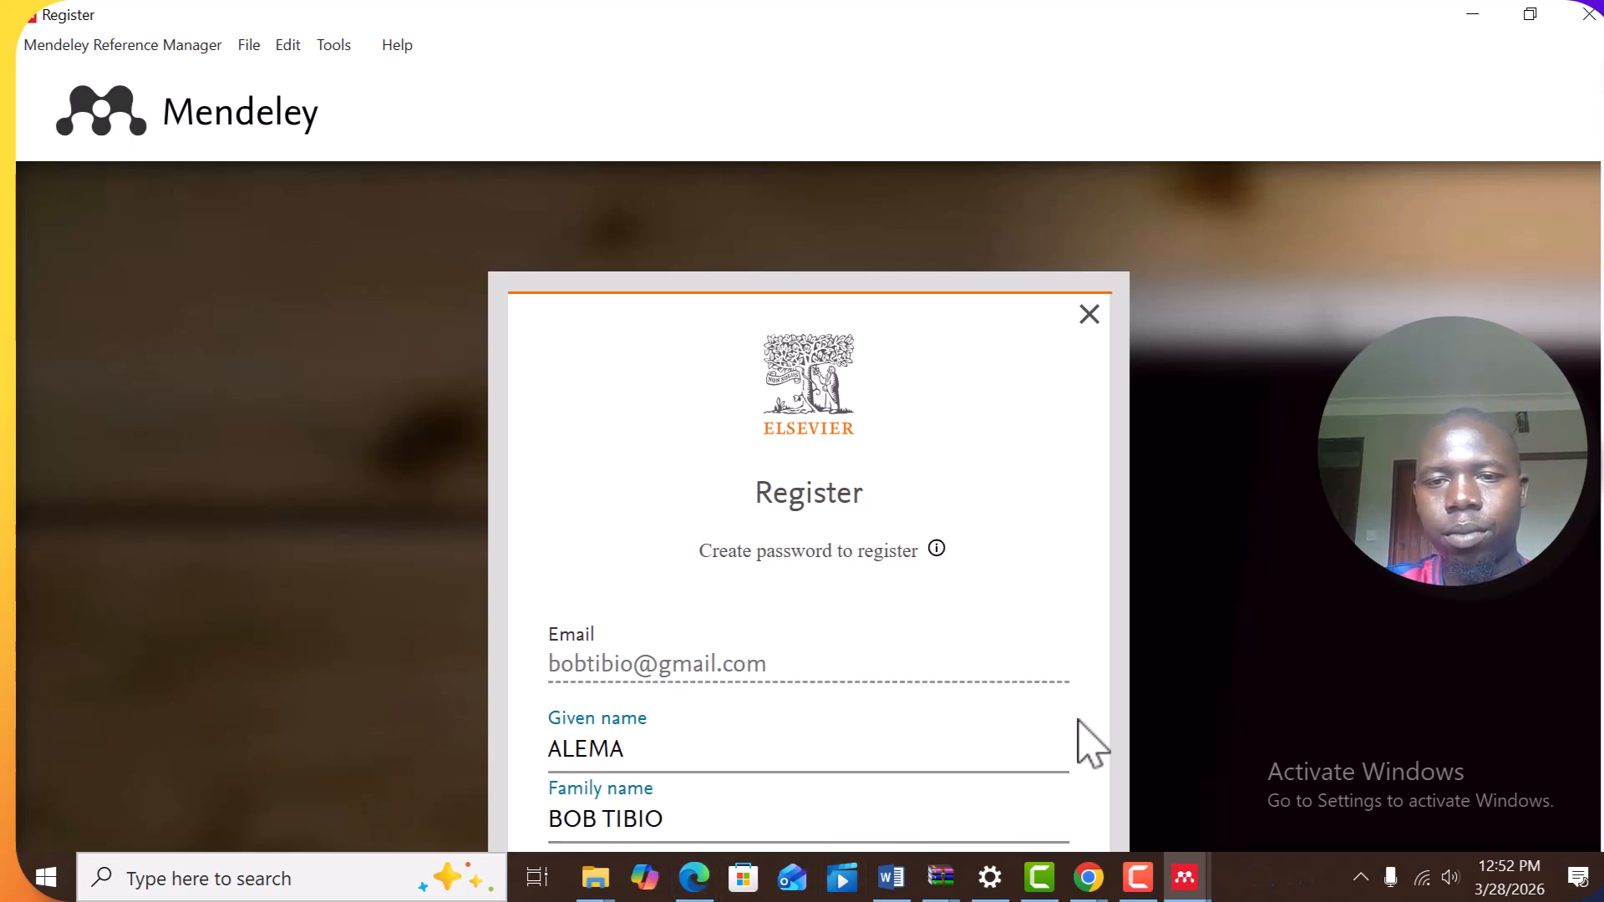
Step: Start entering the account password, toggling its visibility to check it
scroll(1080, 735, down, 4)
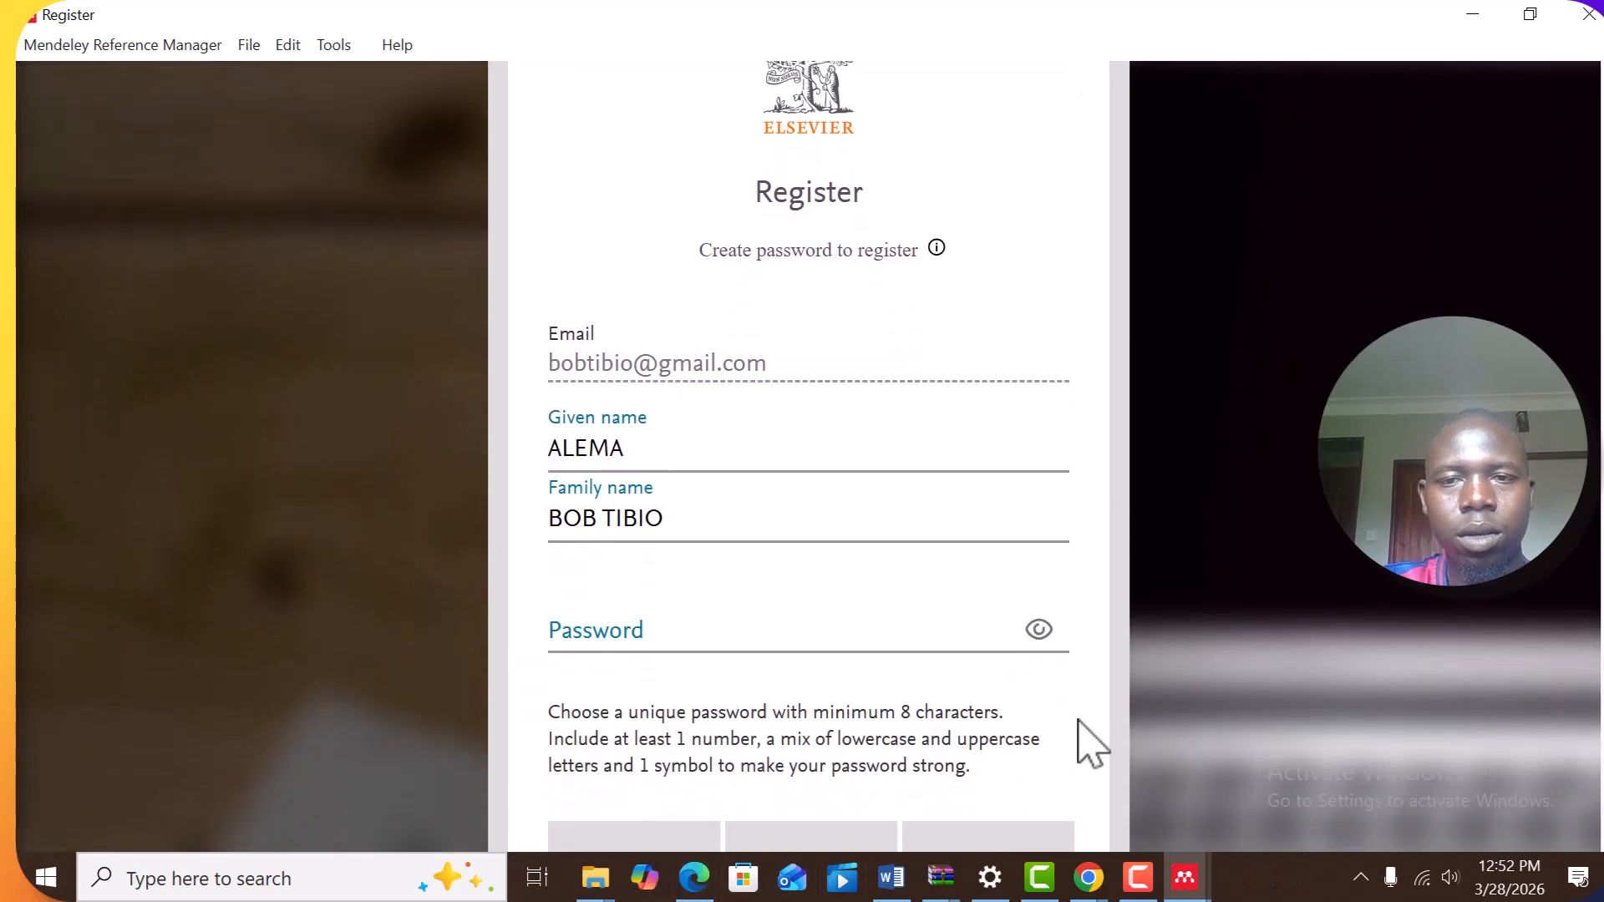
click(587, 631)
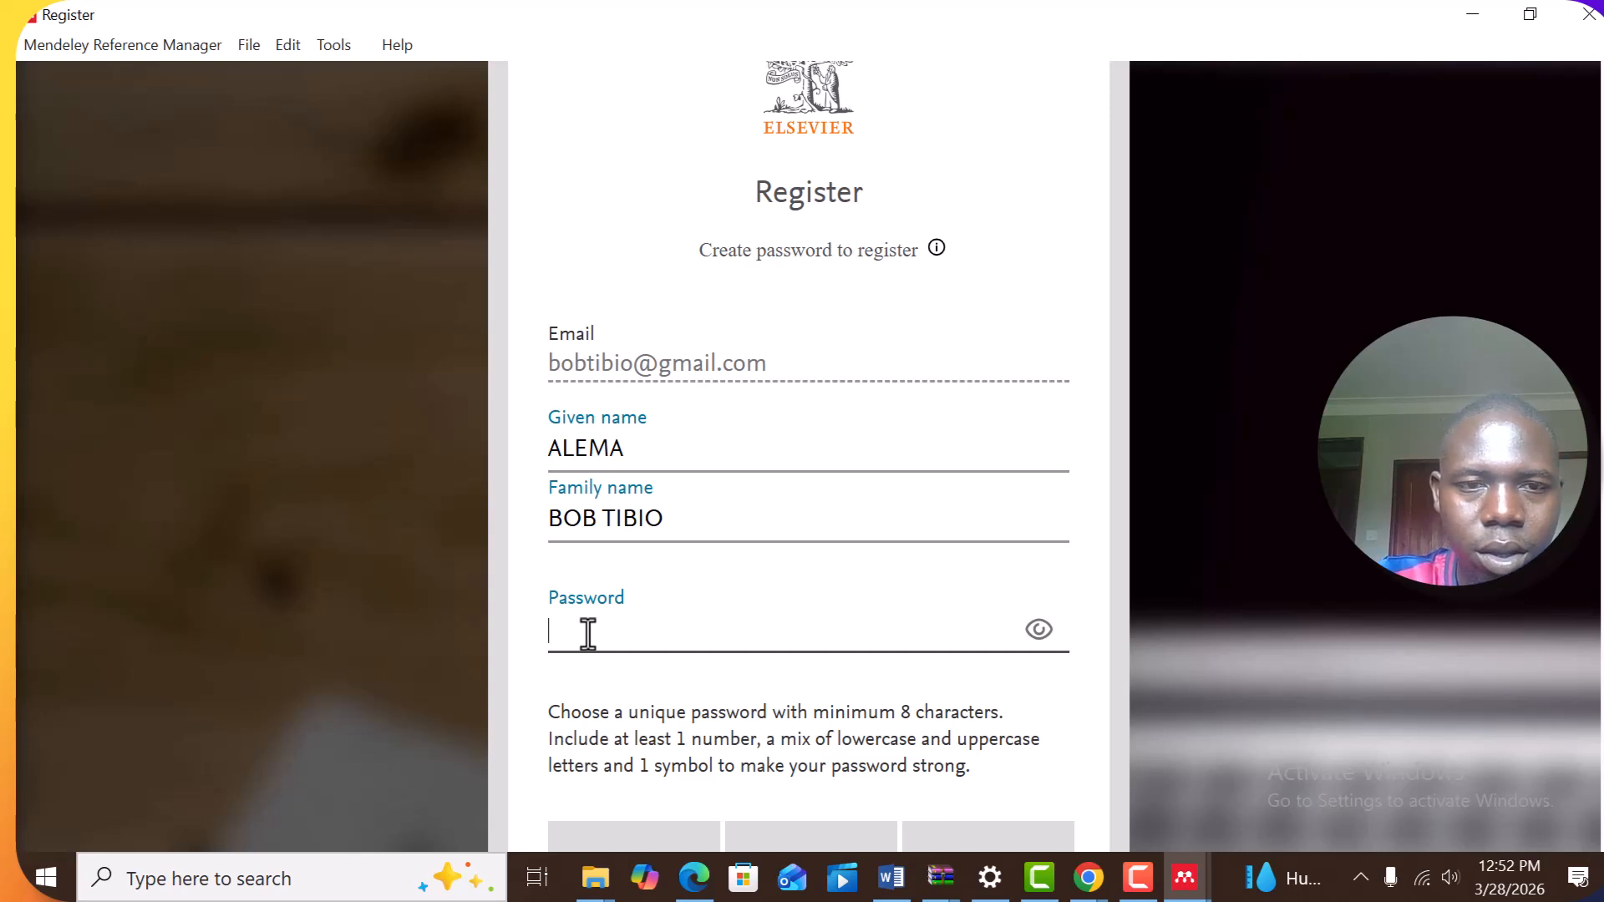
text(••)
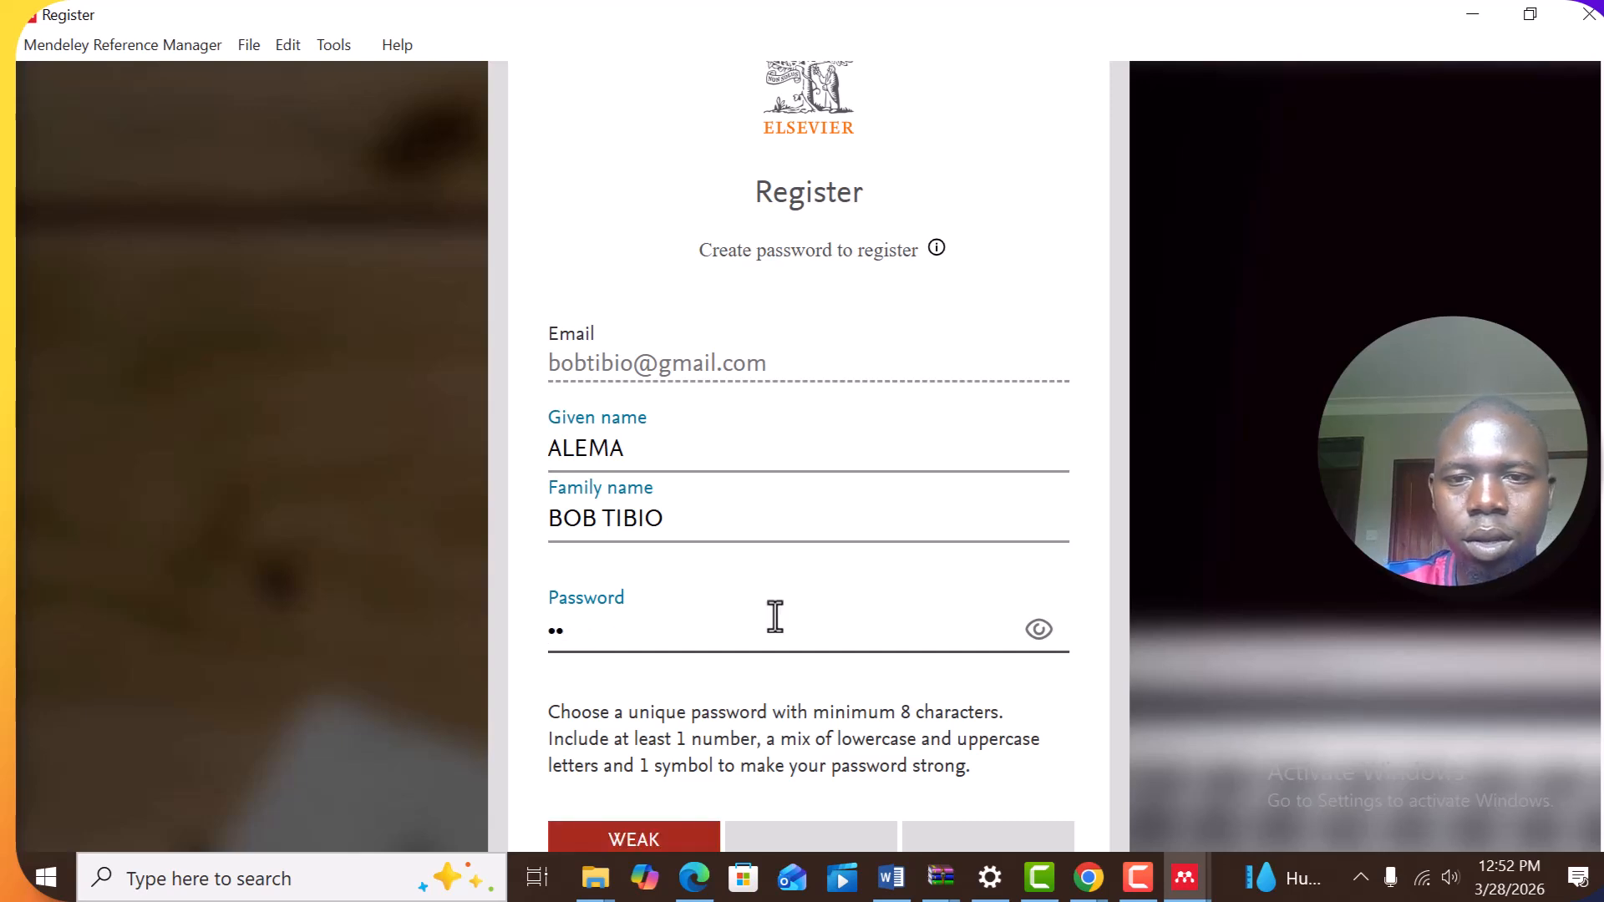
click(1042, 631)
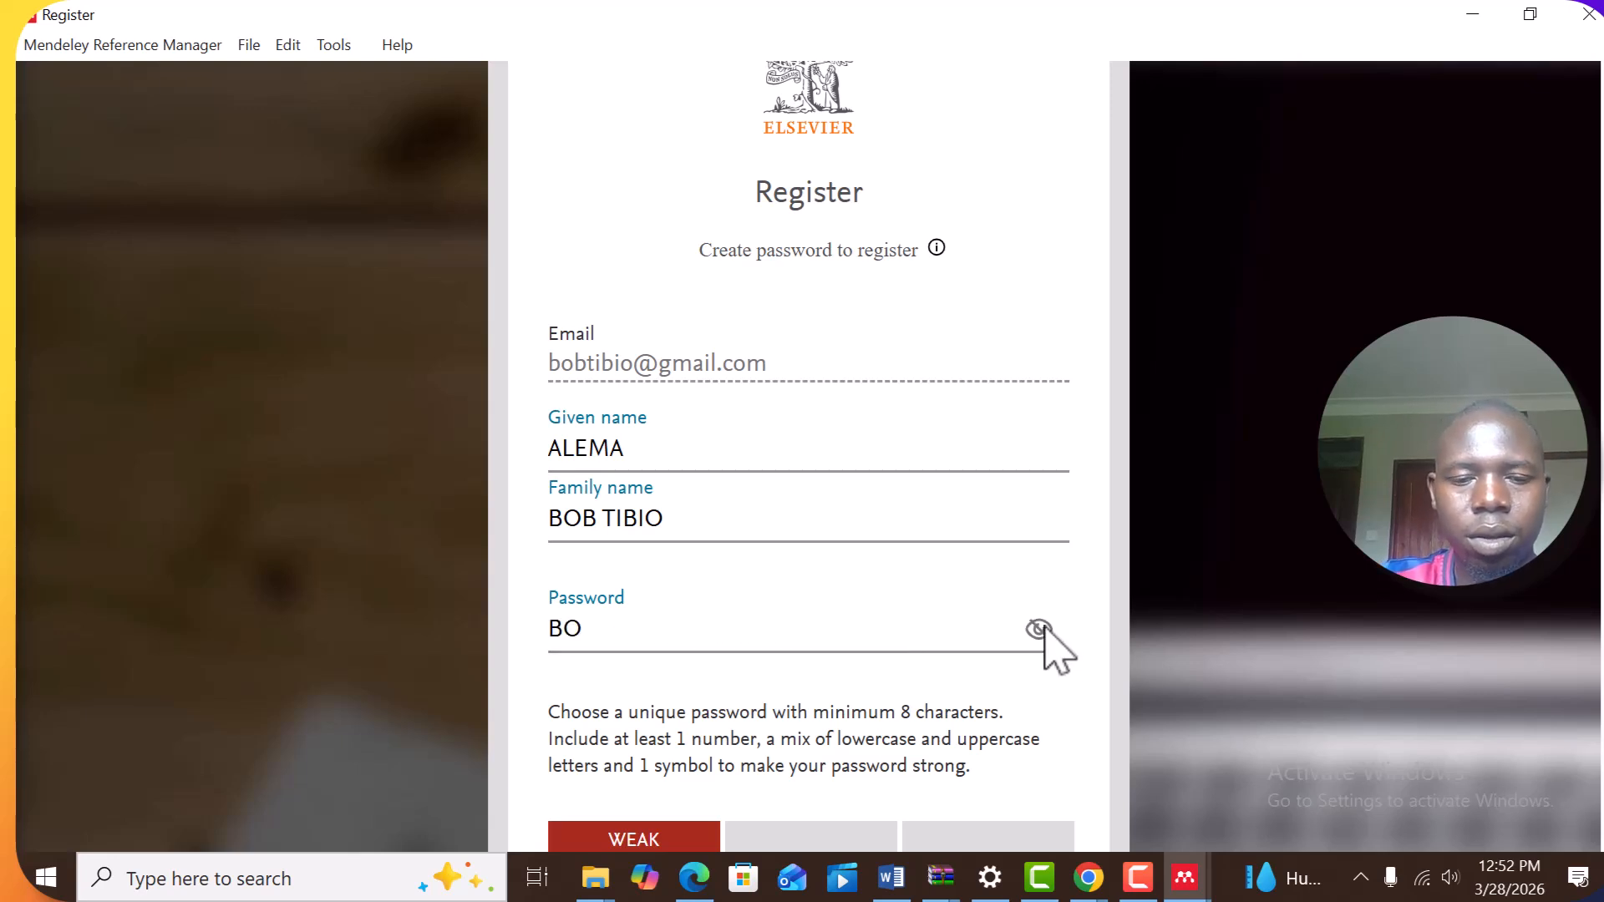
click(1042, 631)
click(1042, 631)
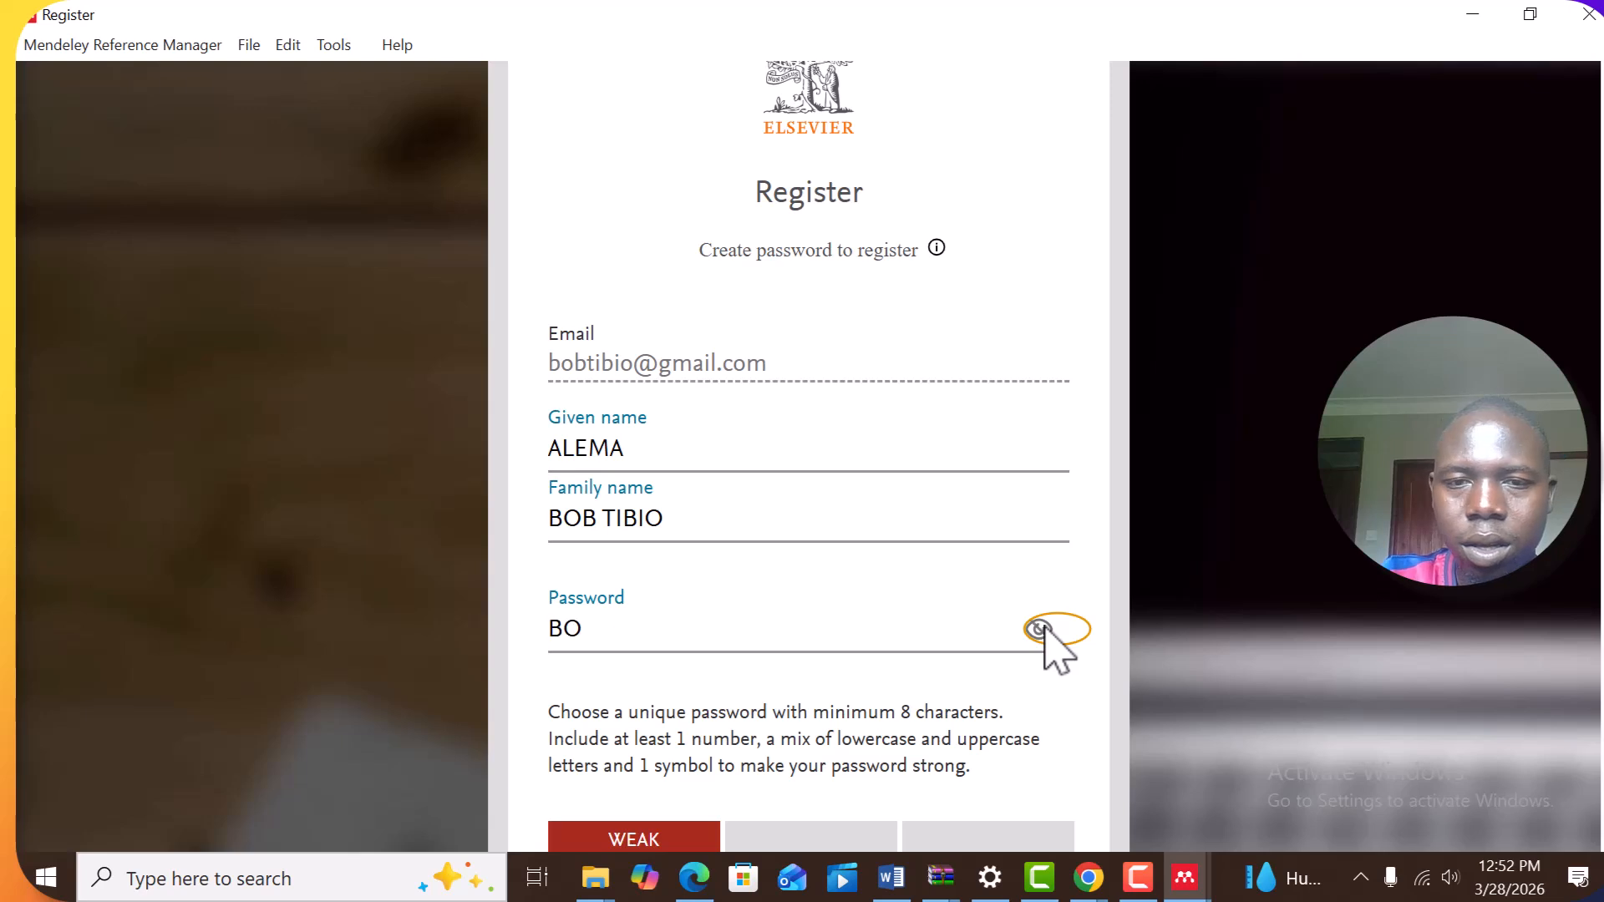
click(1041, 632)
click(1041, 631)
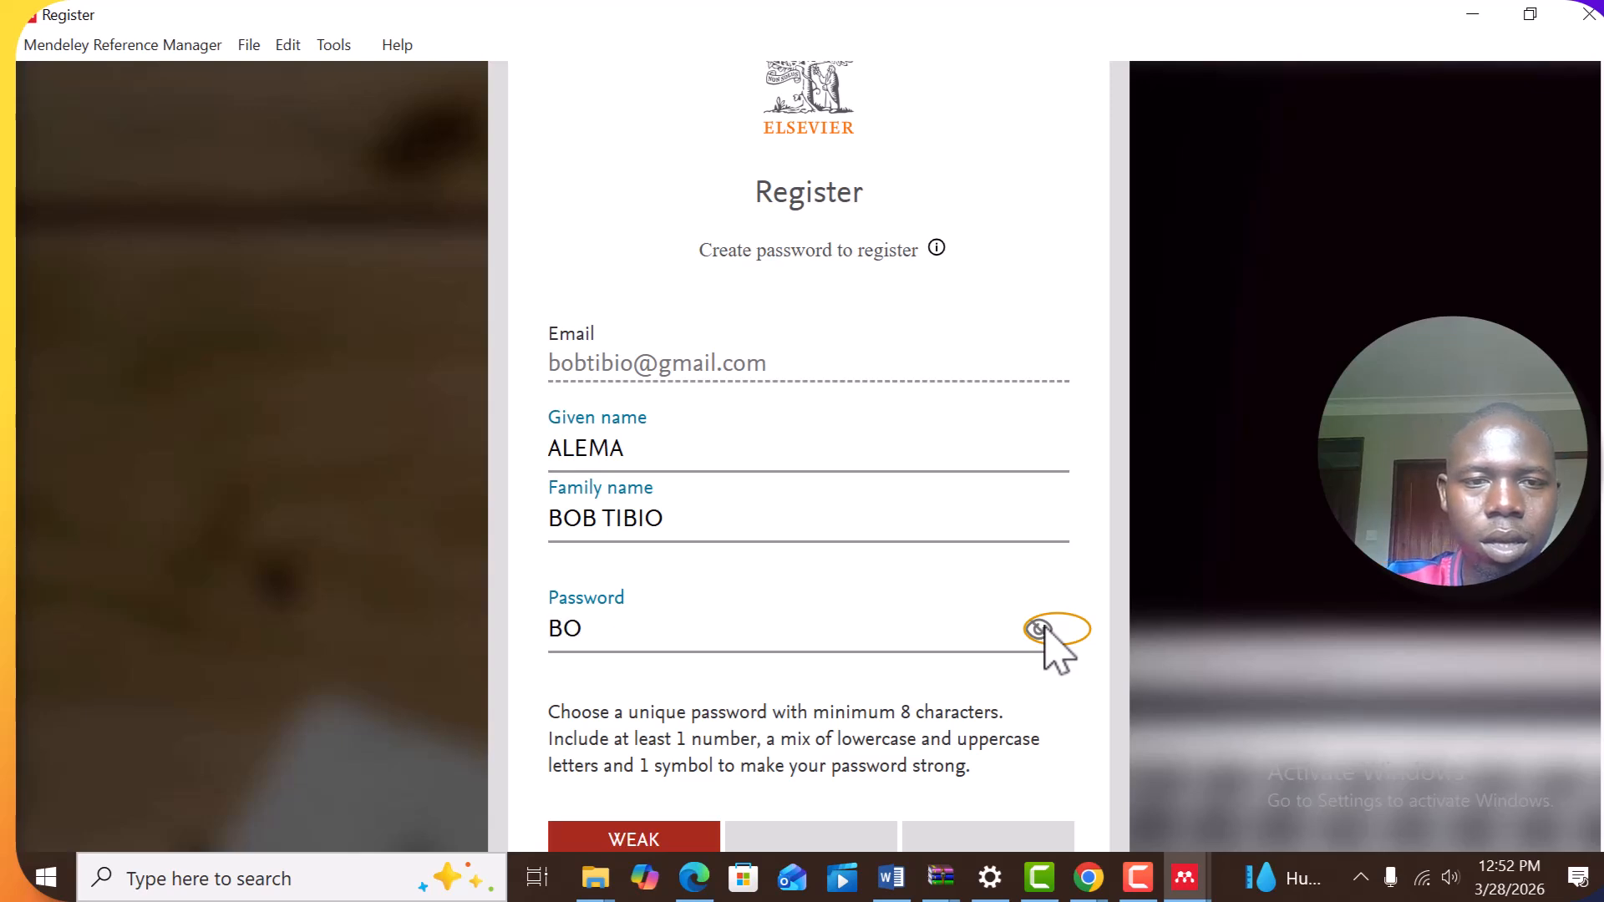
click(1041, 632)
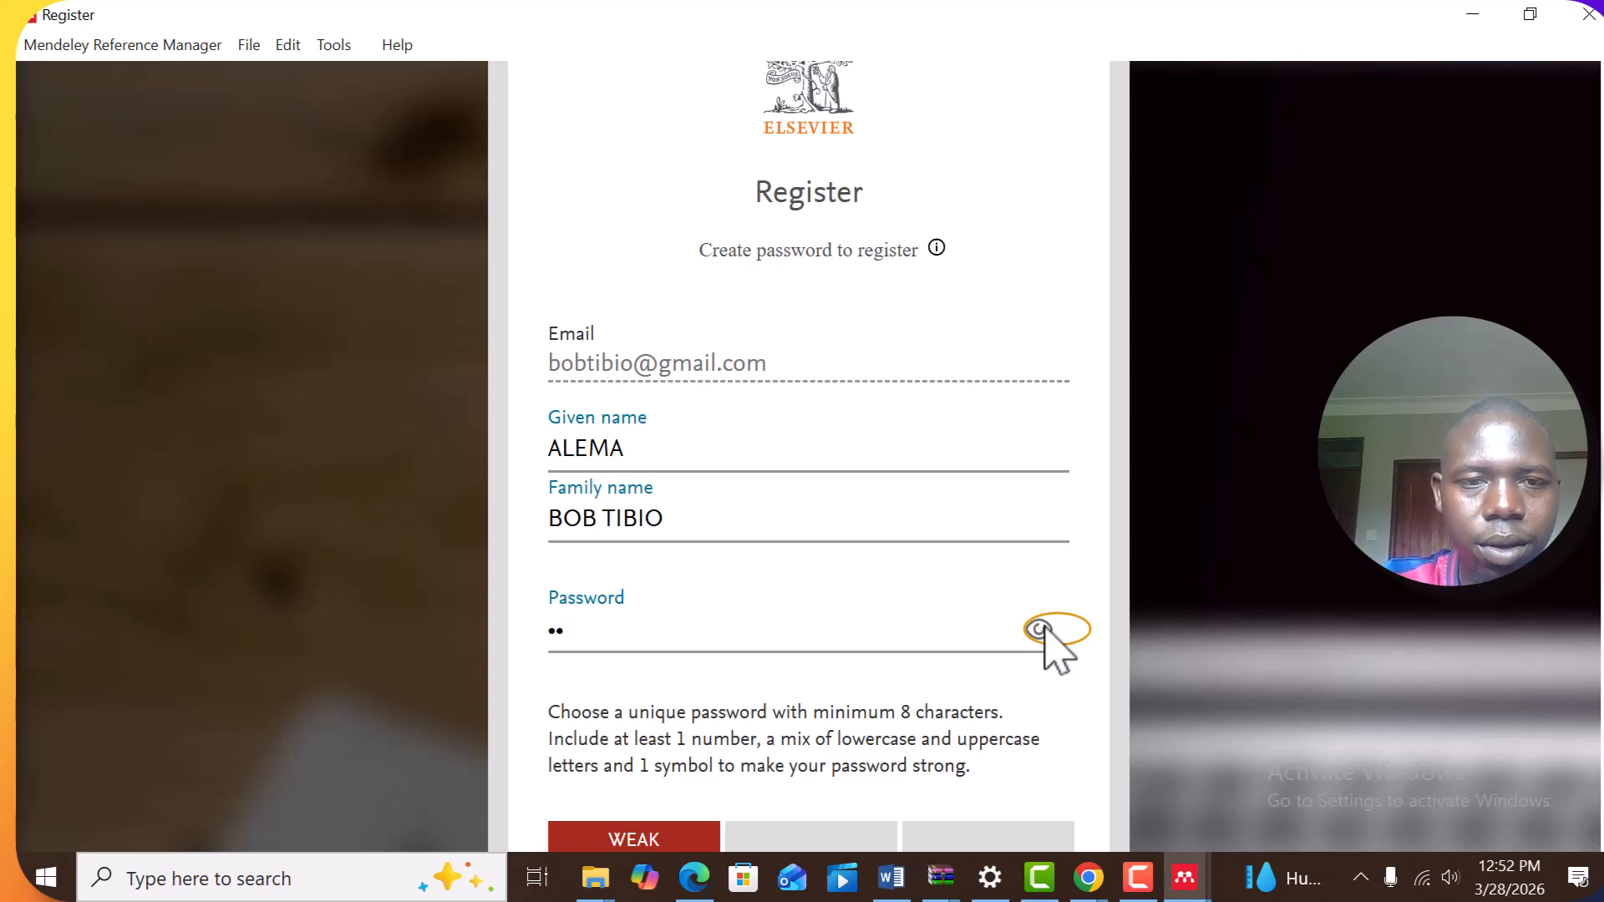
click(1041, 631)
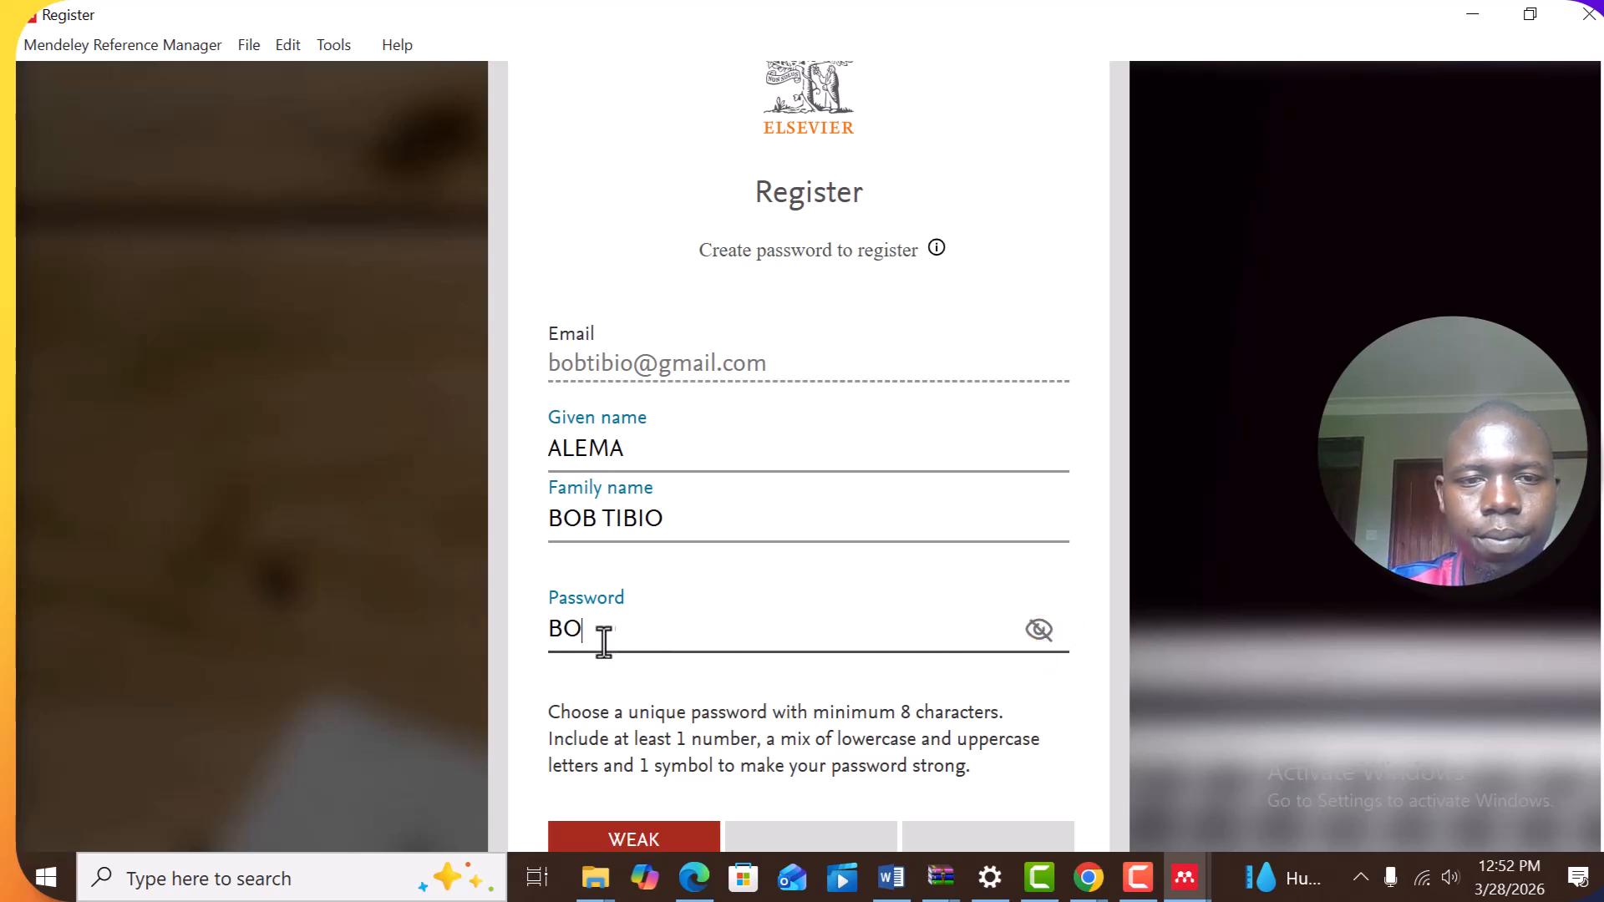
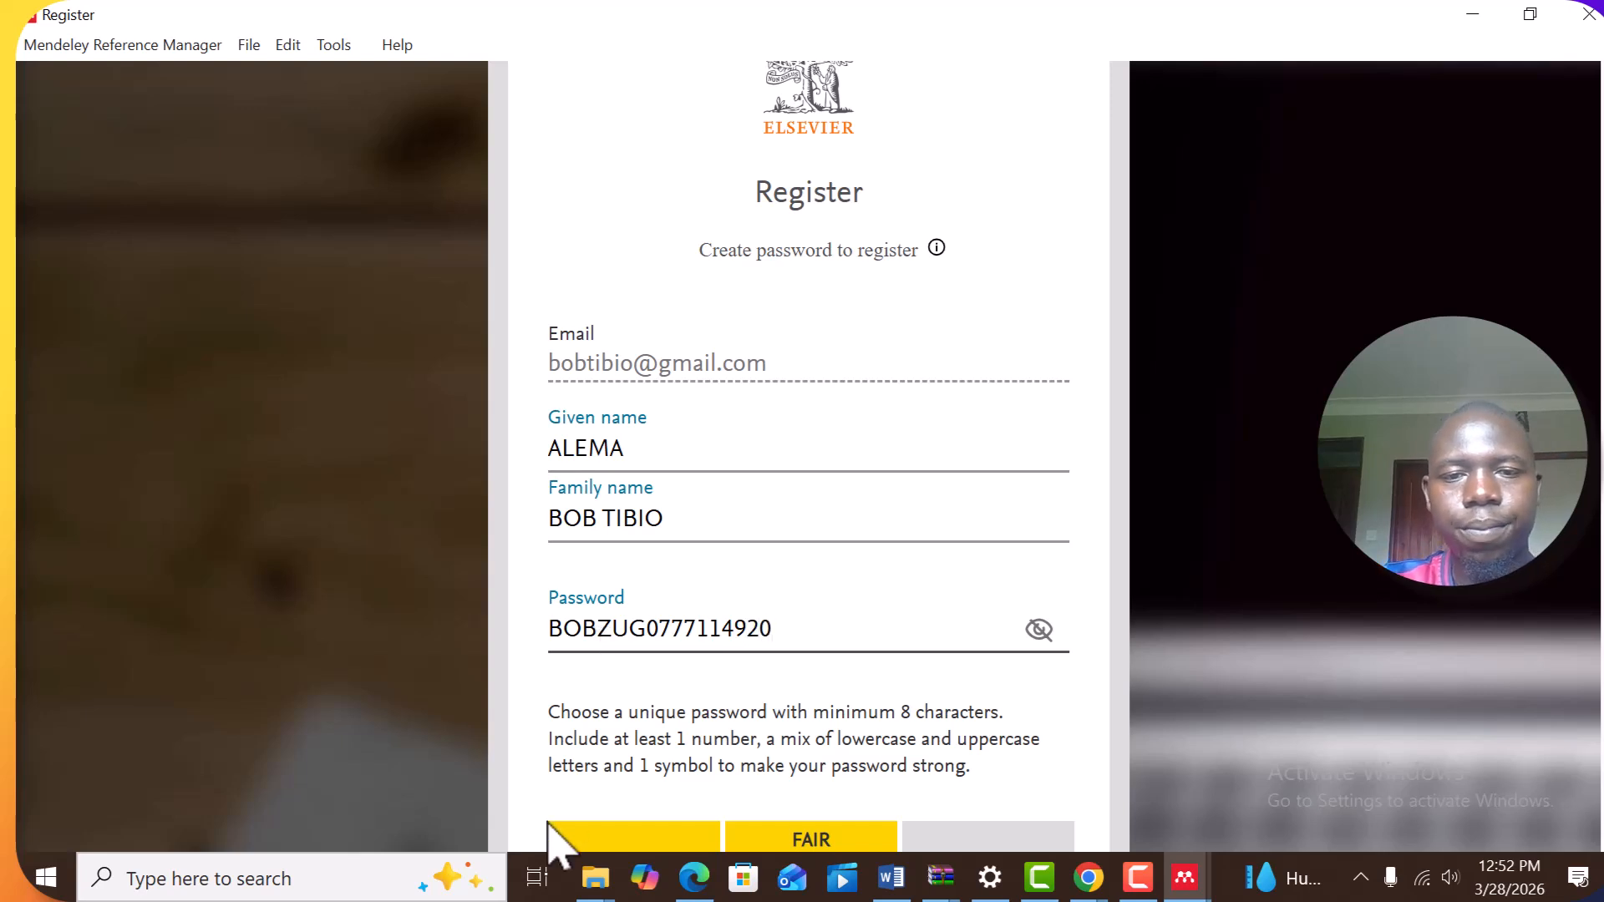
Step: Type the account password in full and submit the registration form
click(1048, 691)
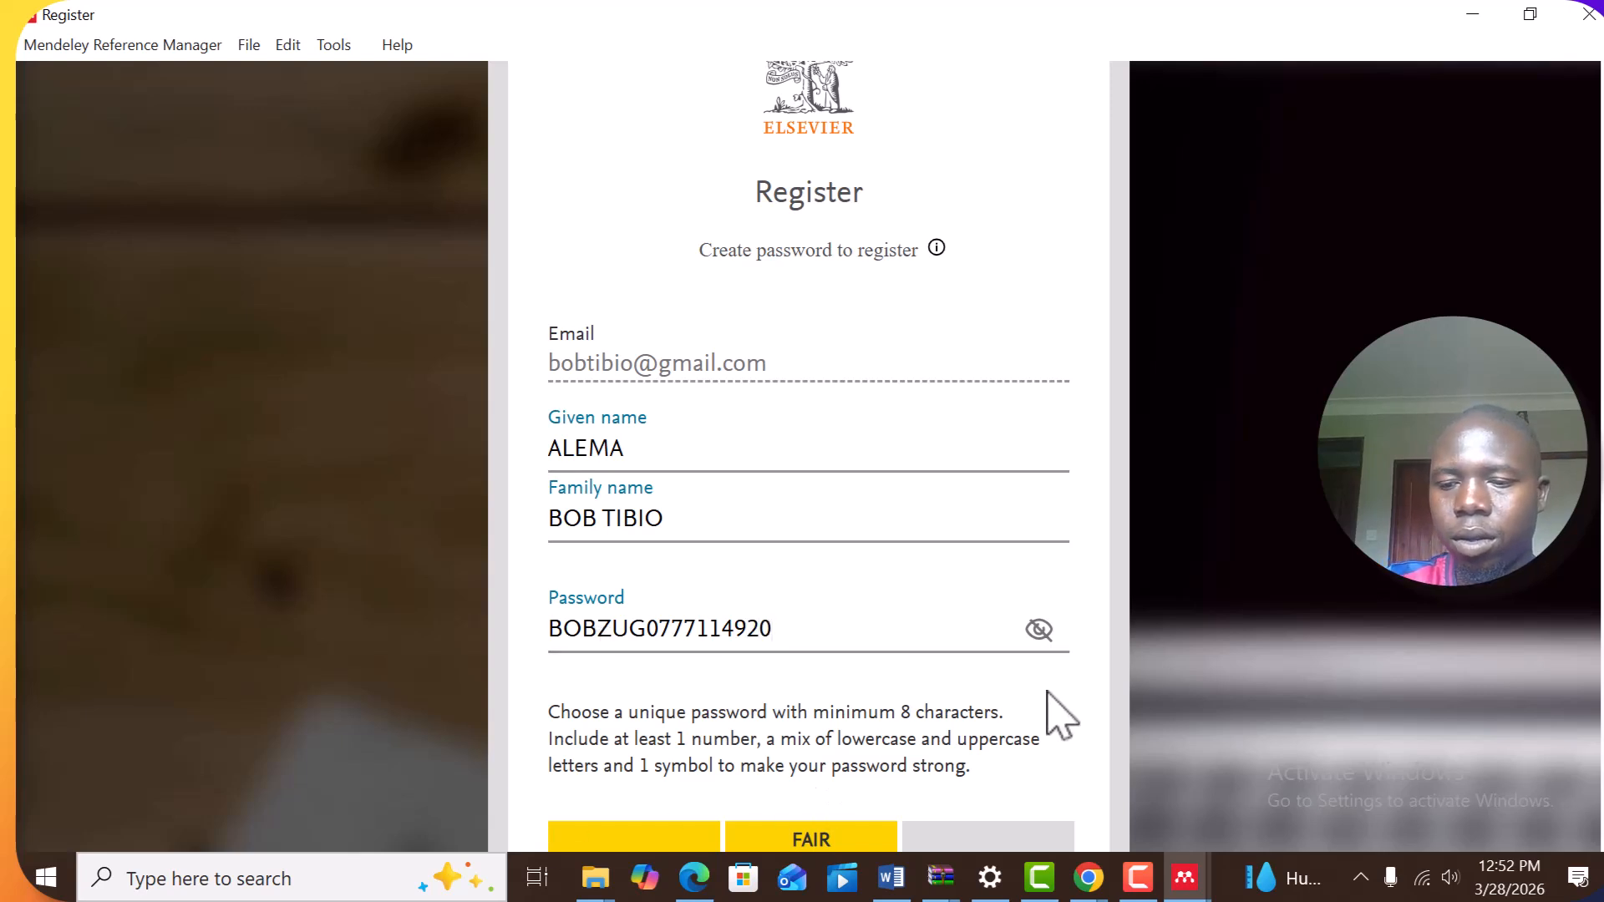
scroll(1054, 714, down, 2)
scroll(1047, 692, down, 6)
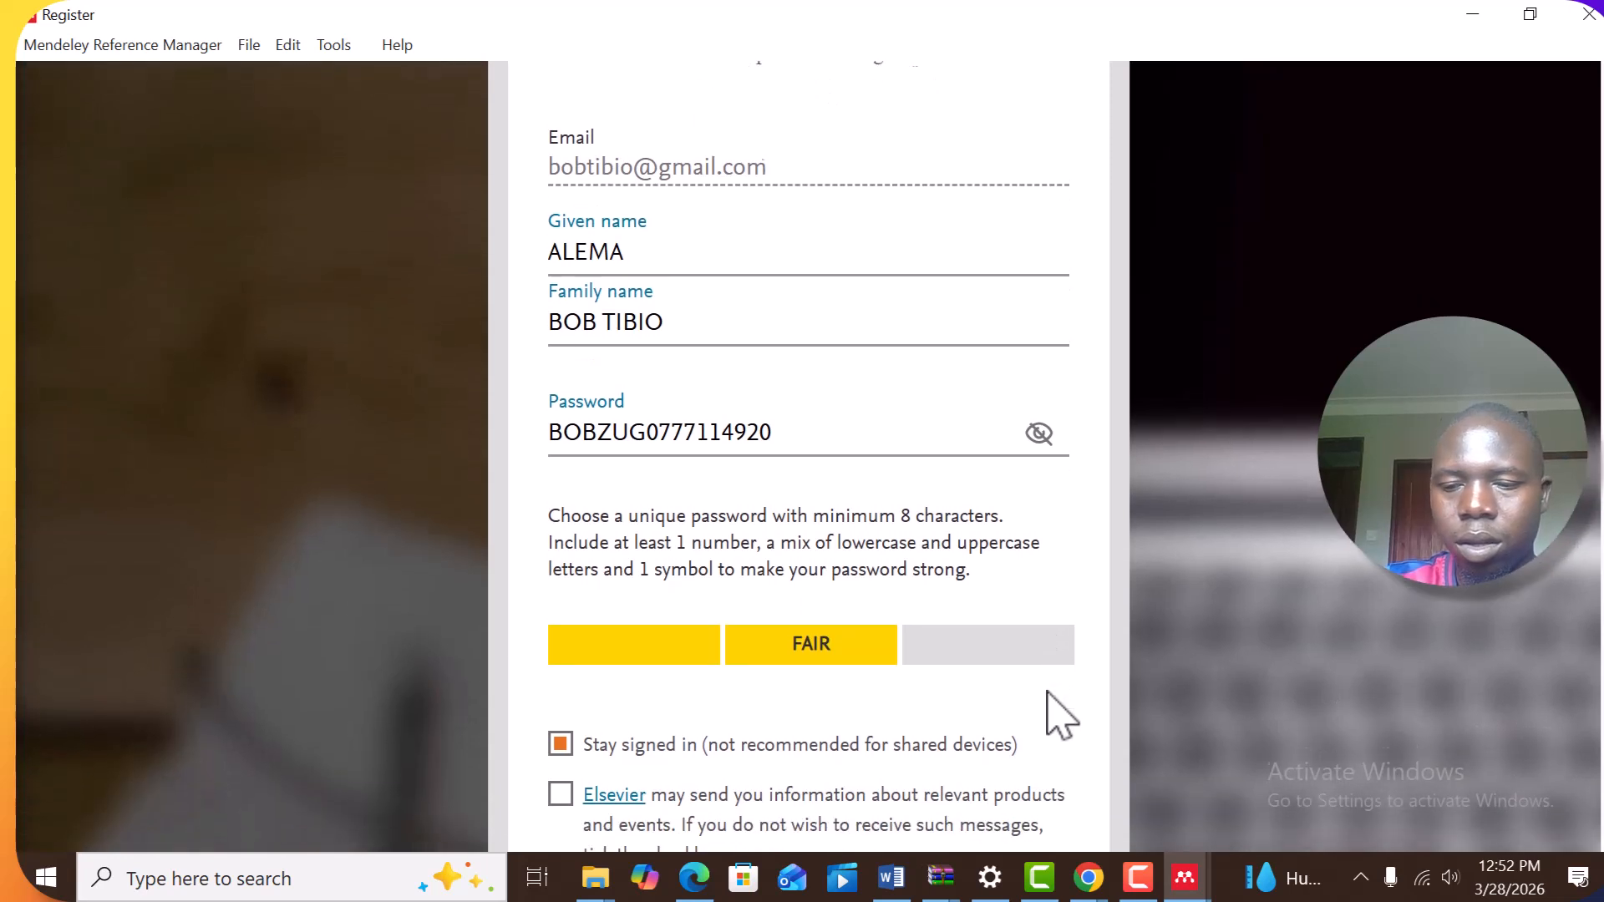
scroll(1058, 716, down, 1)
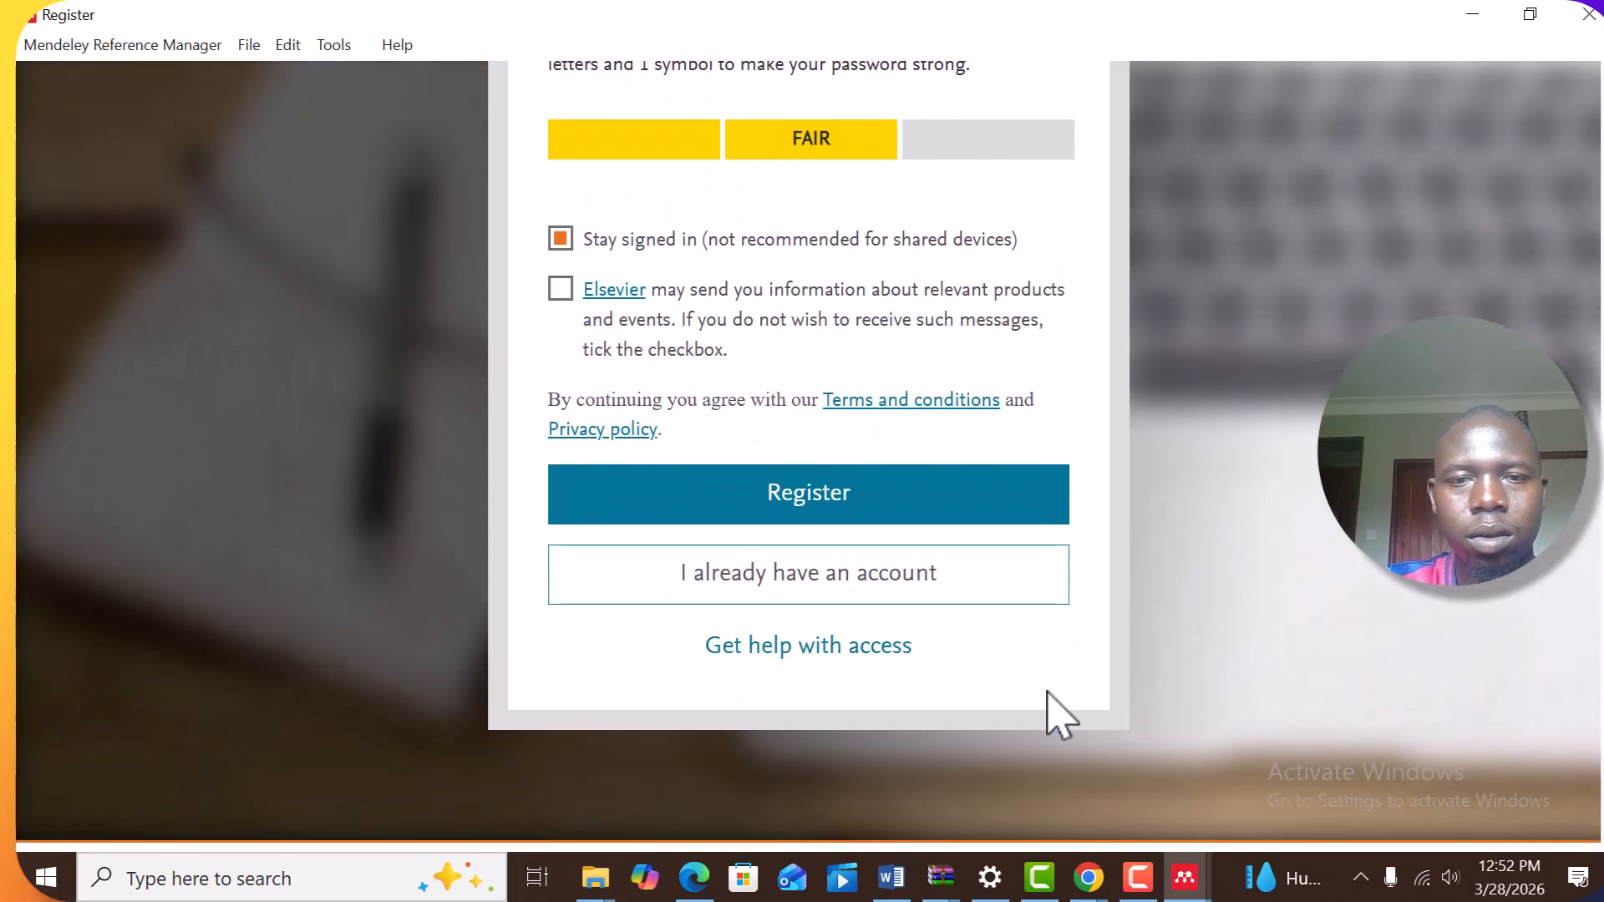
scroll(1054, 714, up, 2)
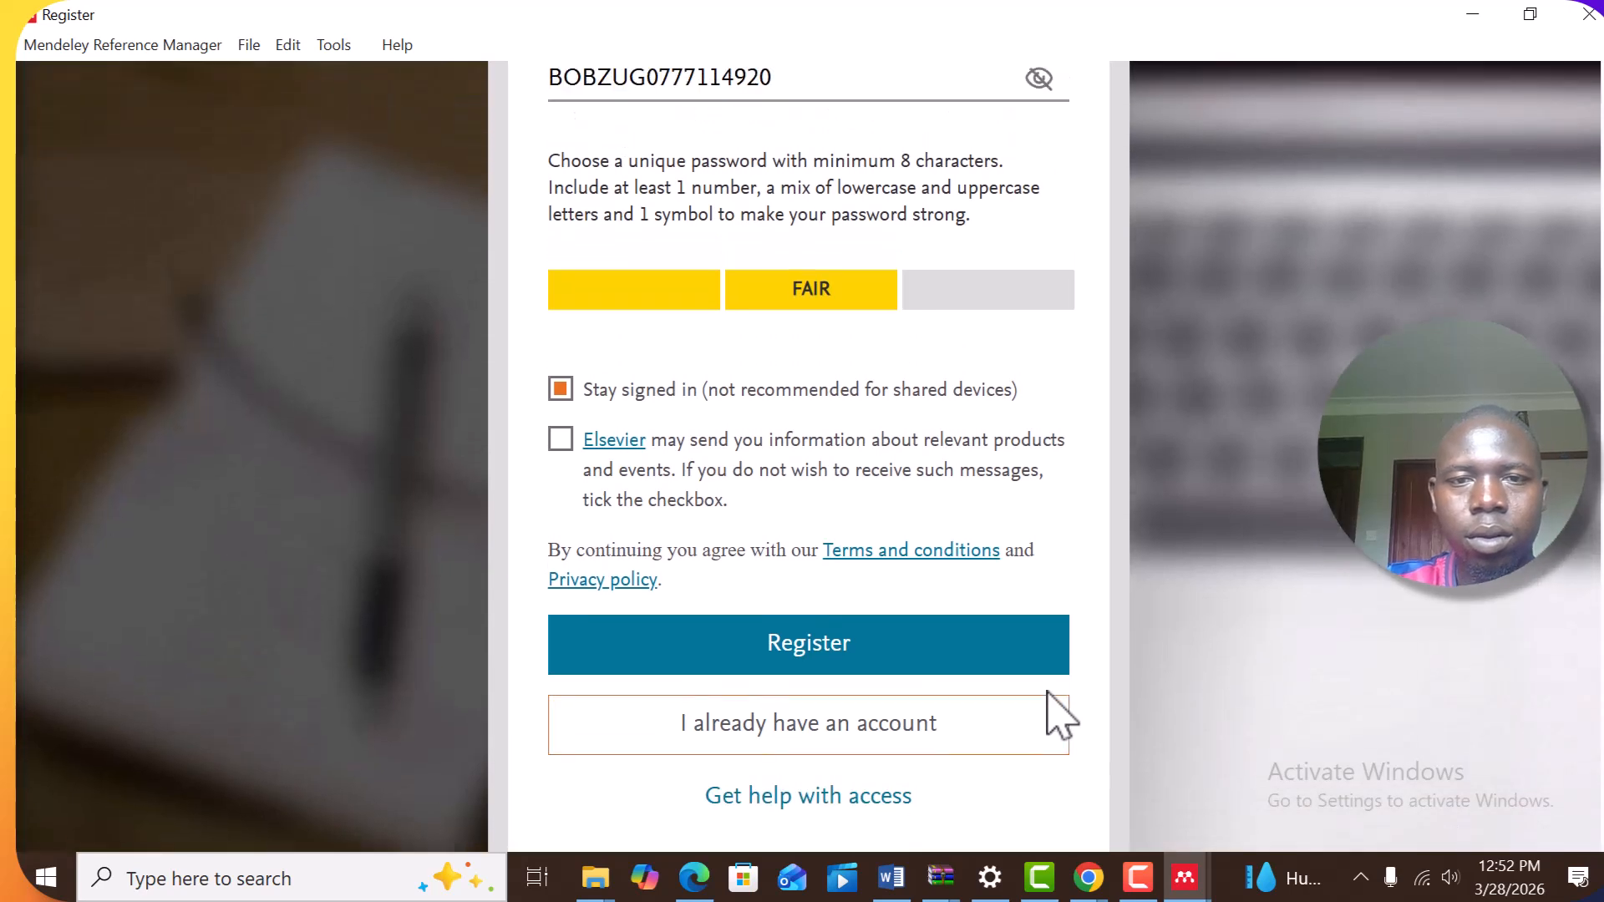
click(906, 680)
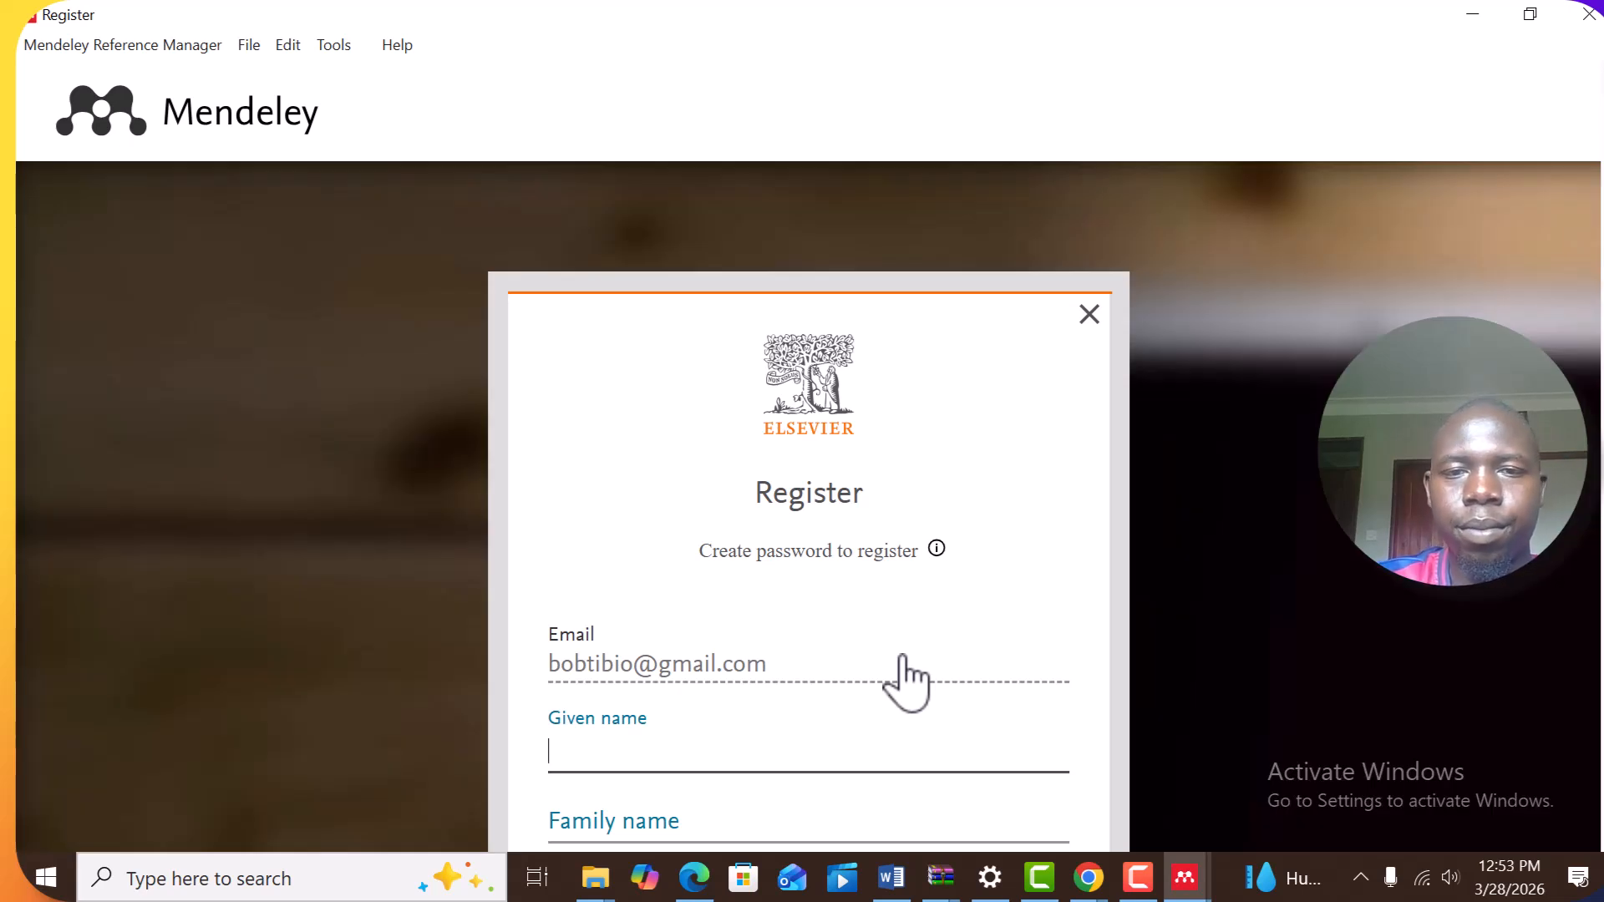
Step: Re-enter the user's given name in the reset Register form
click(1293, 425)
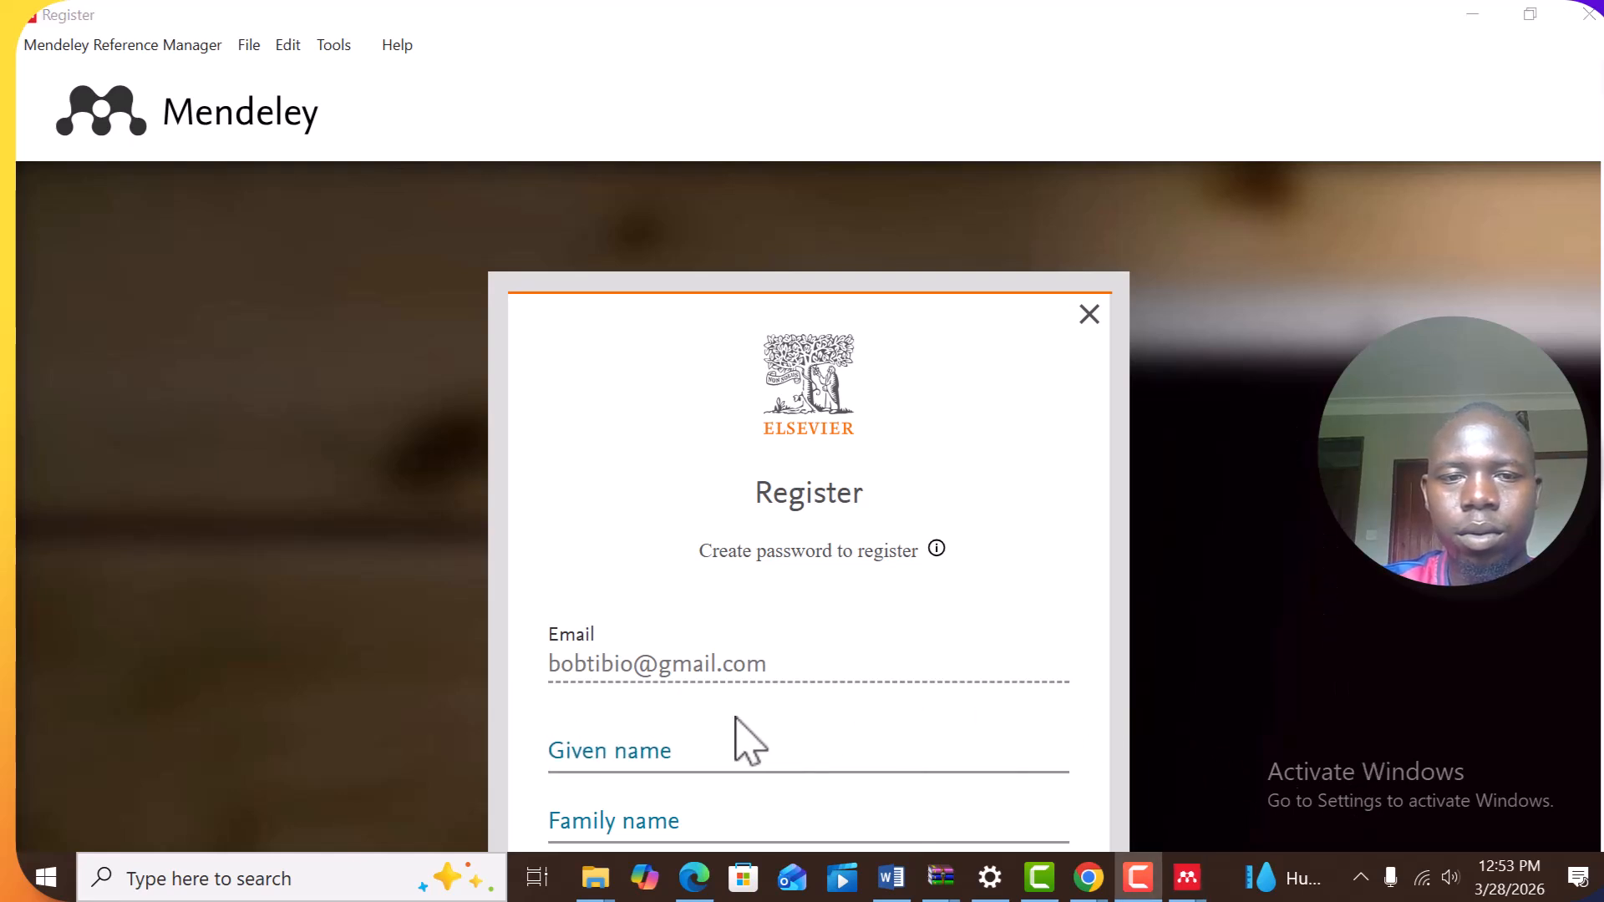
scroll(1420, 839, down, 5)
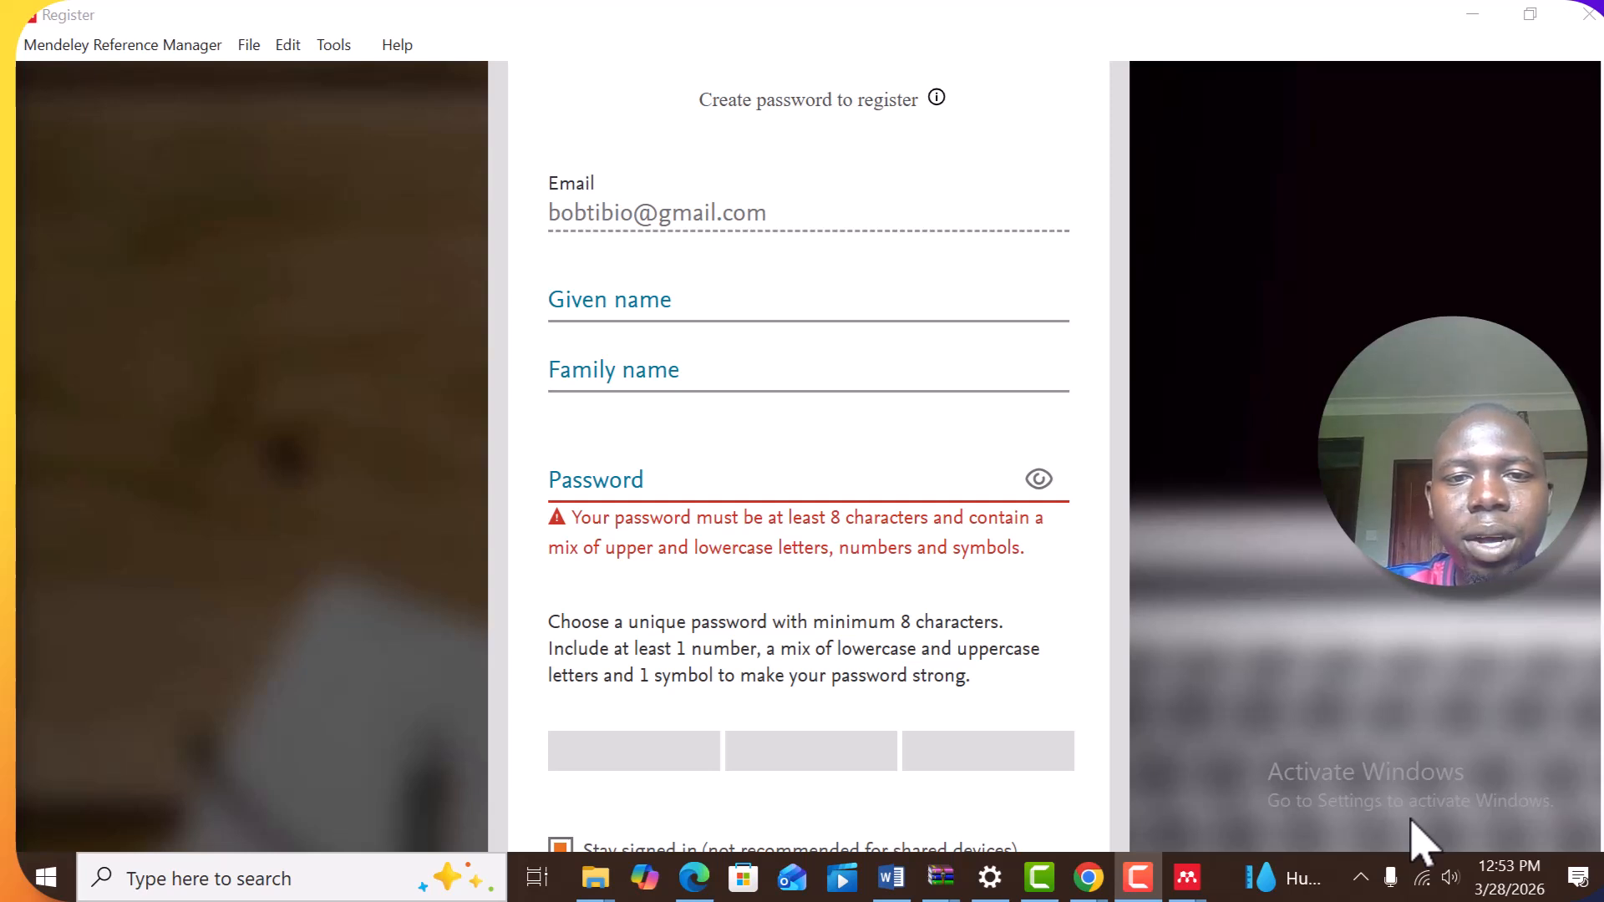
click(627, 301)
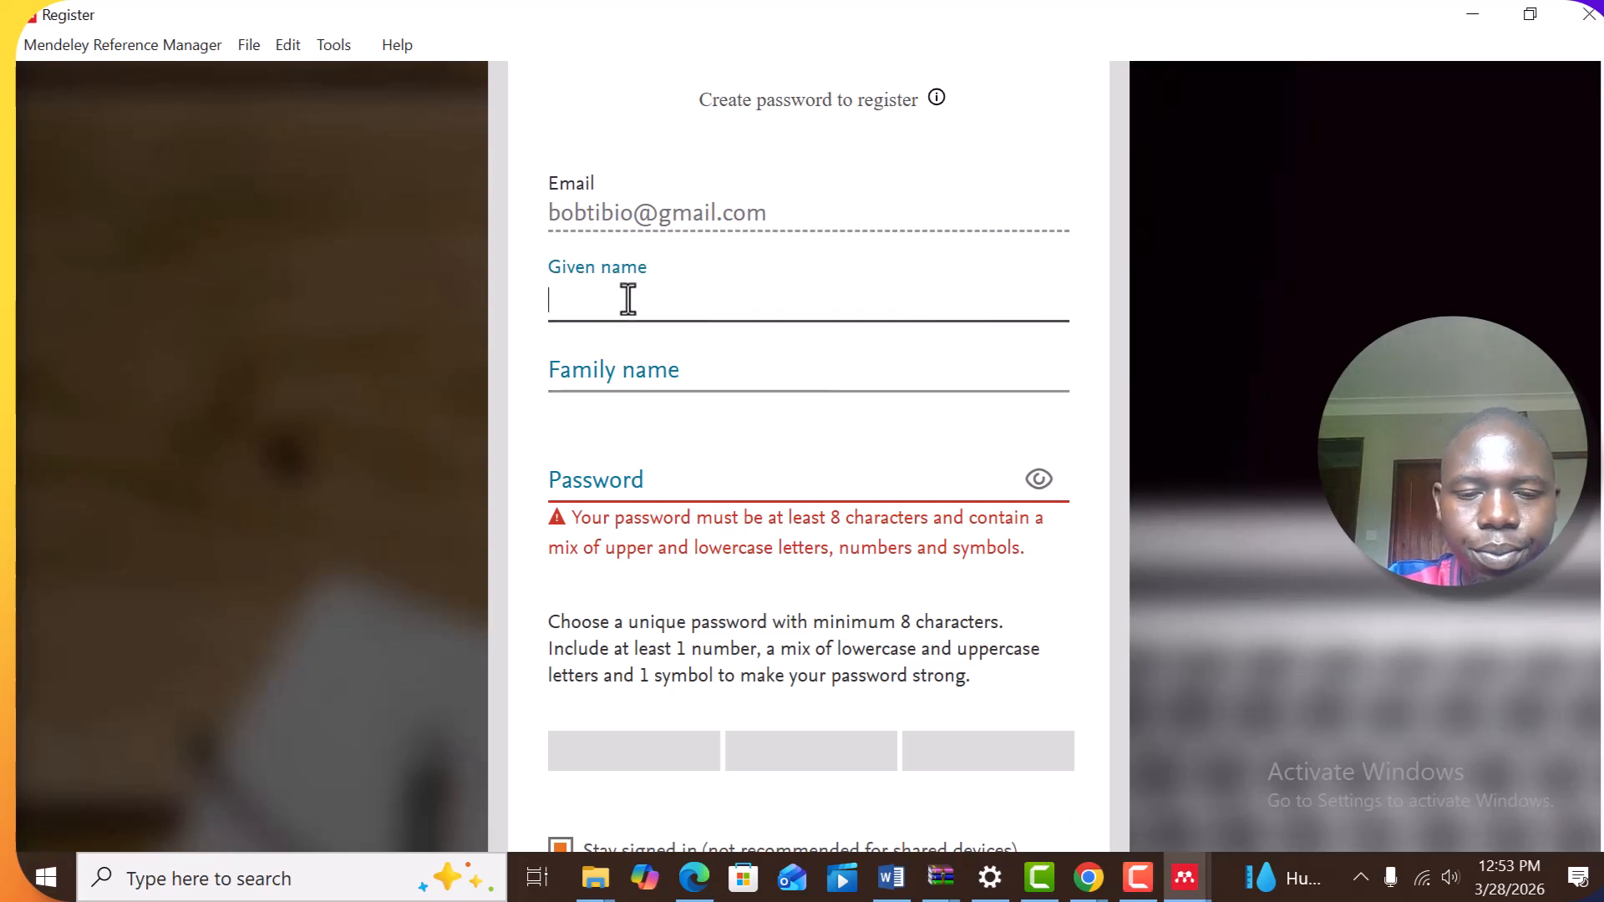
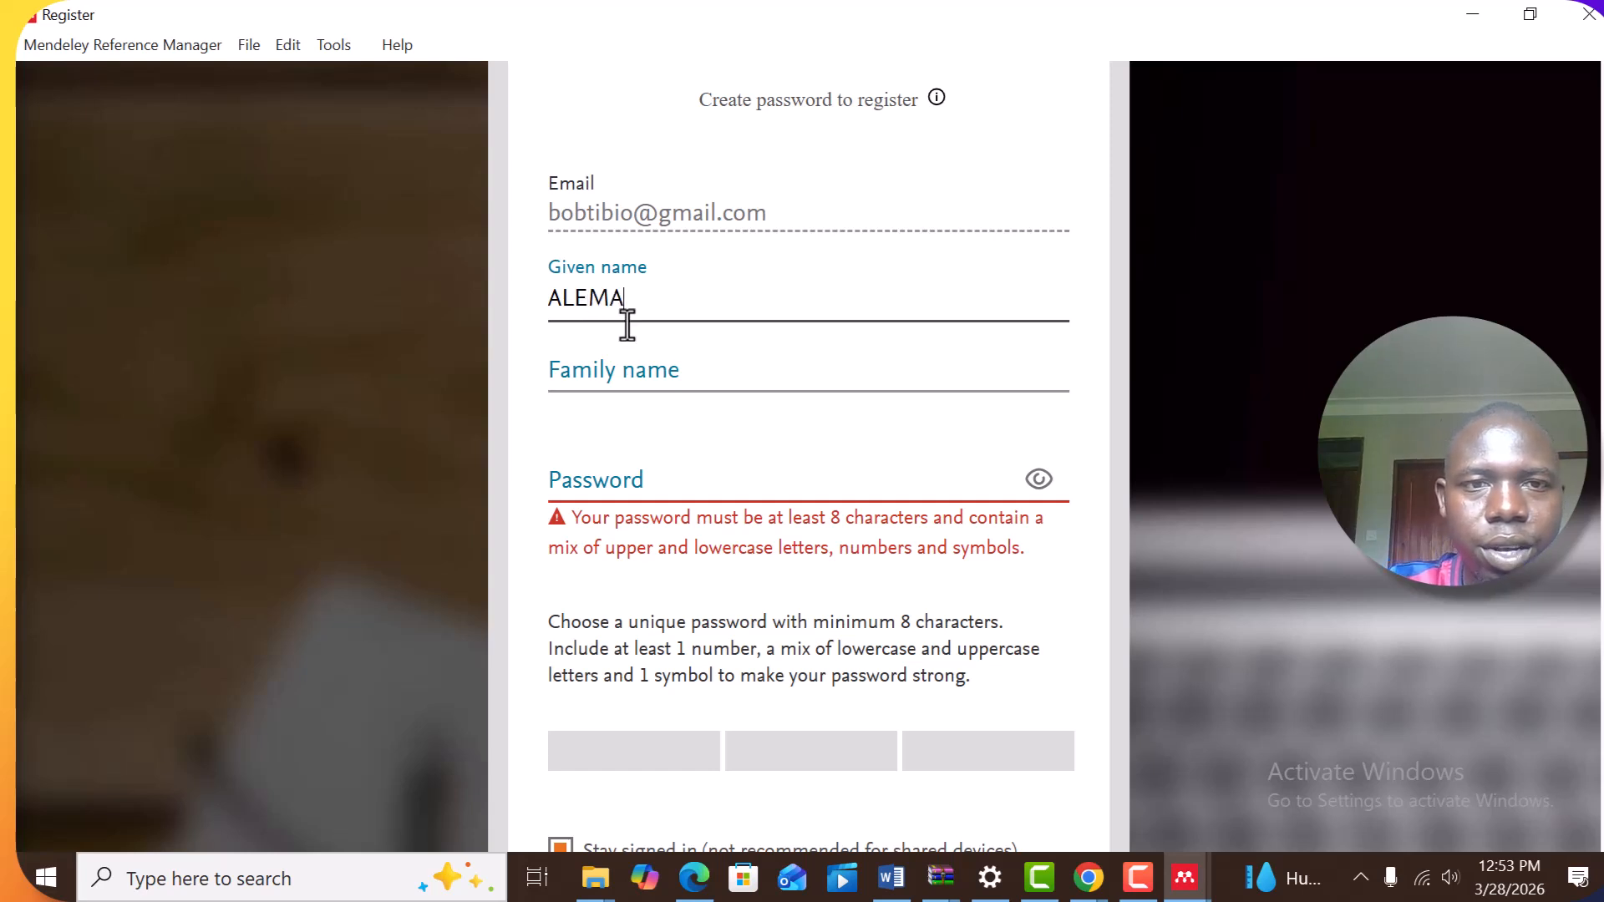
Step: Fill in the family name and a new account password rated FAIR
click(620, 373)
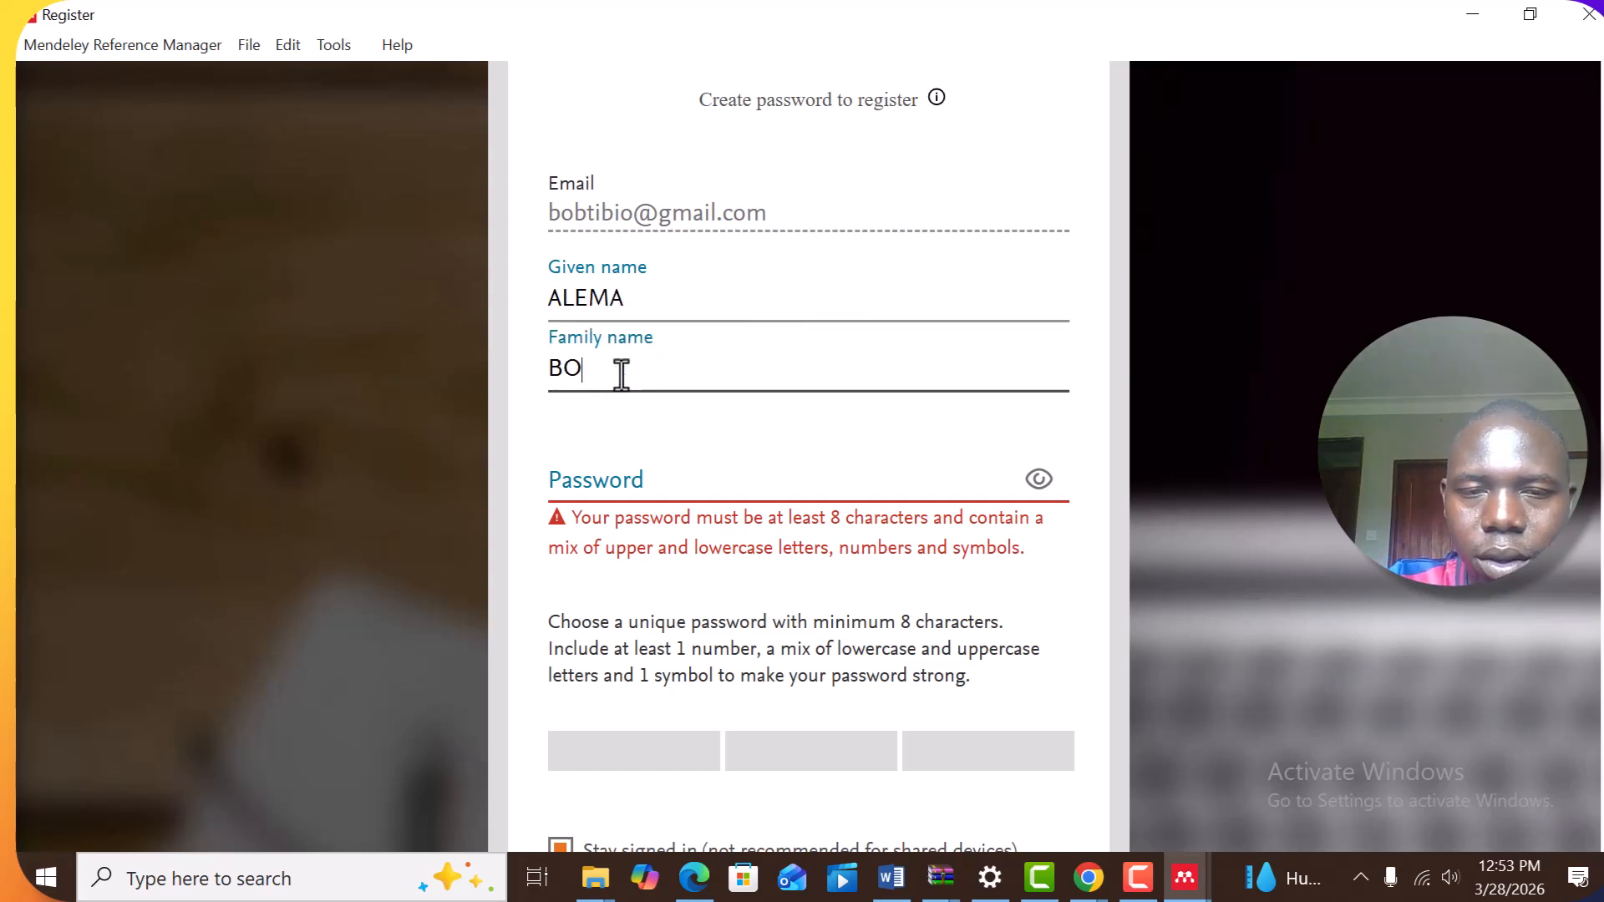
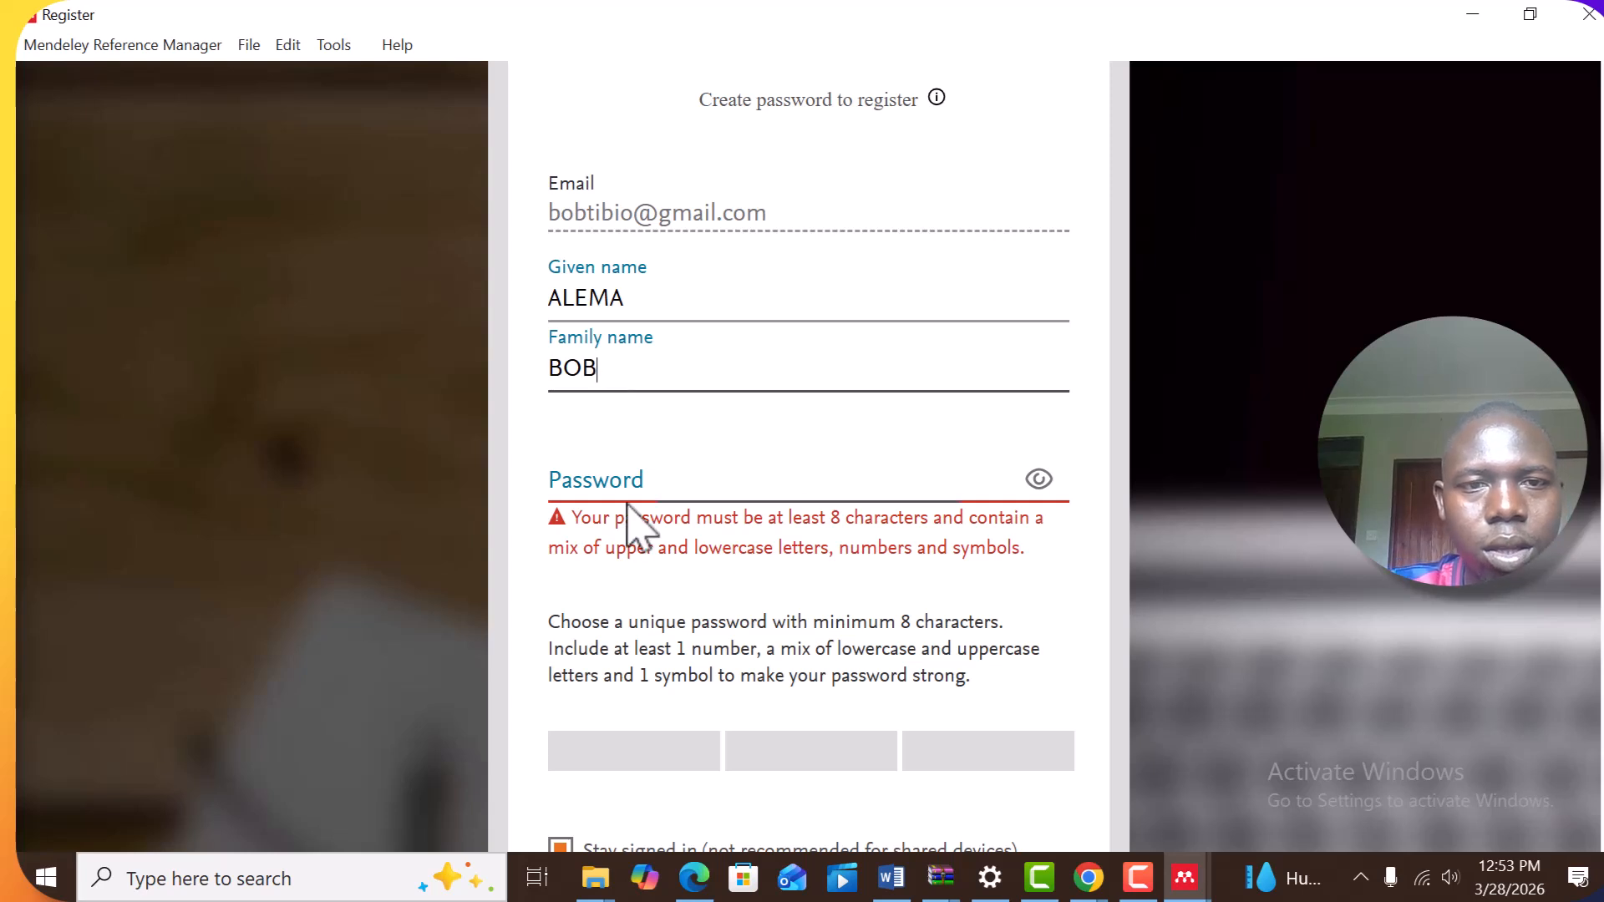
click(624, 494)
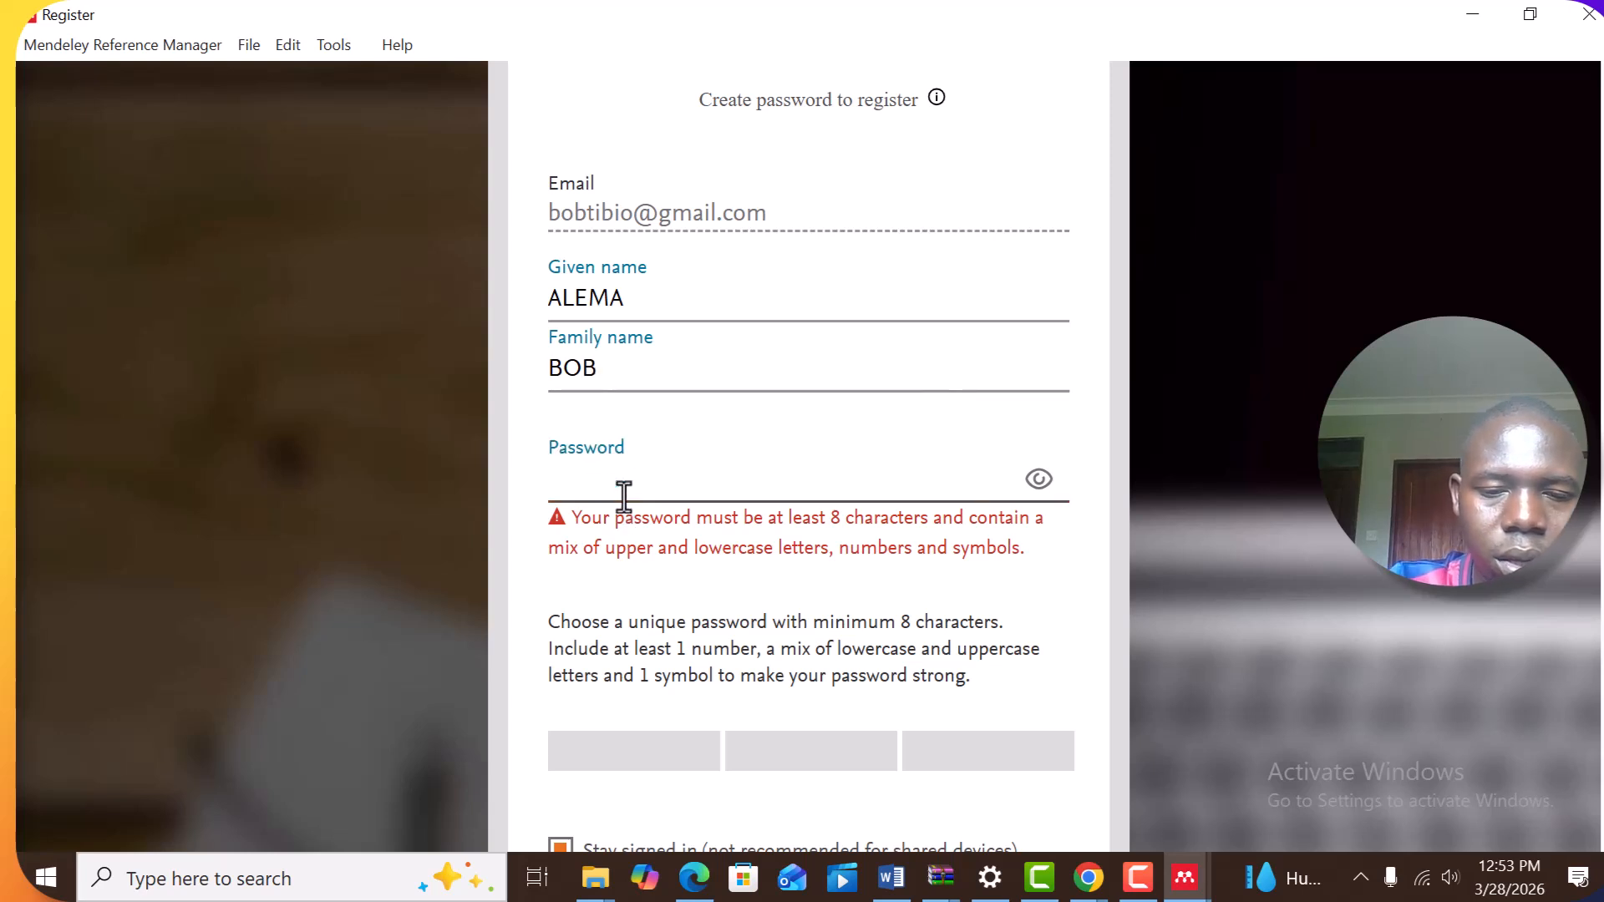
text(•••)
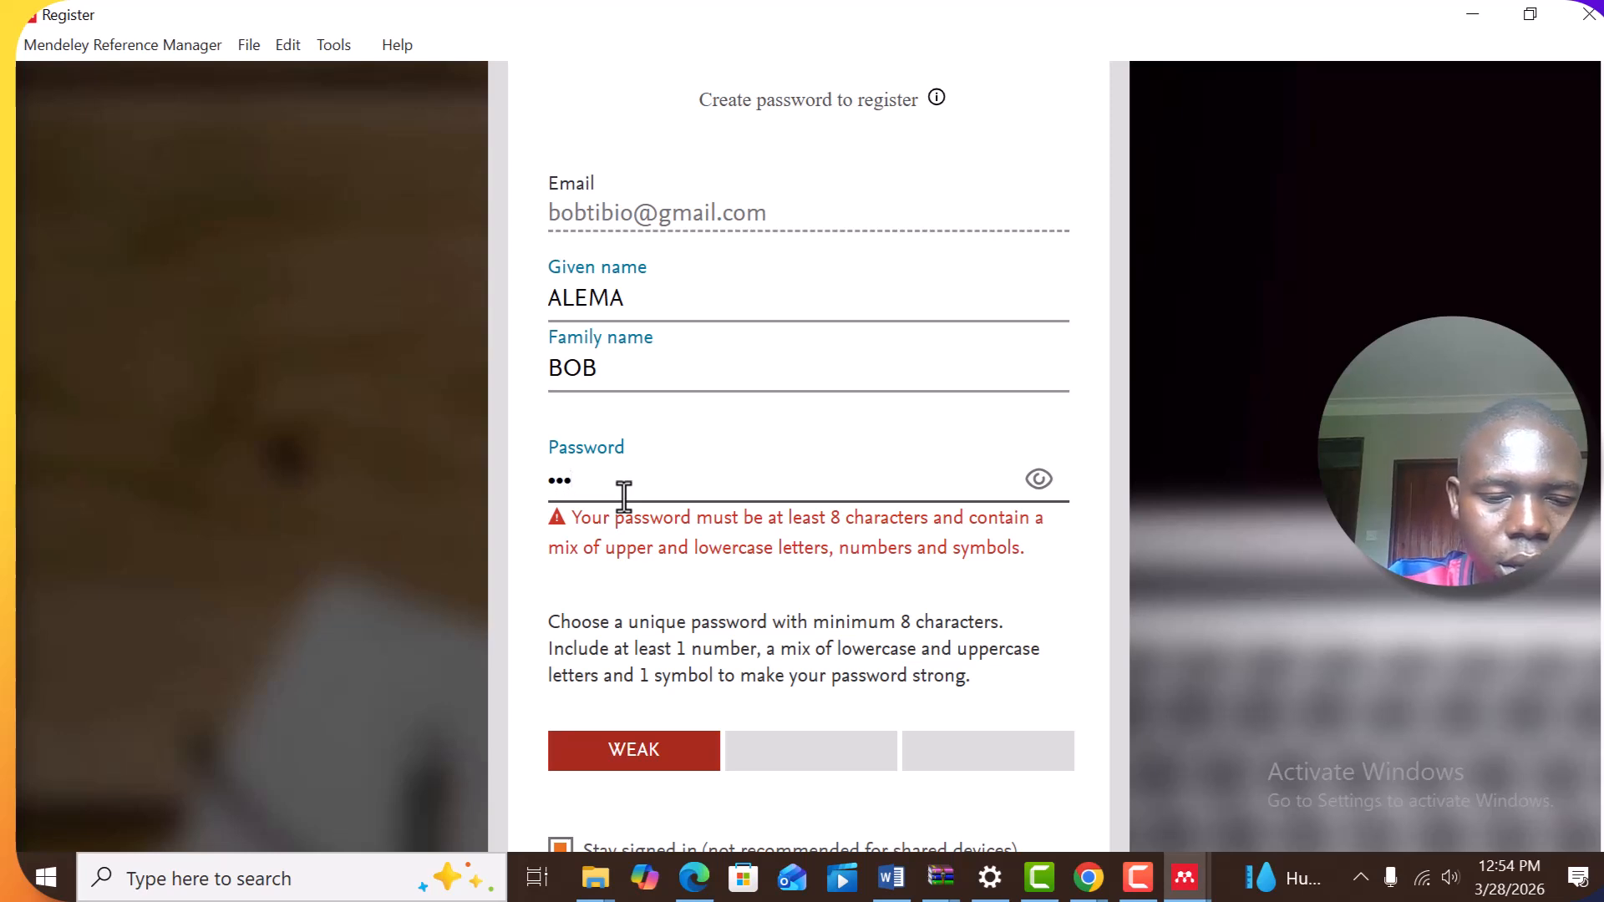
text(•••)
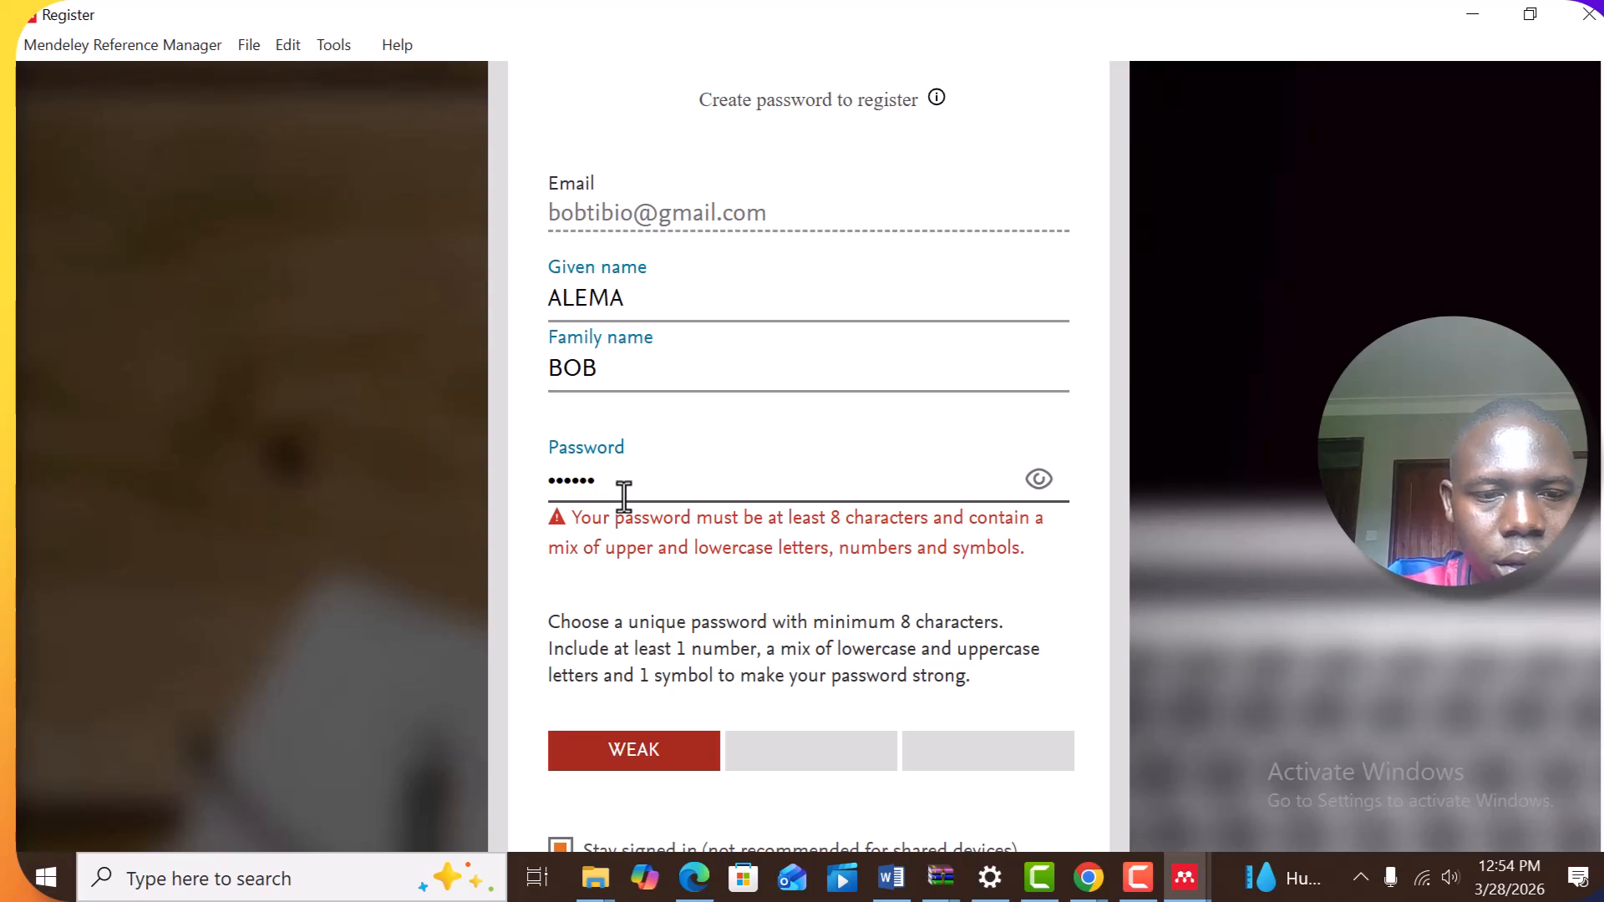
text(••)
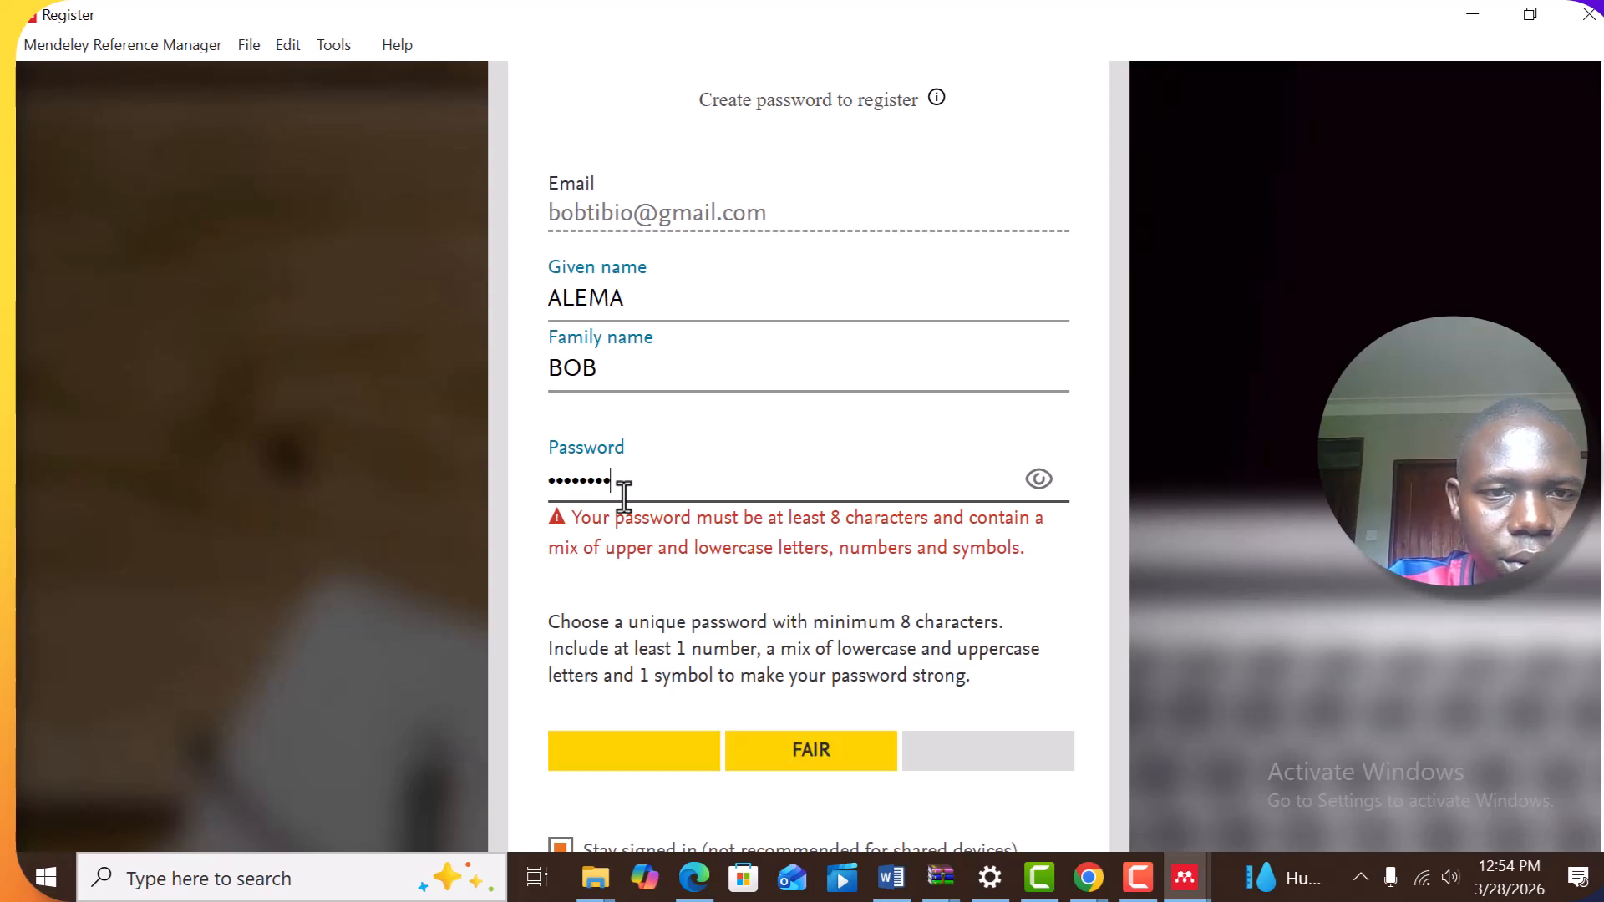
text(••)
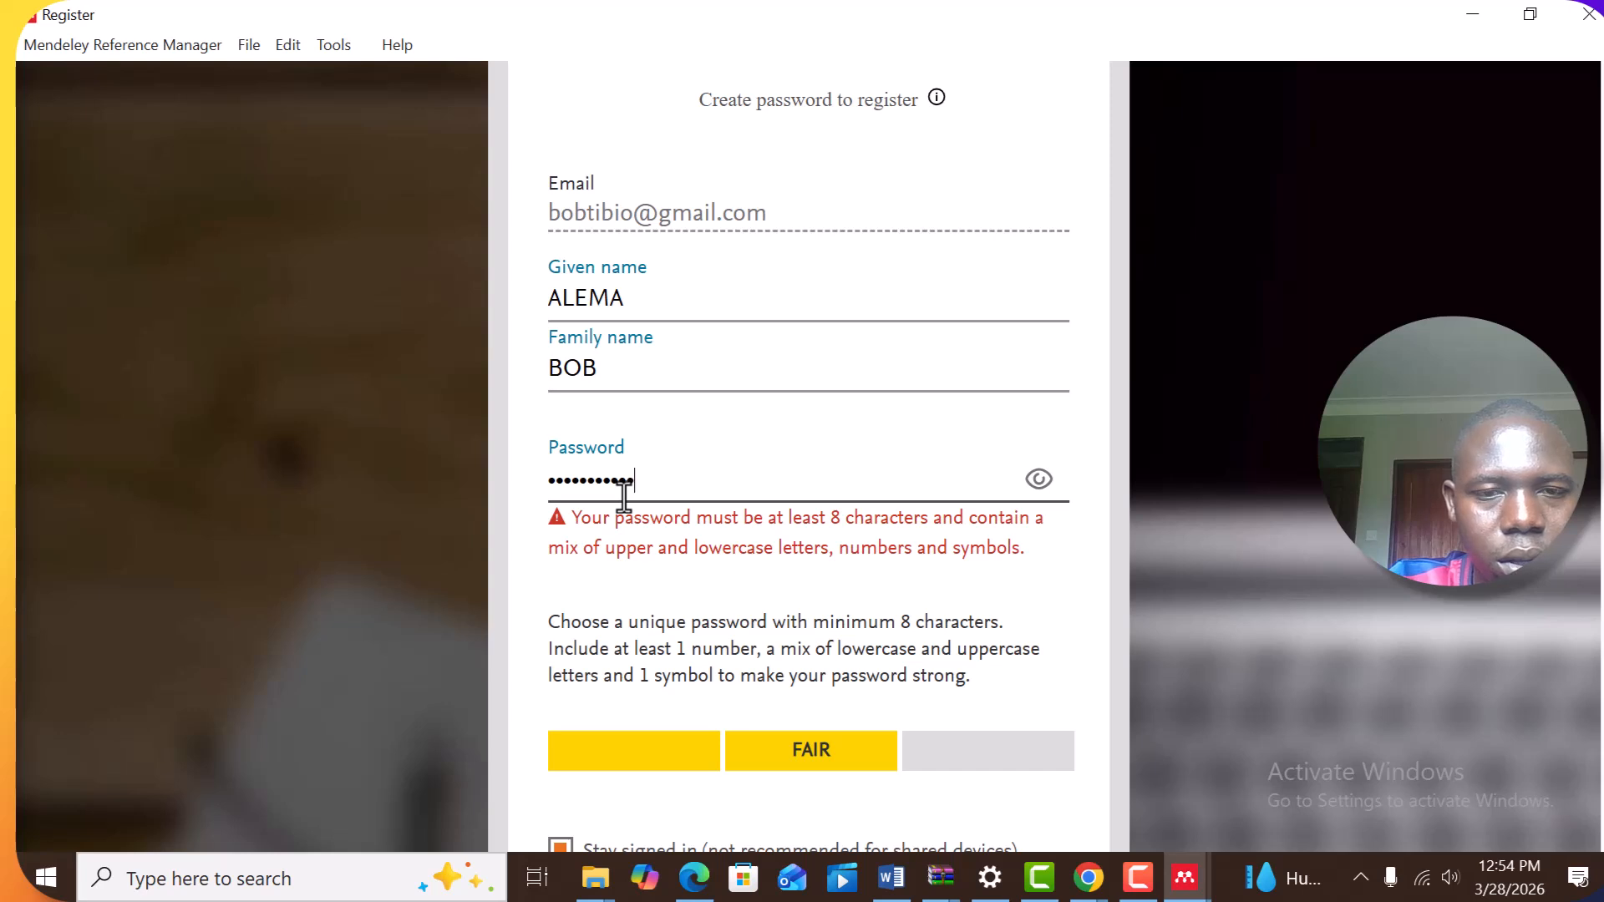
text(•)
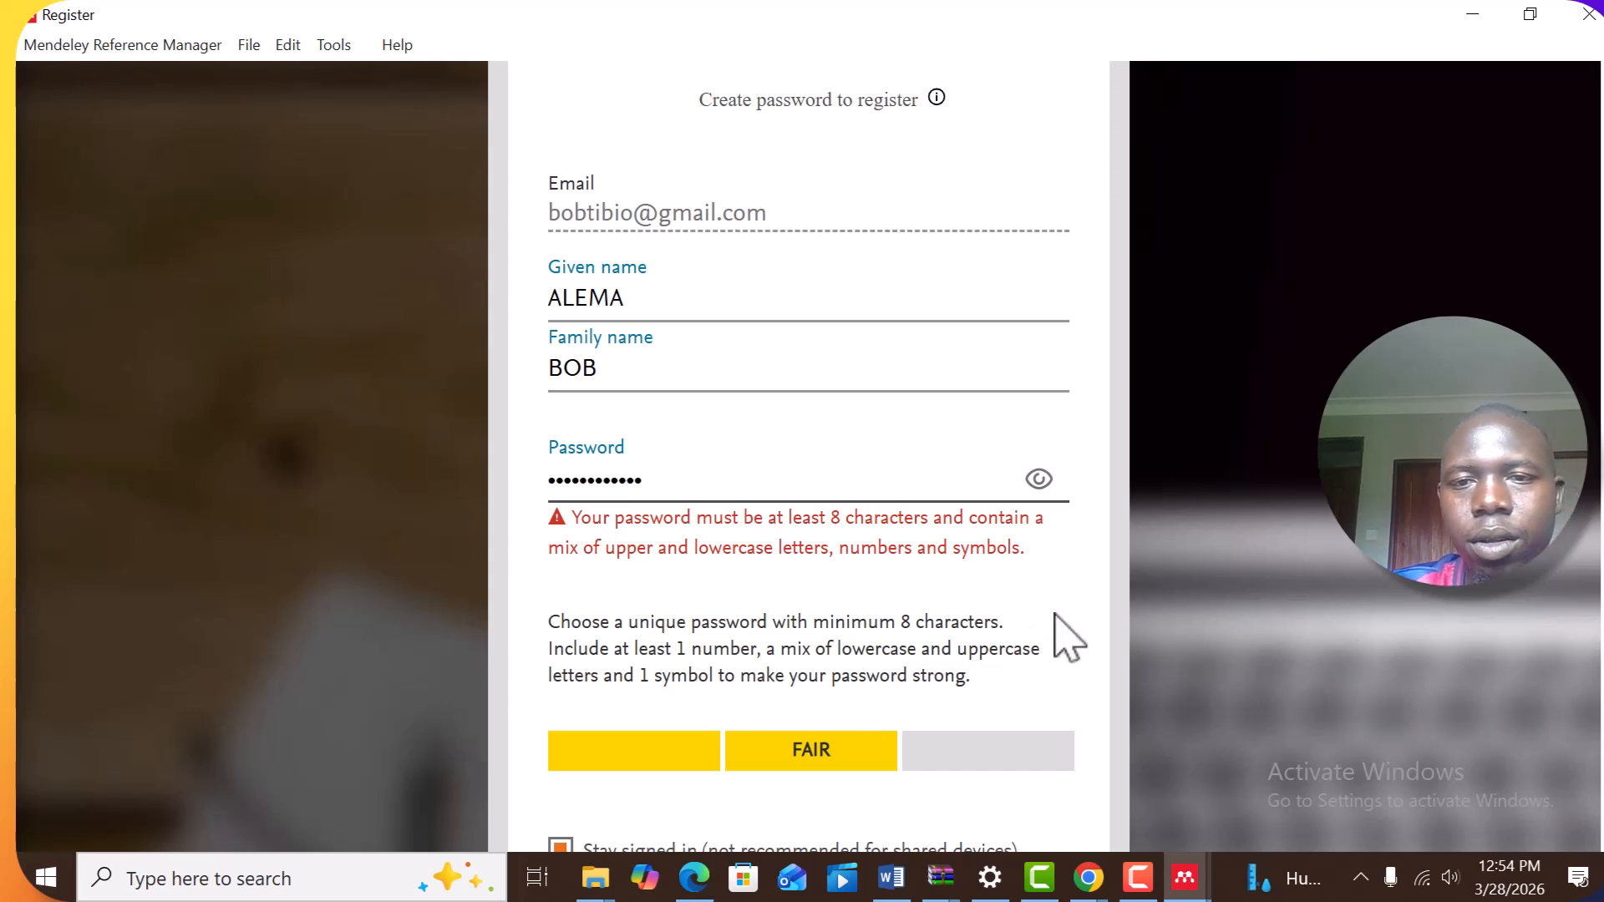
scroll(1085, 632, down, 5)
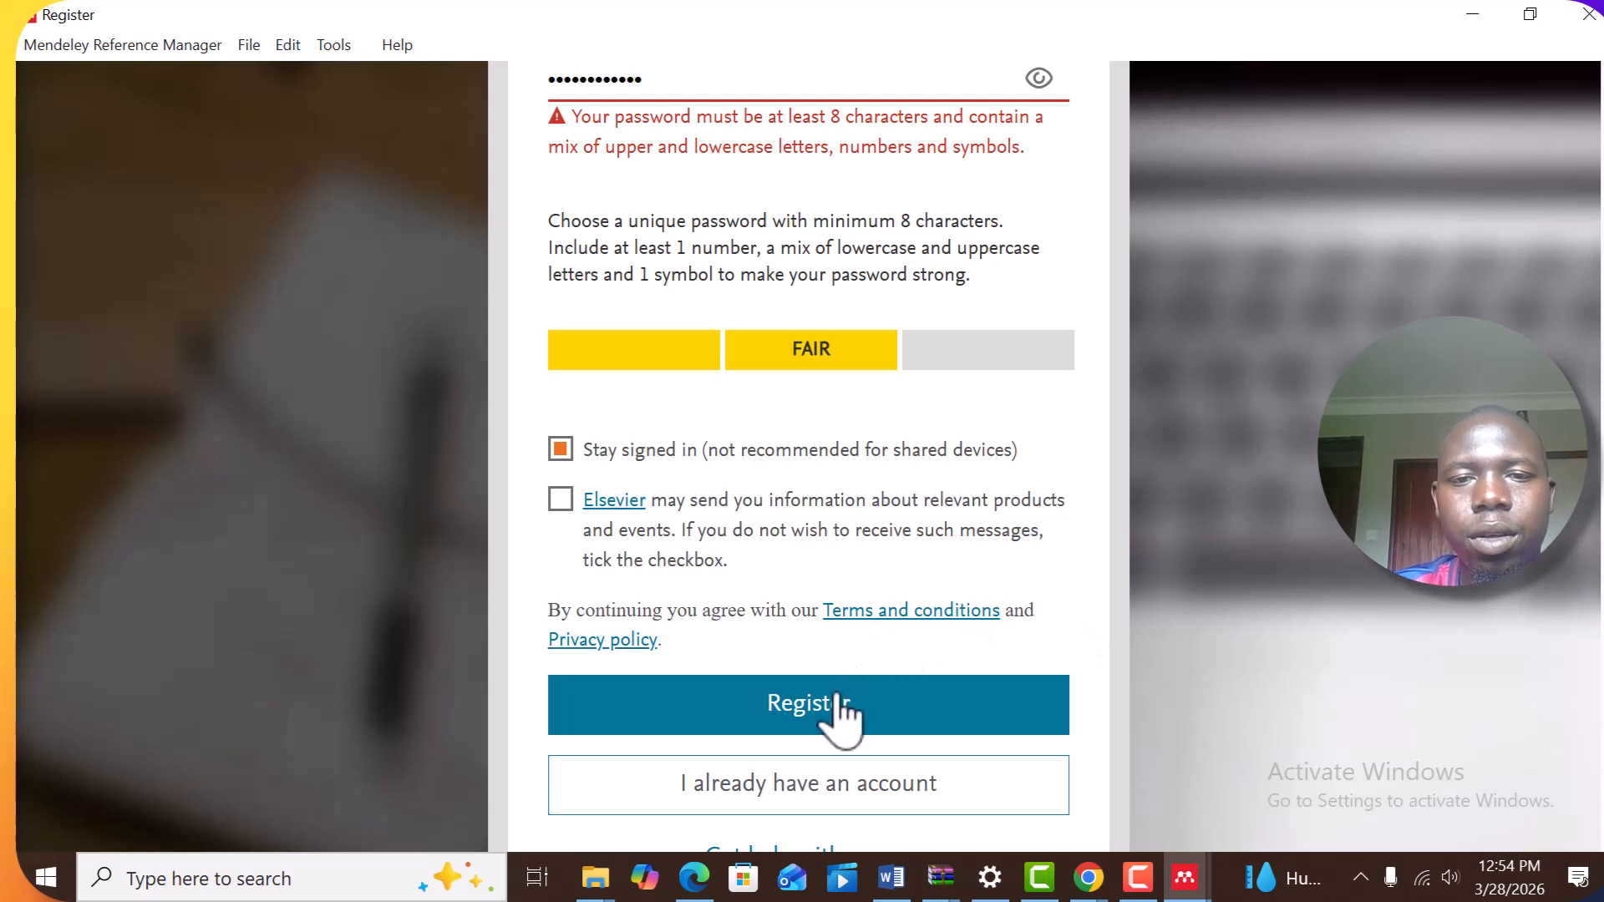
Step: Resubmit the registration, then scroll down the refreshed Register form toward the Register button
click(839, 710)
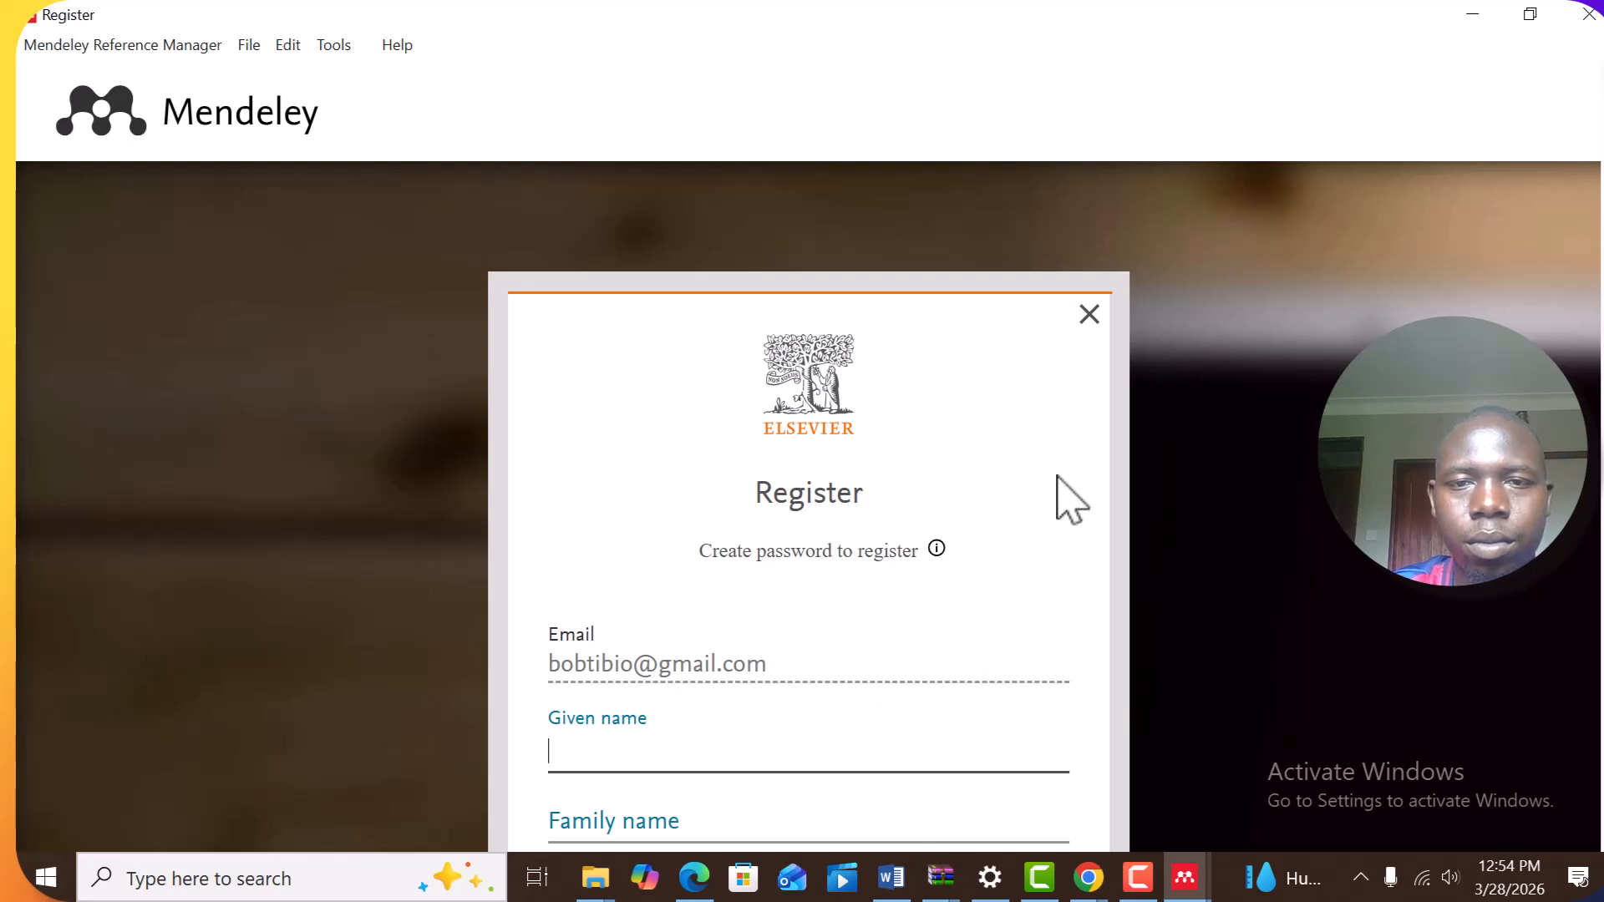
click(1069, 553)
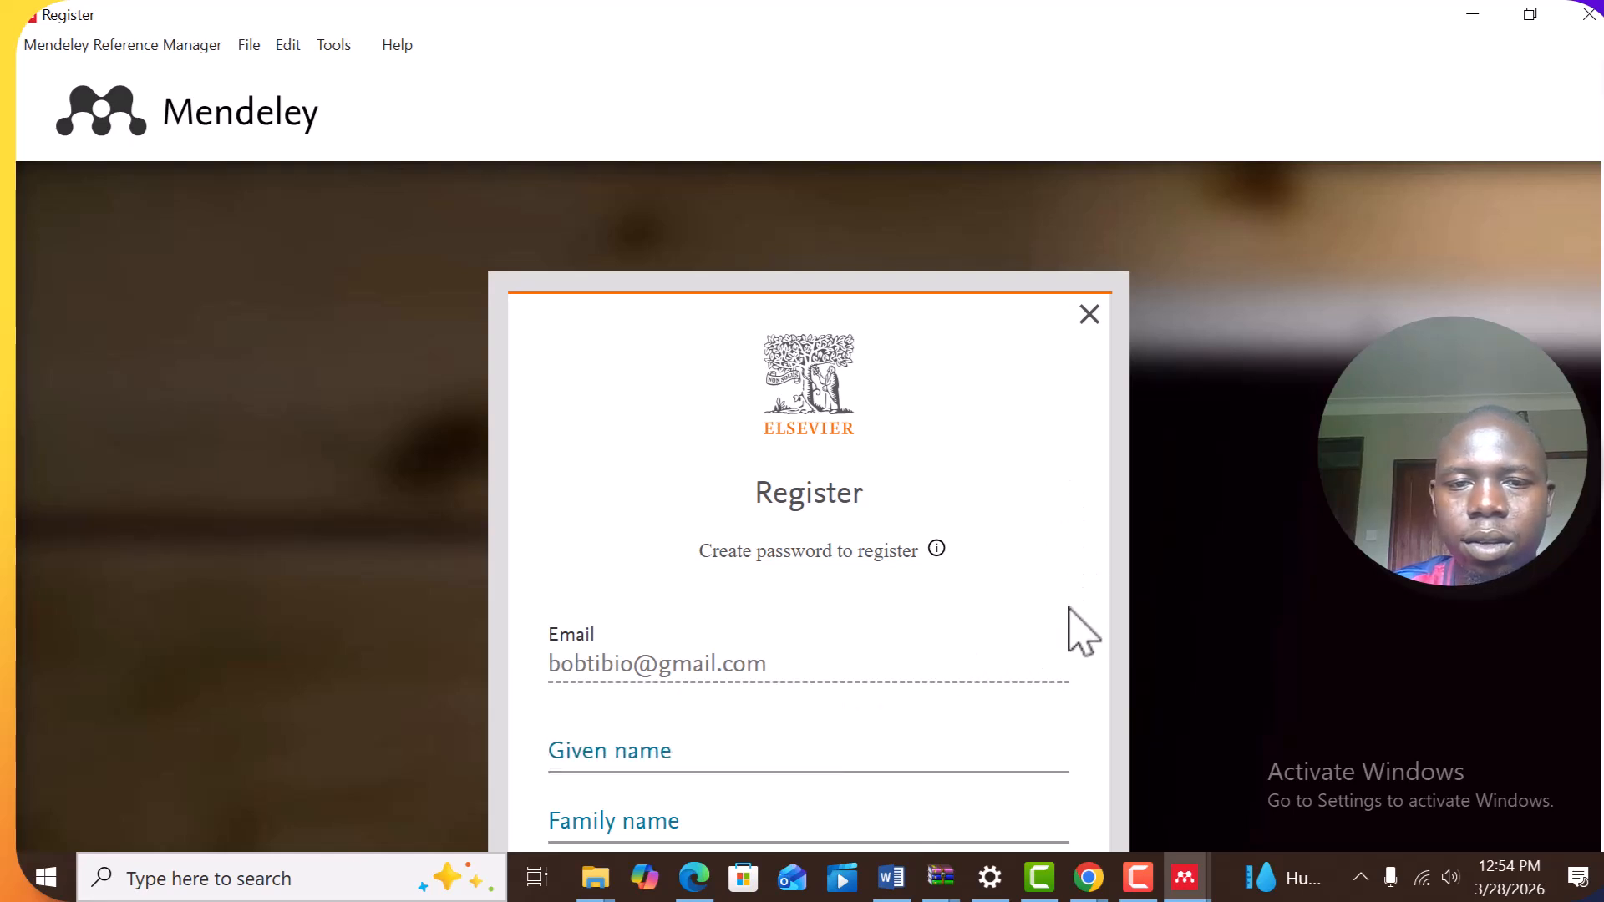
scroll(1083, 632, down, 5)
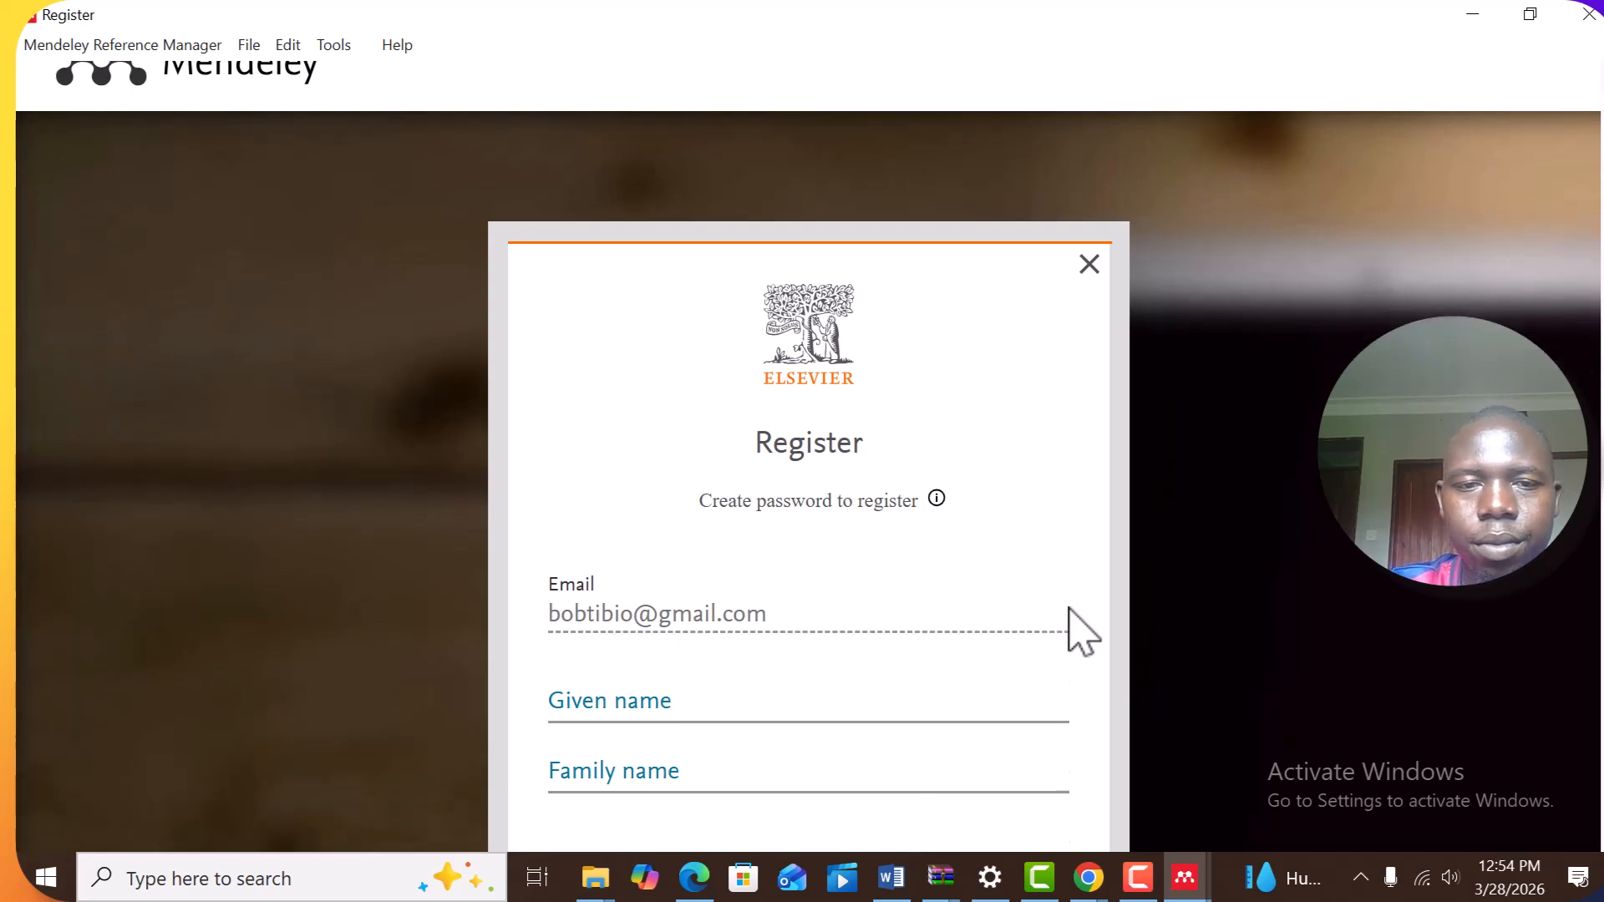
scroll(1083, 632, down, 5)
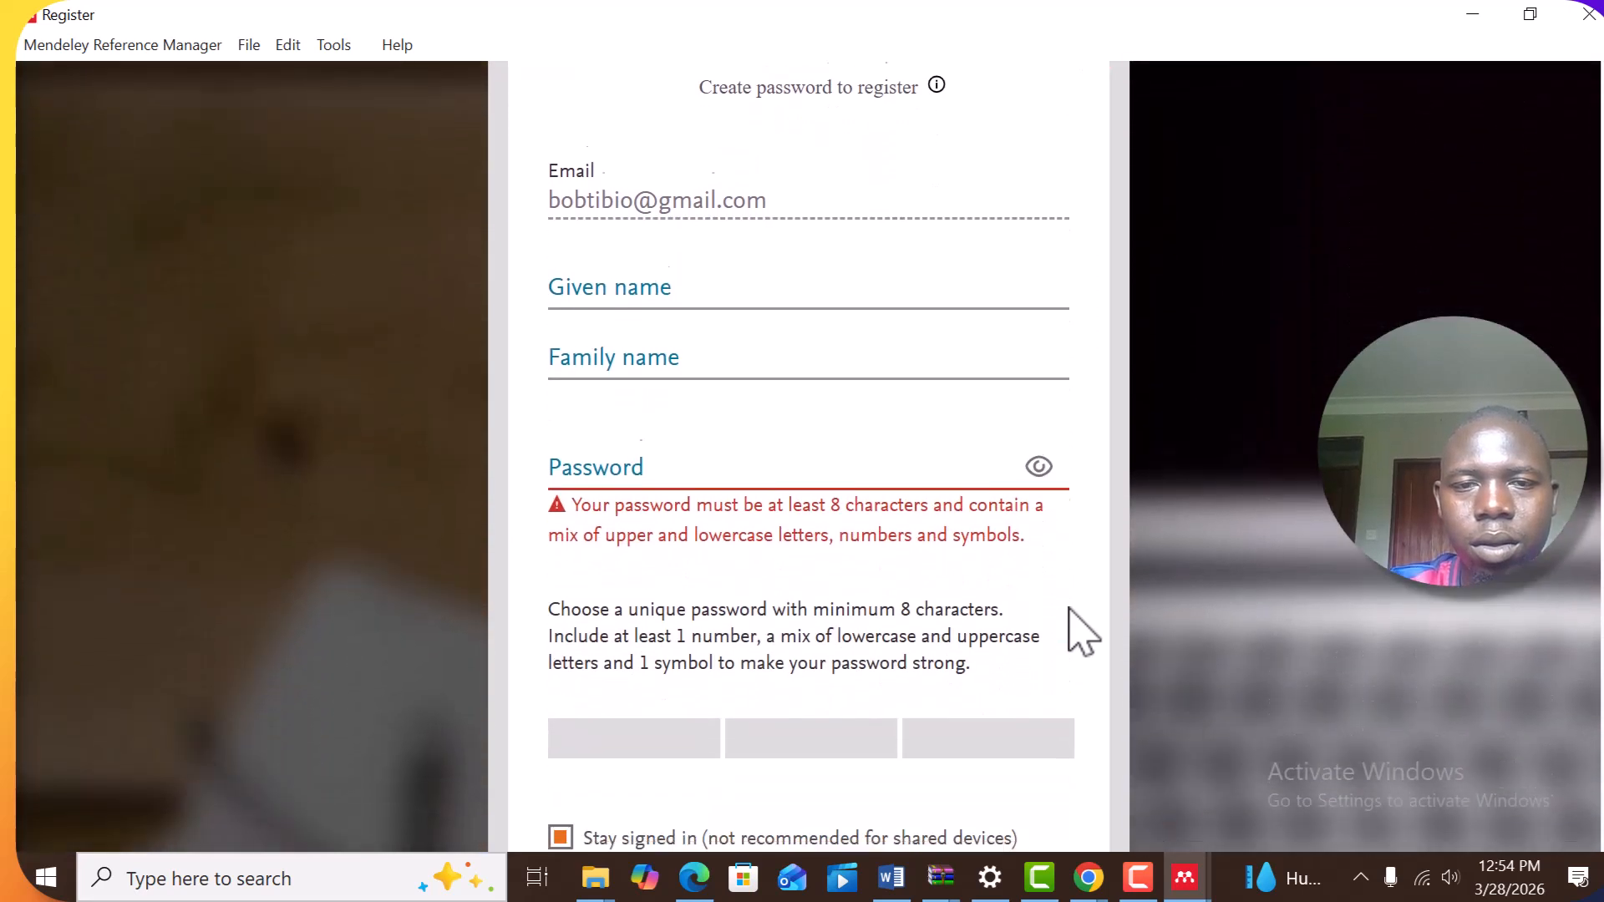
scroll(1083, 632, down, 7)
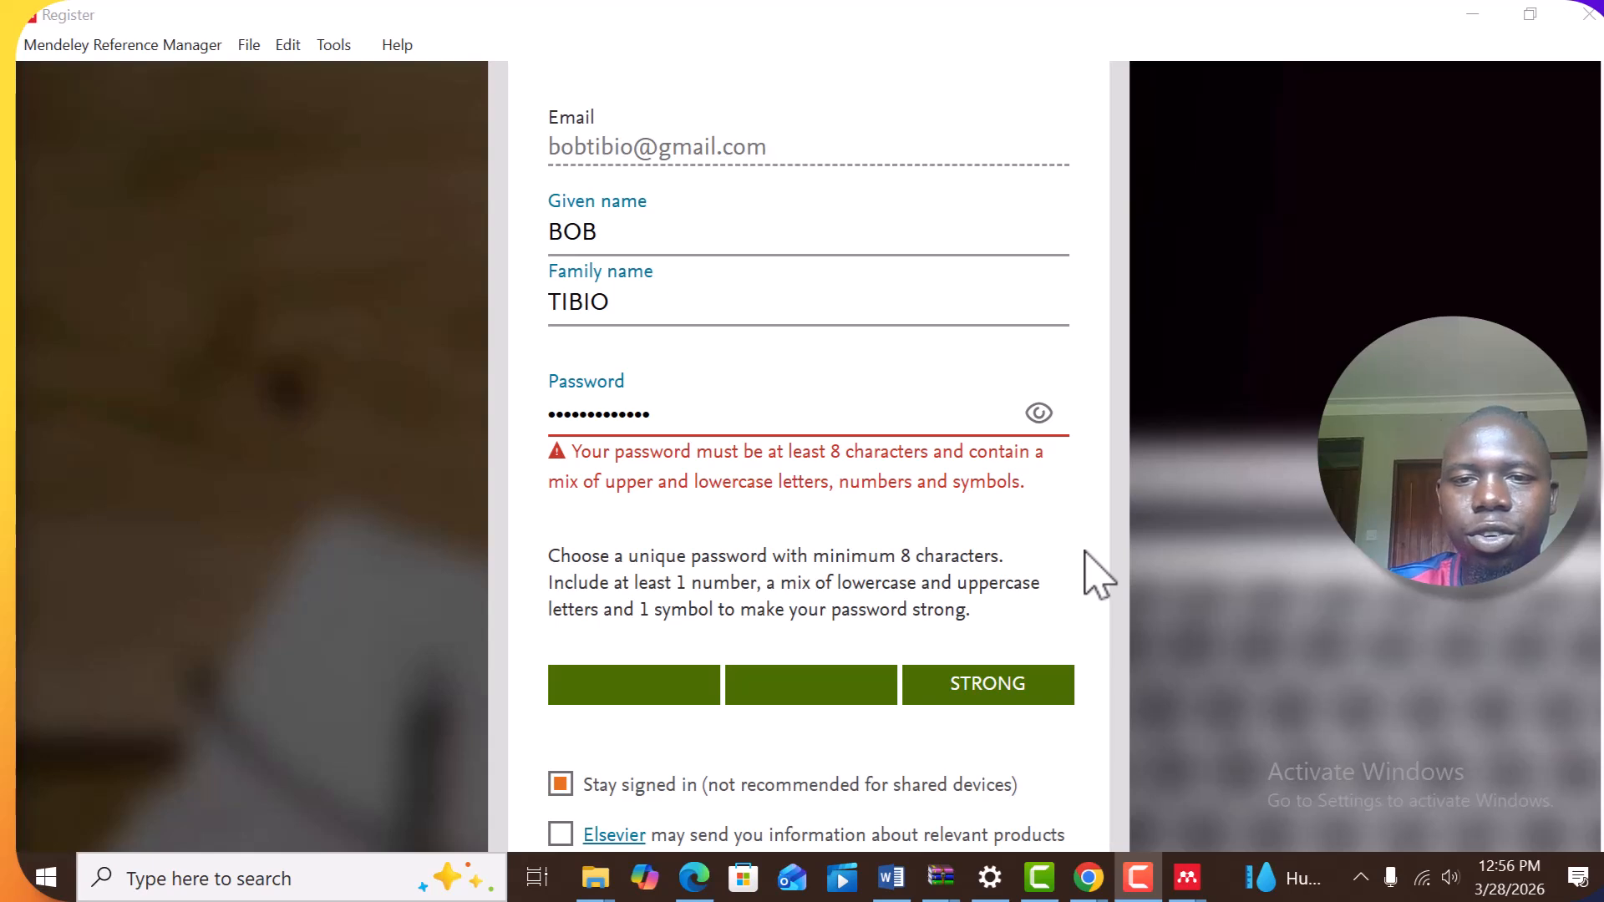
click(1032, 98)
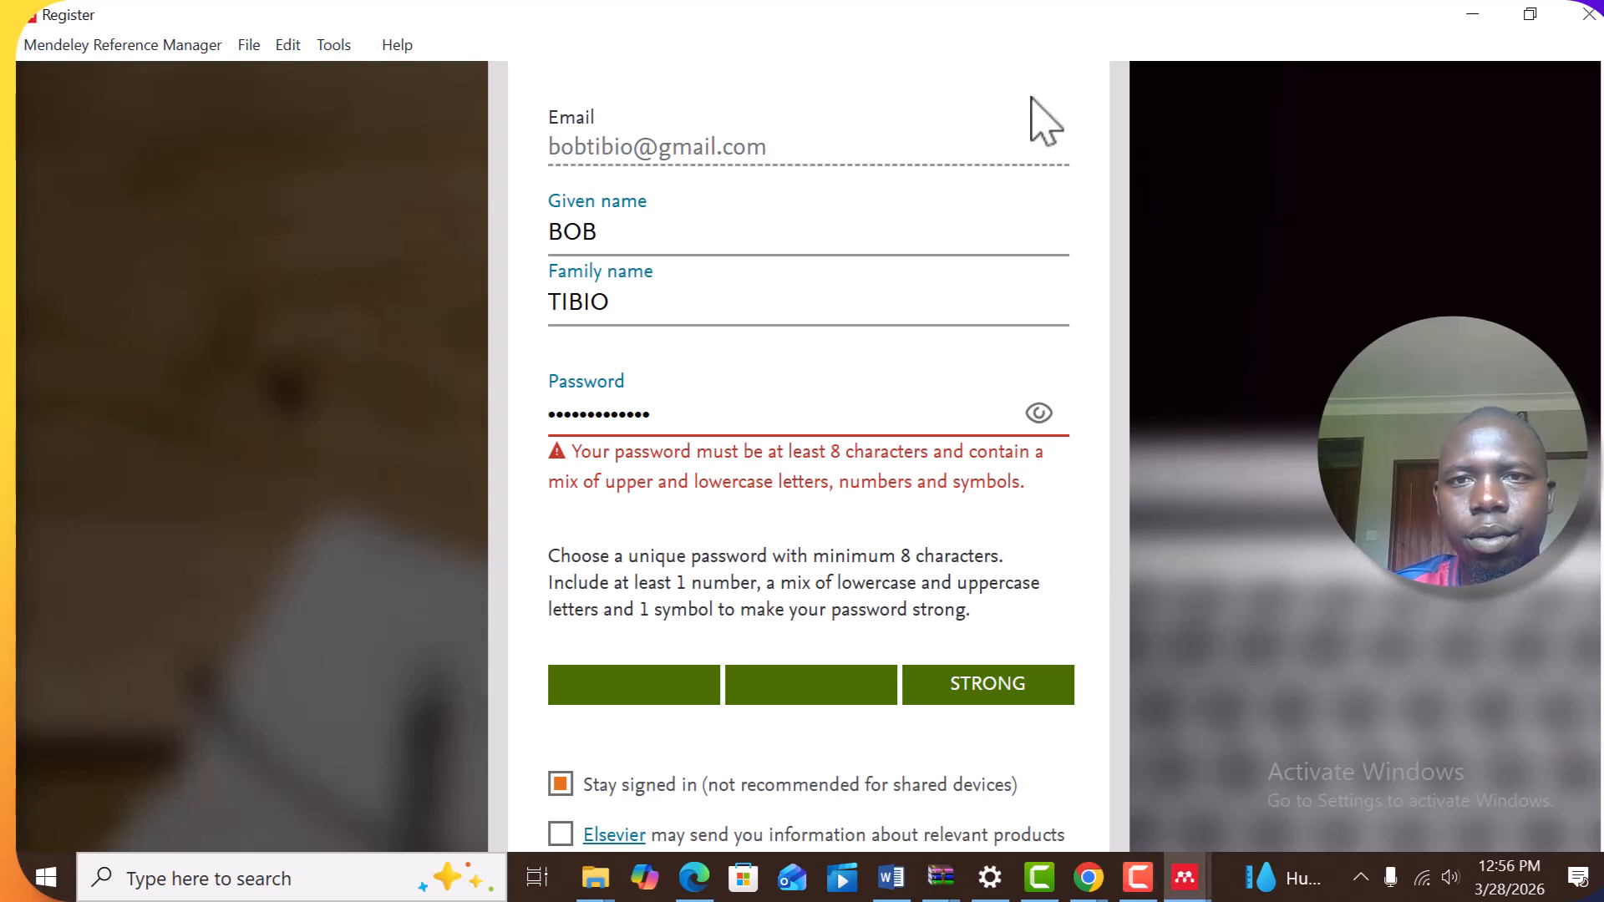
scroll(1036, 113, down, 5)
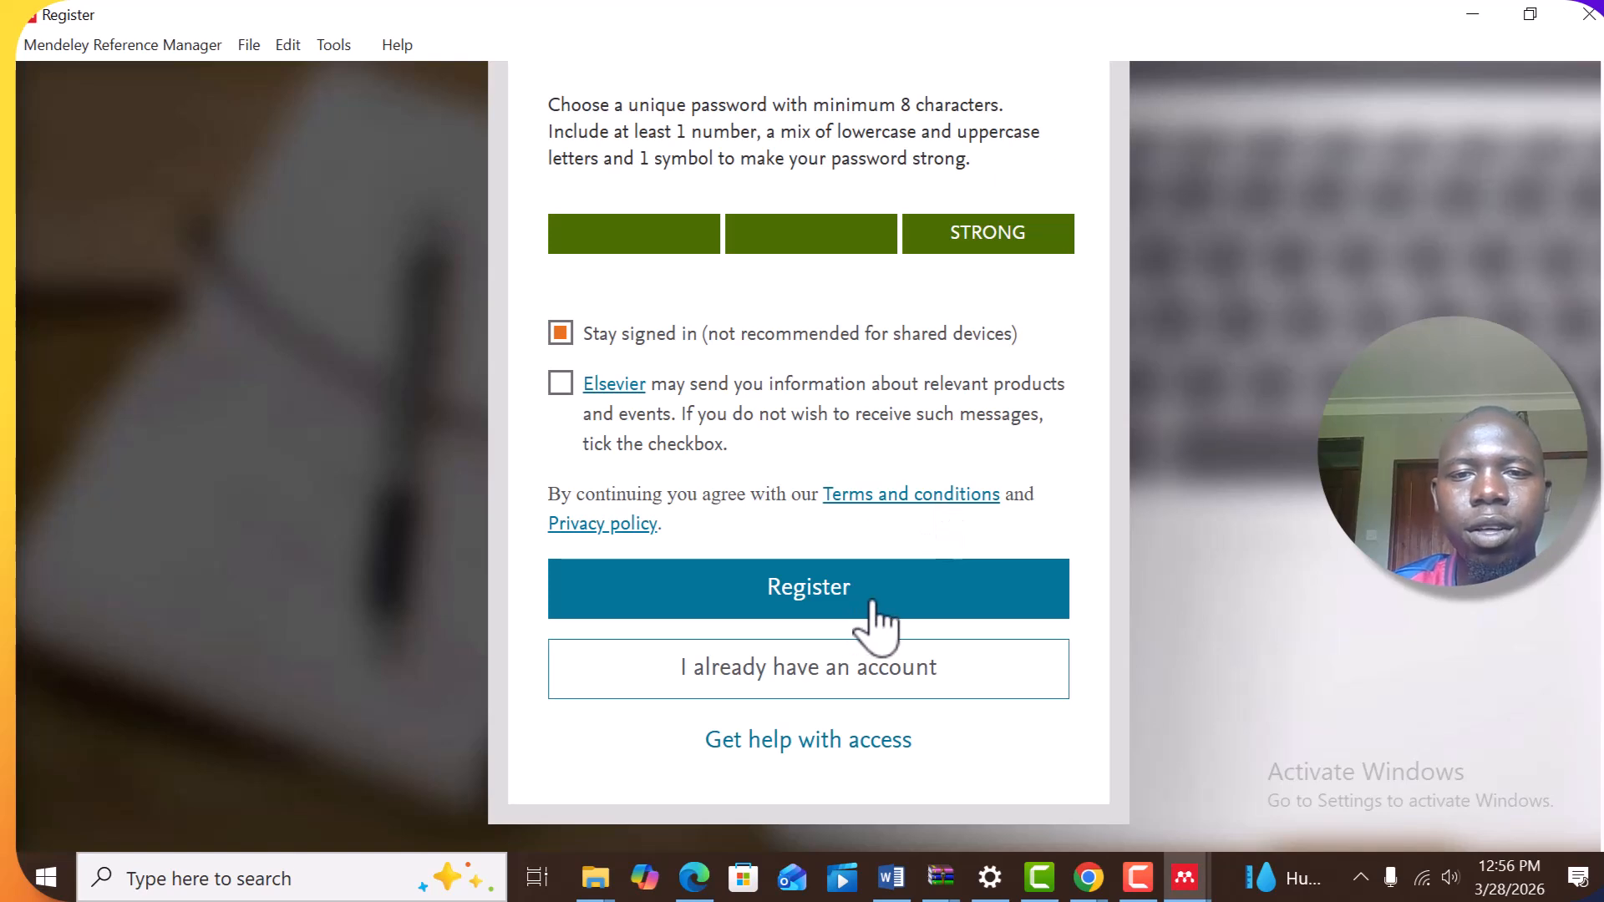
Step: Submit the completed form and wait for the empty All References library to load
click(873, 619)
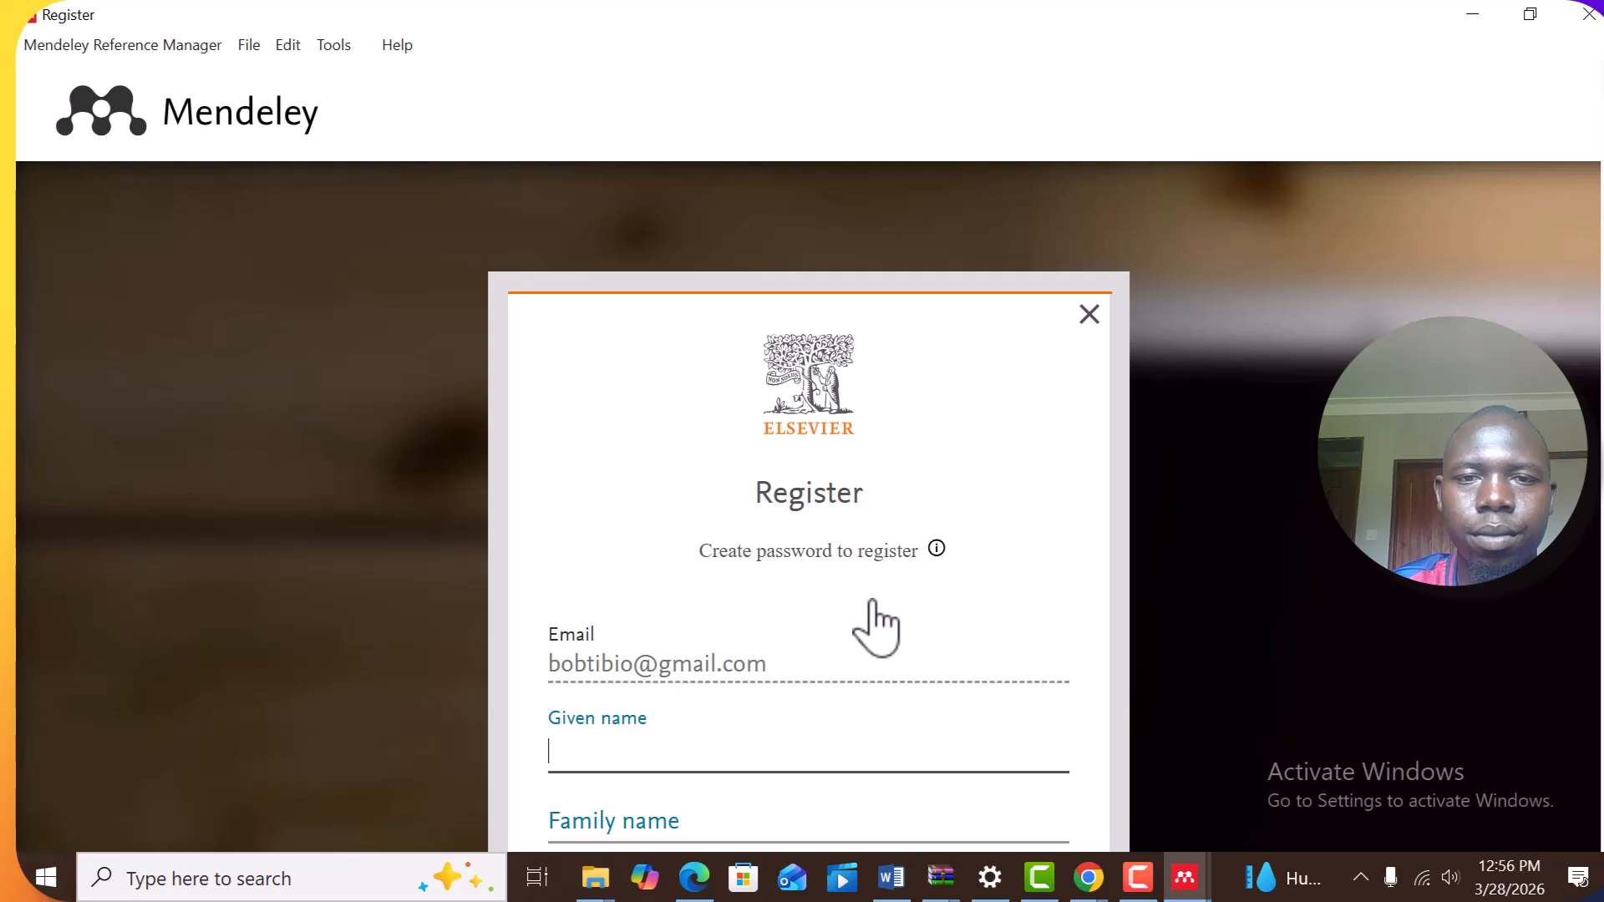
click(872, 600)
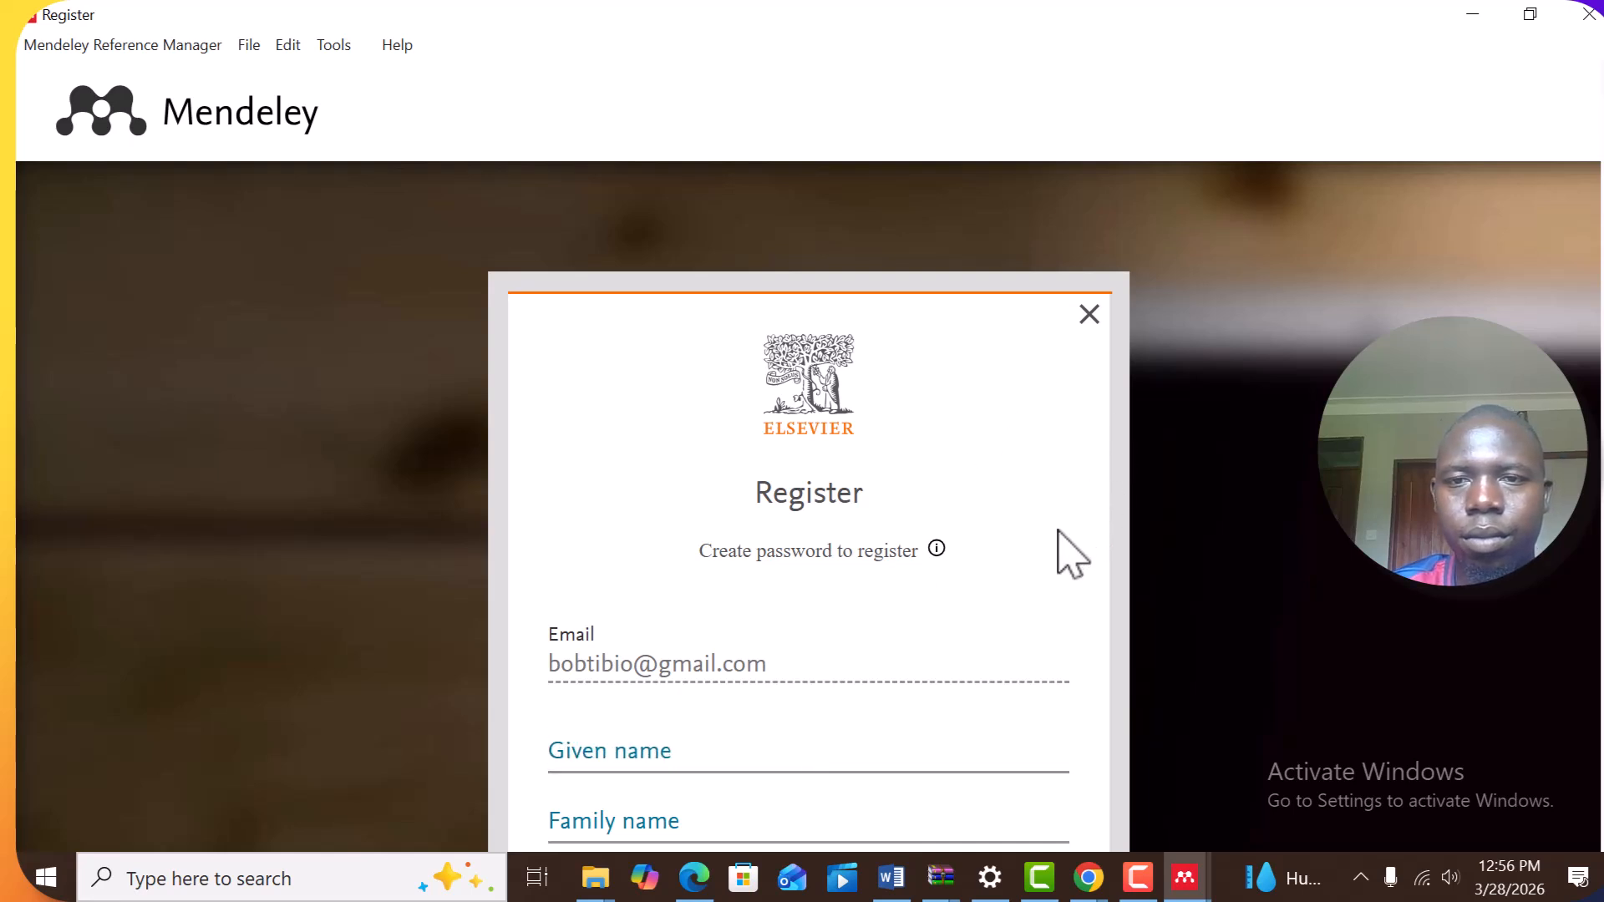
scroll(1072, 553, down, 10)
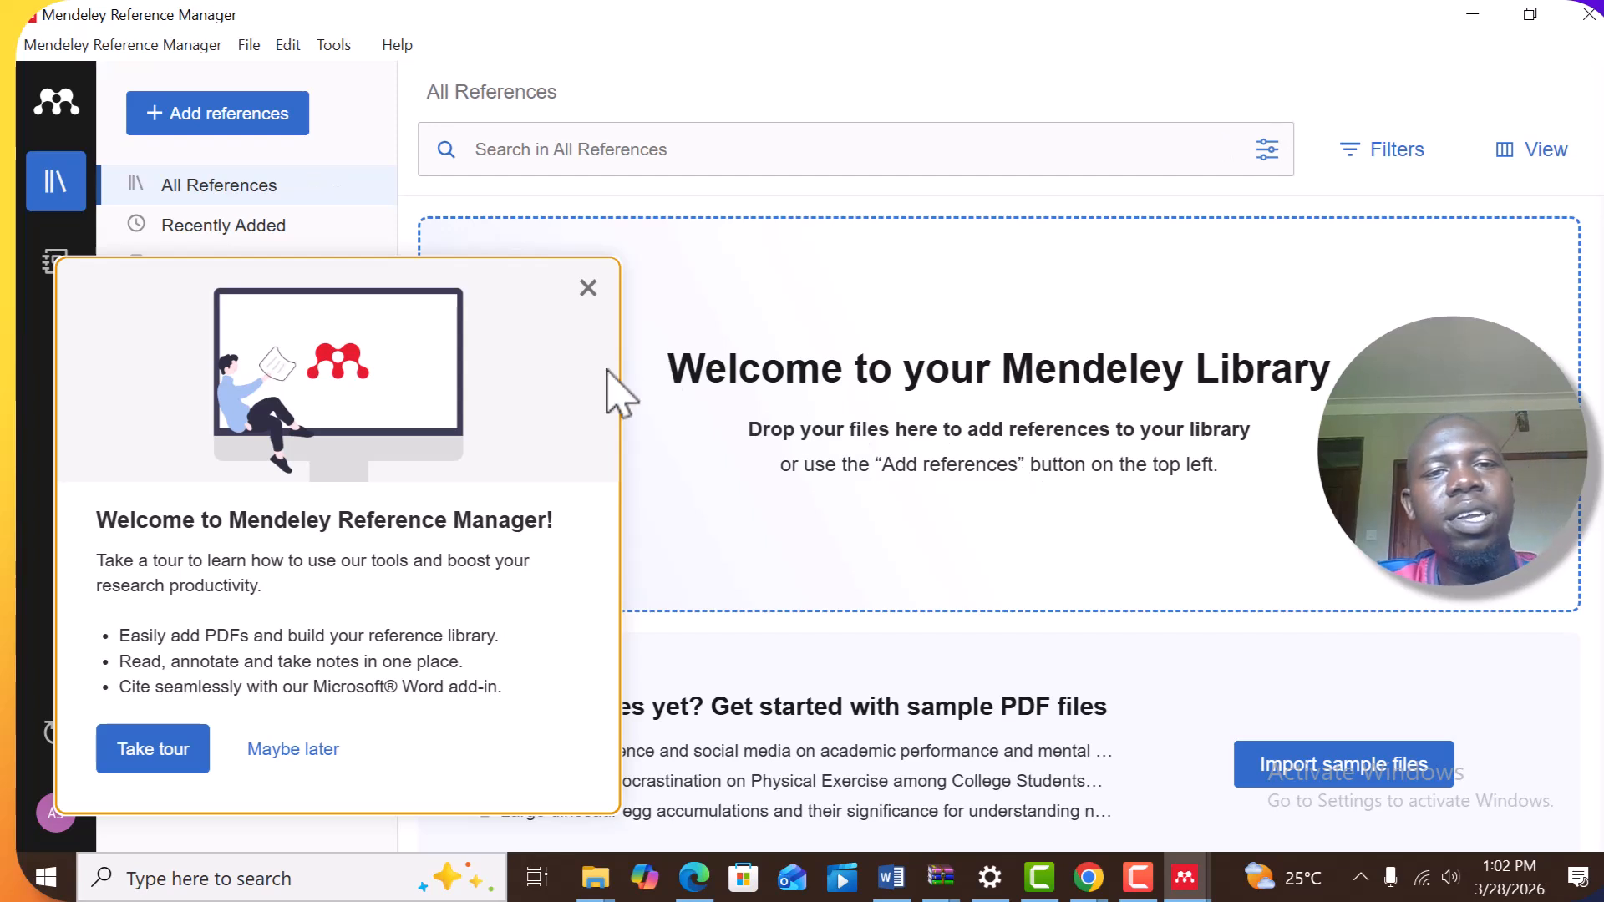
Step: Close the 'Welcome to Mendeley Reference Manager!' tour popup
click(588, 287)
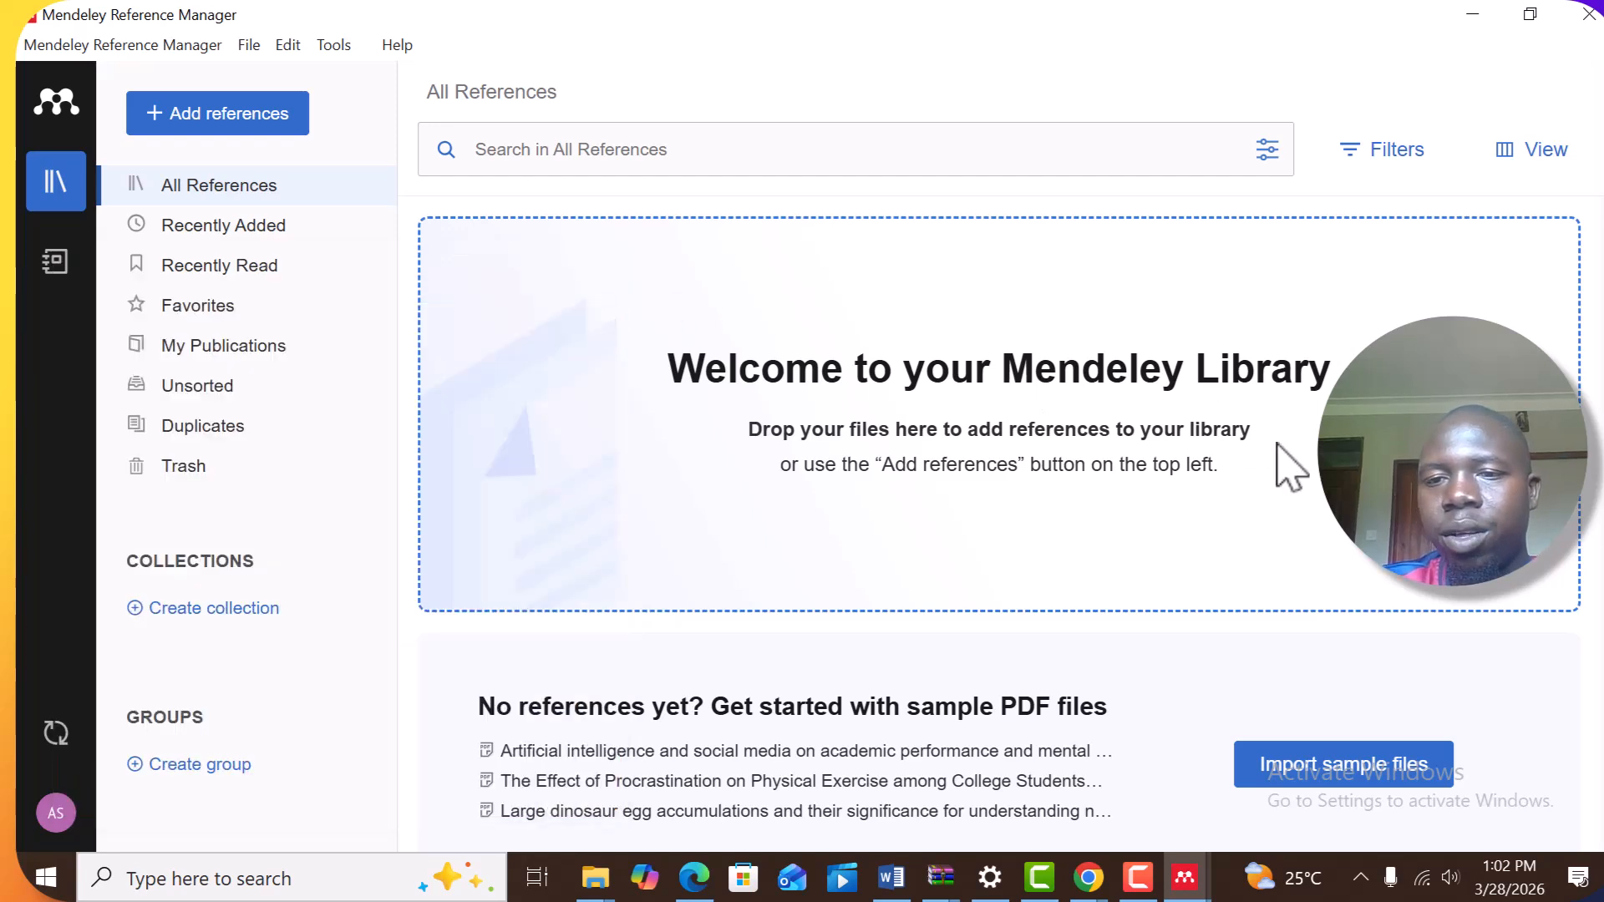
scroll(998, 502, down, 1)
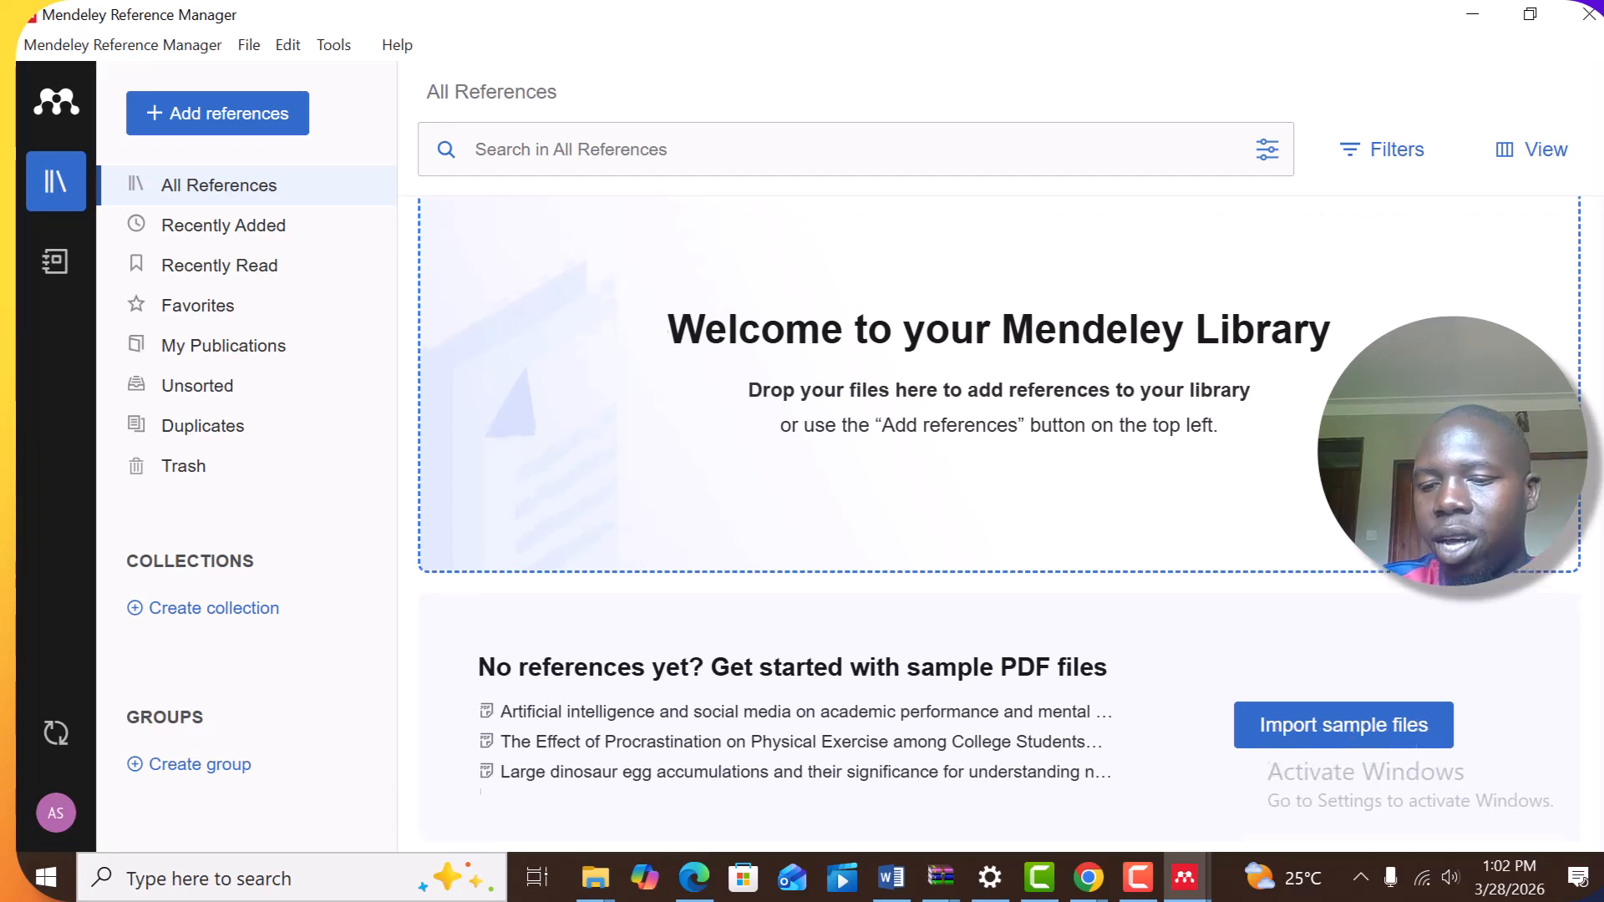
scroll(999, 501, up, 1)
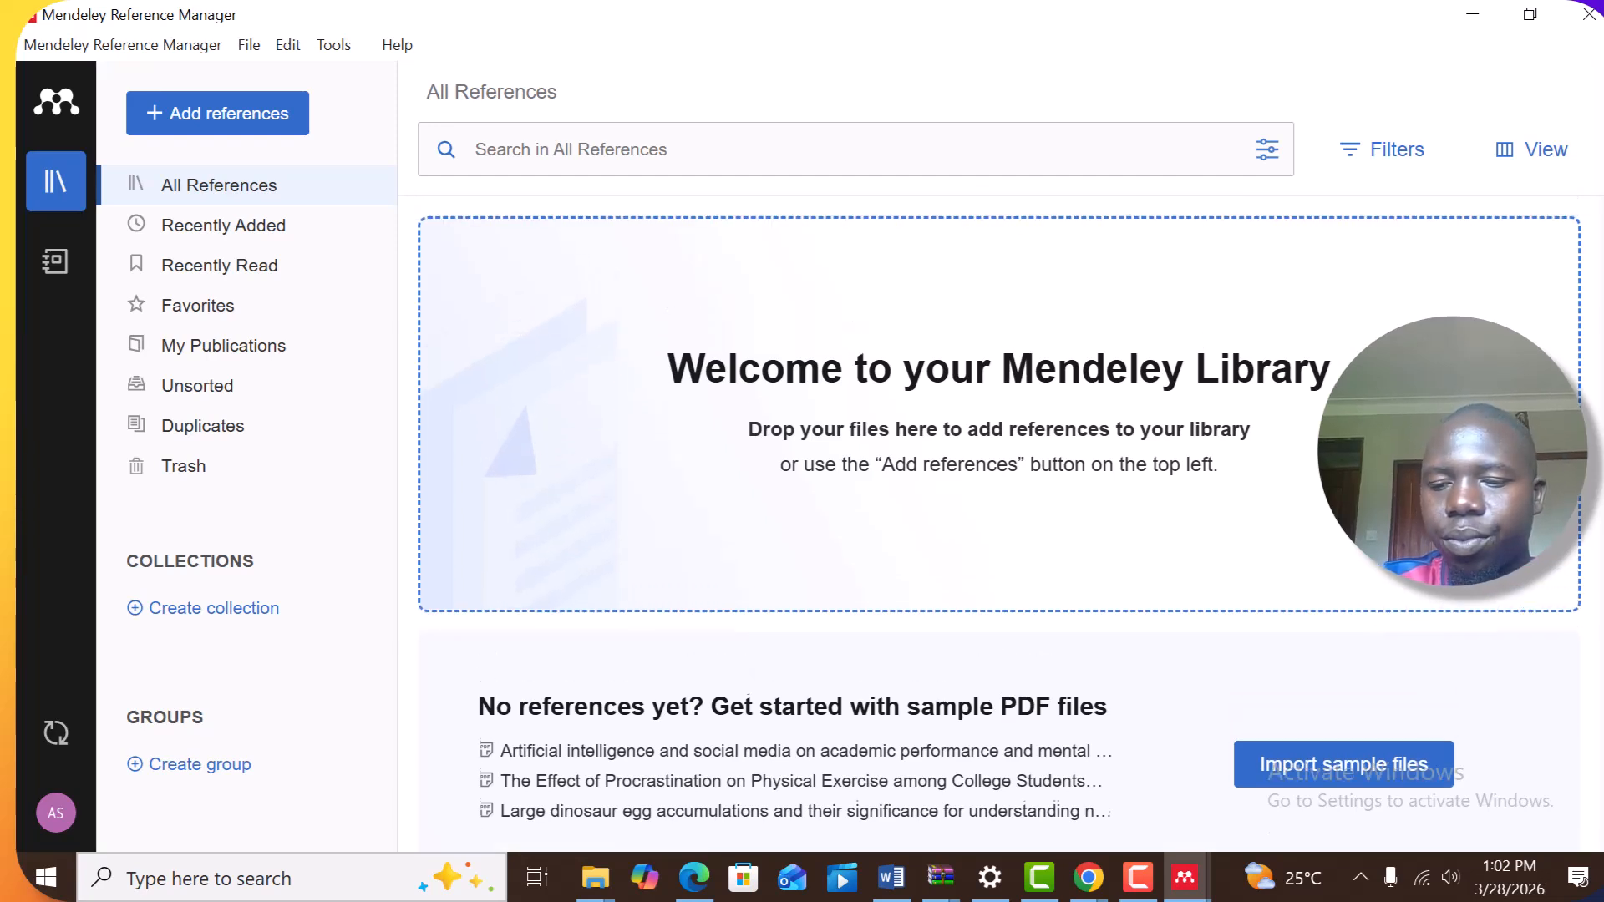